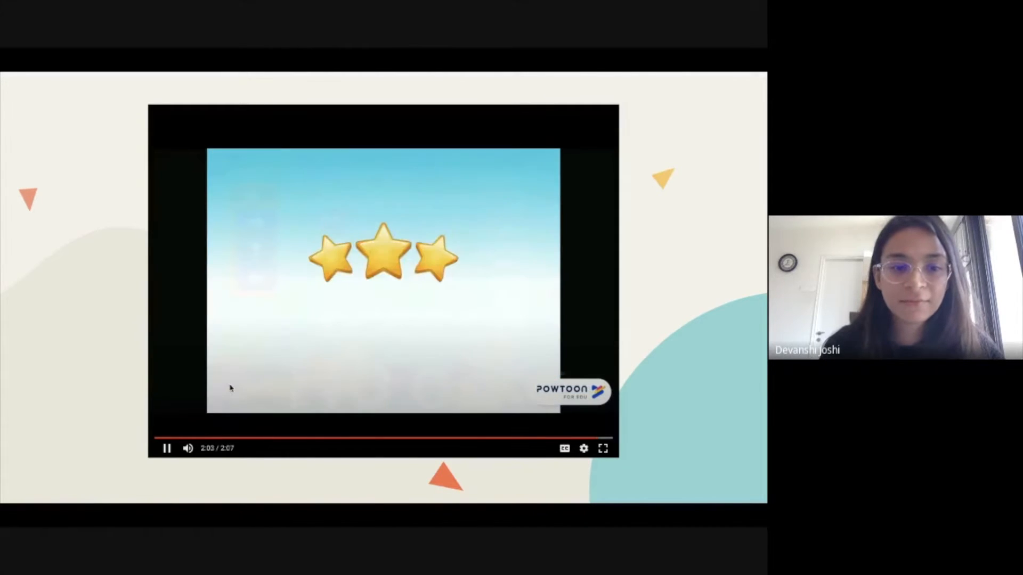
Pause the embedded slide video, leave the slideshow and switch to the My Powtoons page in Powtoon.
{"action": "left_click", "coordinate": [167, 449]}
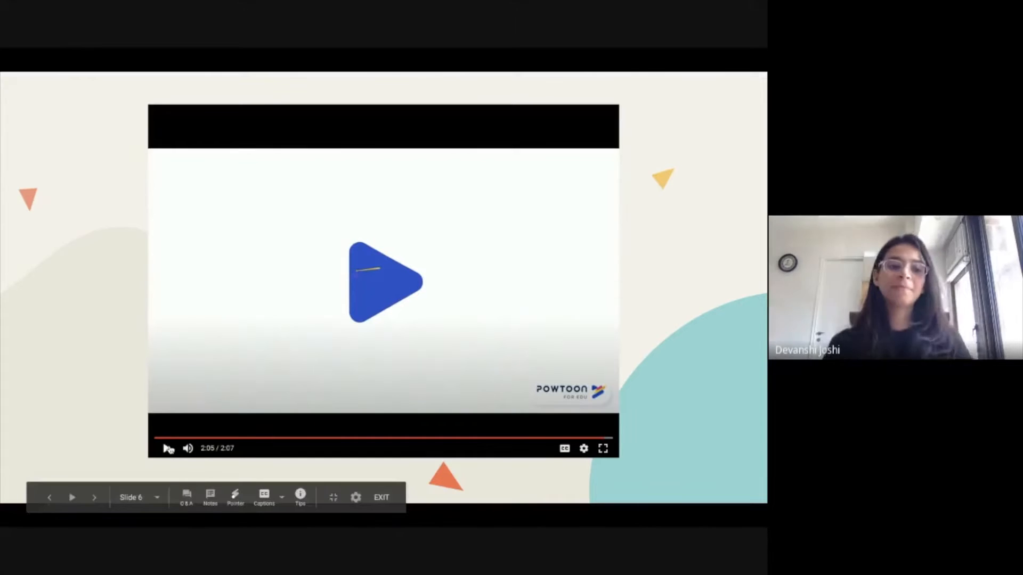
{"action": "key", "text": "Escape"}
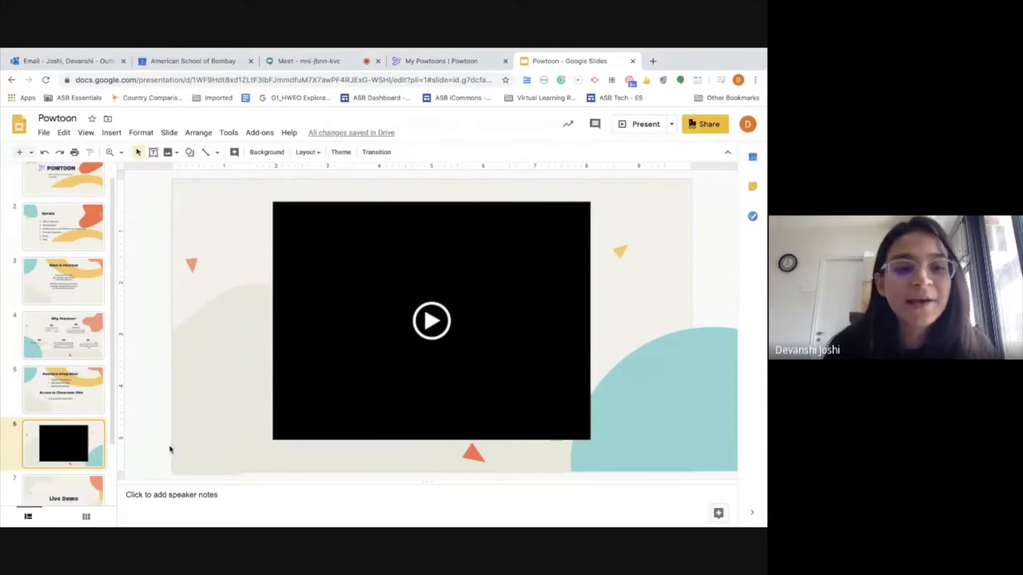
{"action": "left_click", "coordinate": [637, 125]}
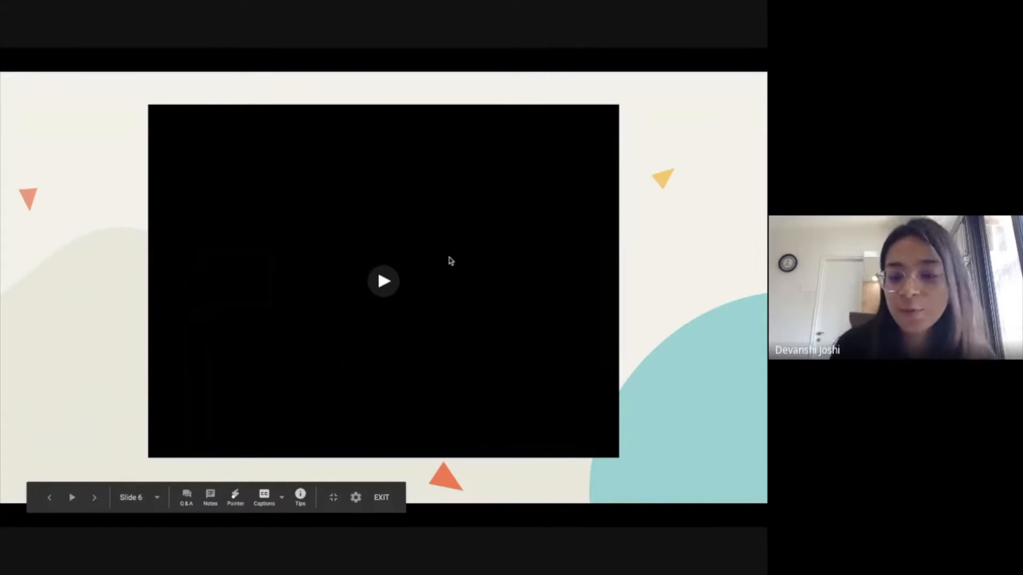
{"action": "key", "text": "Escape"}
{"action": "left_click", "coordinate": [452, 62]}
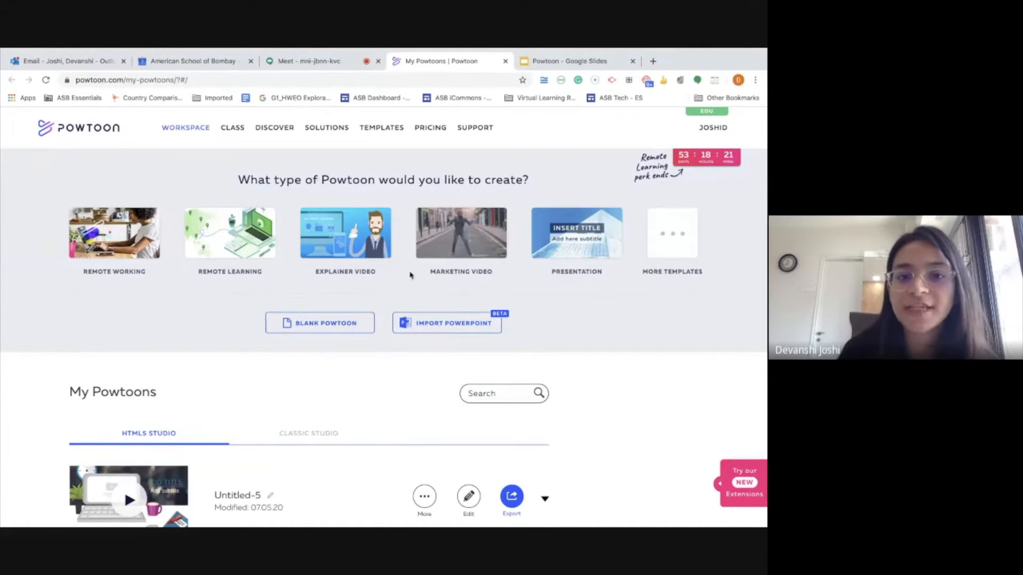
Open the full Powtoon template gallery and browse the templates across all categories.
{"action": "left_click", "coordinate": [667, 251]}
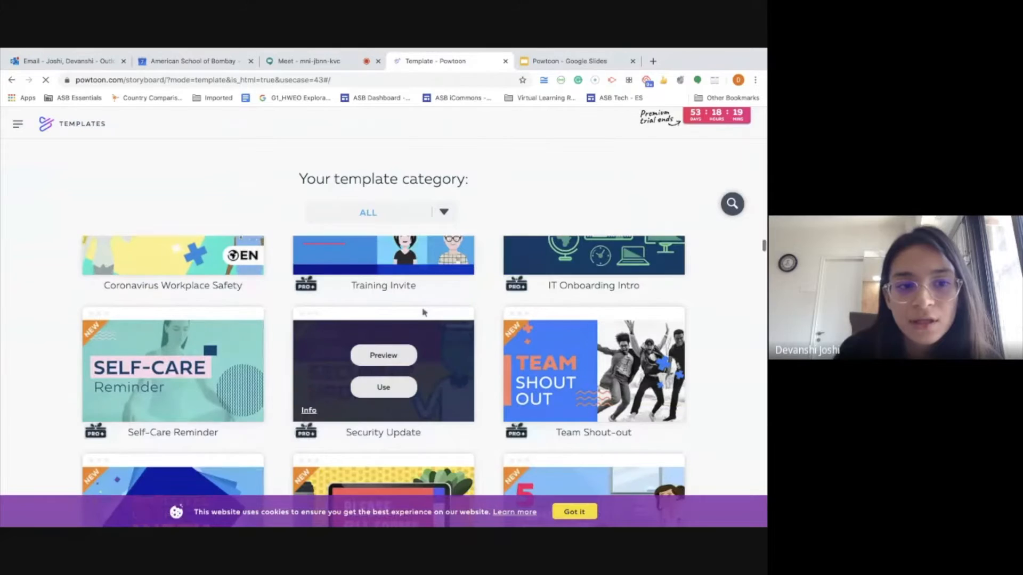
{"action": "scroll", "coordinate": [425, 313], "scroll_direction": "down", "scroll_amount": 5}
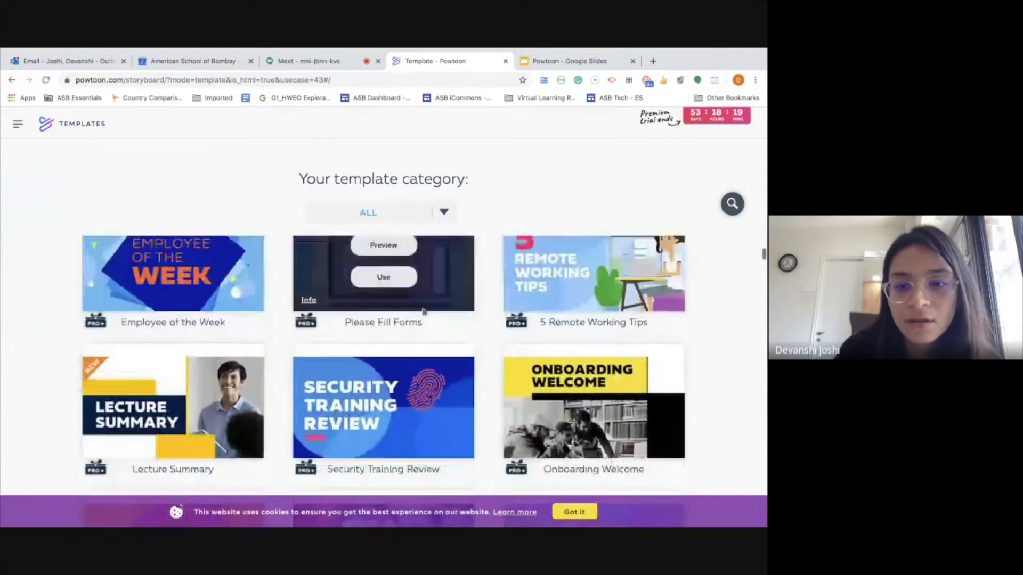
{"action": "scroll", "coordinate": [424, 312], "scroll_direction": "down", "scroll_amount": 3}
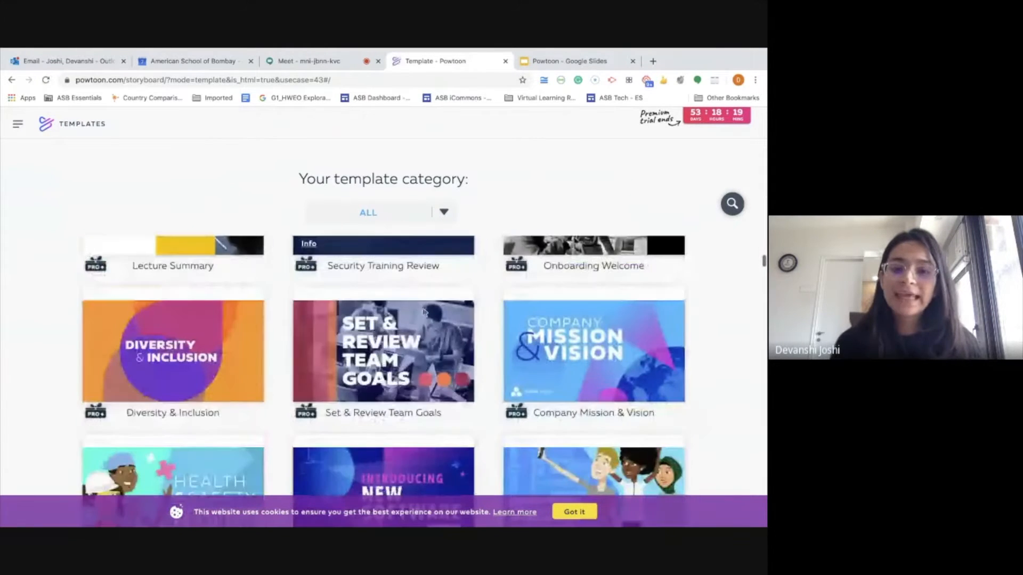
{"action": "scroll", "coordinate": [425, 312], "scroll_direction": "down", "scroll_amount": 2}
{"action": "scroll", "coordinate": [424, 312], "scroll_direction": "up", "scroll_amount": 8}
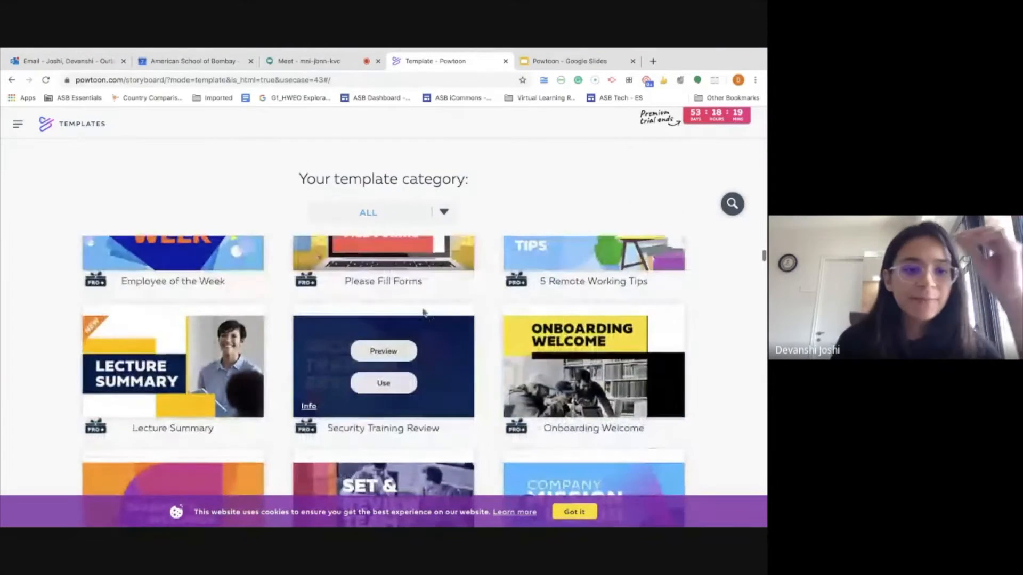
{"action": "scroll", "coordinate": [423, 313], "scroll_direction": "up", "scroll_amount": 3}
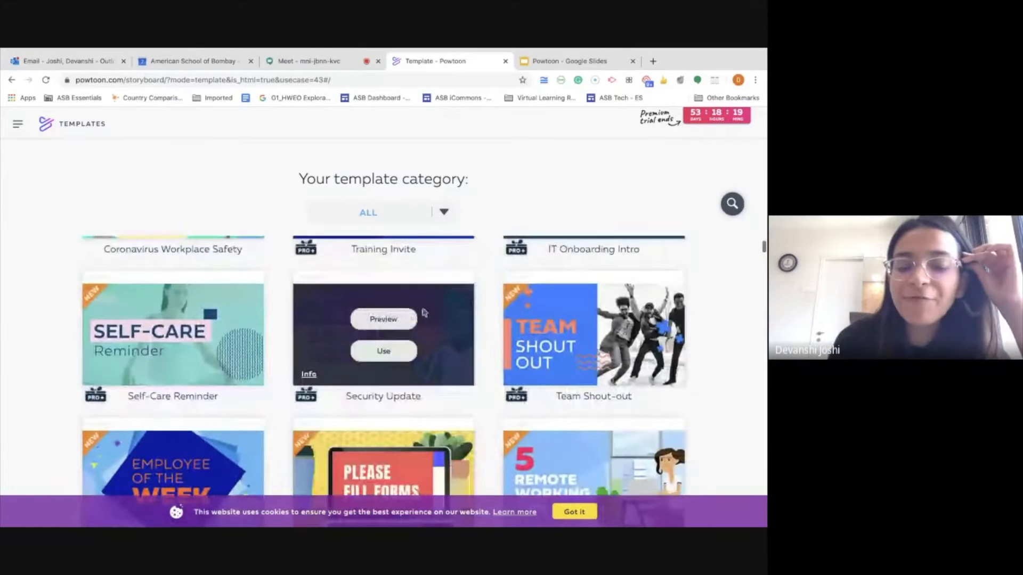
{"action": "scroll", "coordinate": [425, 312], "scroll_direction": "up", "scroll_amount": 3}
{"action": "scroll", "coordinate": [425, 312], "scroll_direction": "down", "scroll_amount": 6}
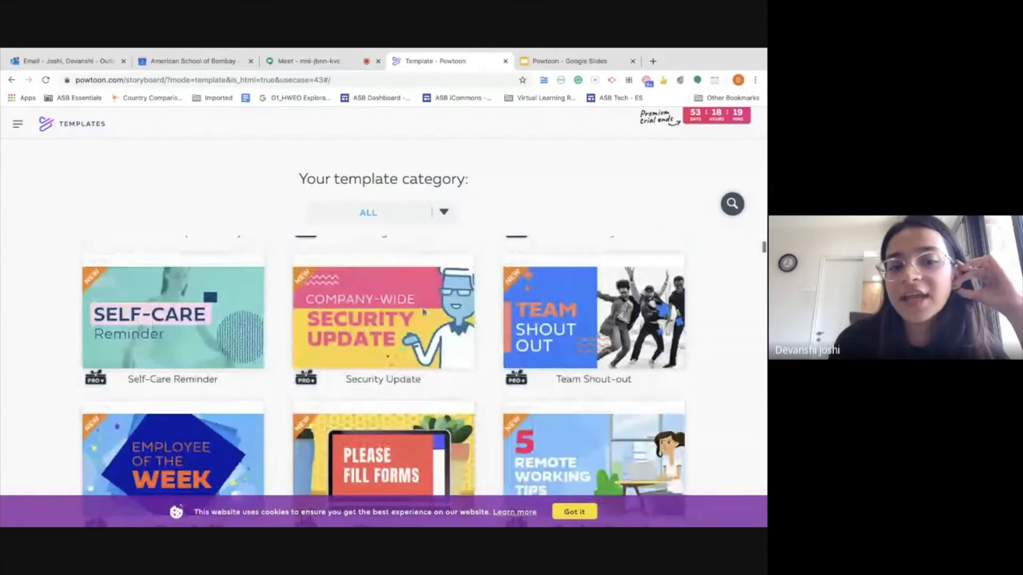
{"action": "scroll", "coordinate": [424, 313], "scroll_direction": "down", "scroll_amount": 3}
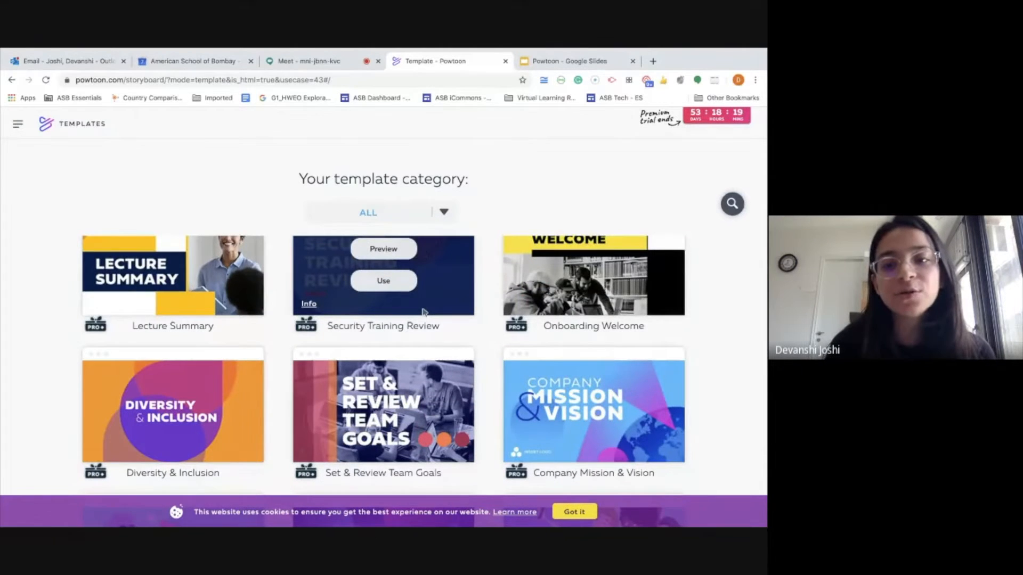
{"action": "scroll", "coordinate": [424, 312], "scroll_direction": "down", "scroll_amount": 9}
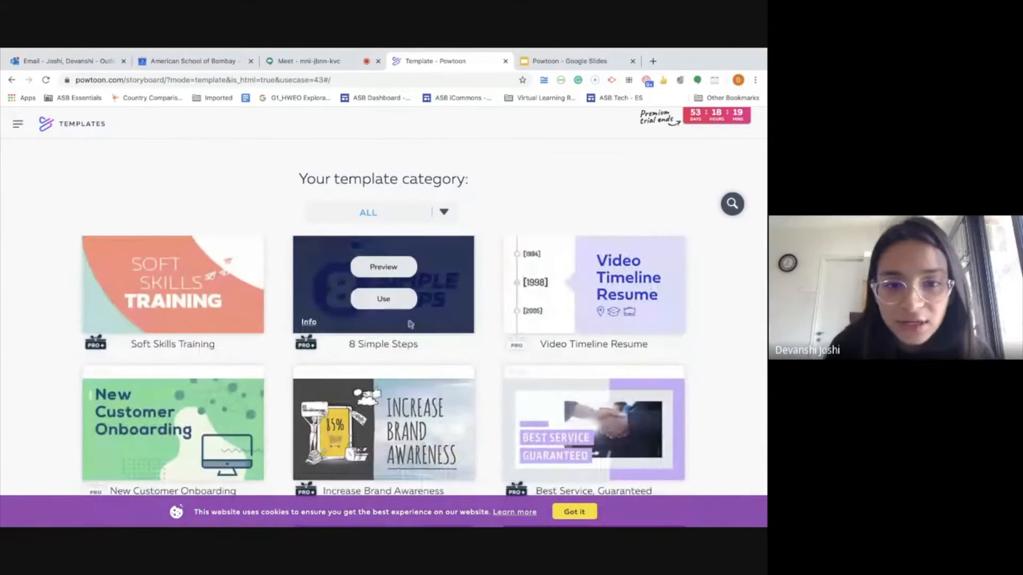
{"action": "scroll", "coordinate": [452, 427], "scroll_direction": "down", "scroll_amount": 3}
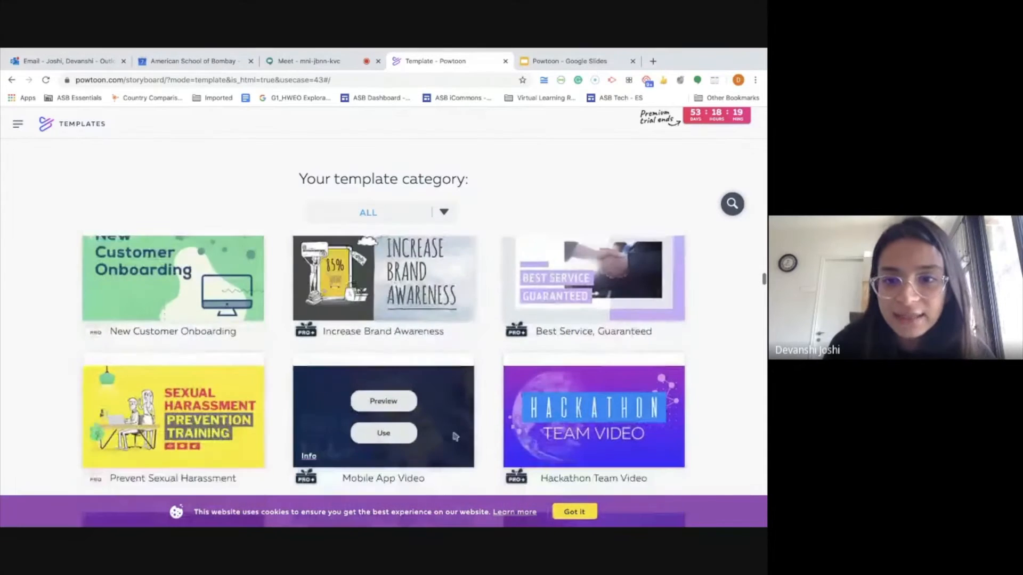
{"action": "scroll", "coordinate": [454, 436], "scroll_direction": "down", "scroll_amount": 7}
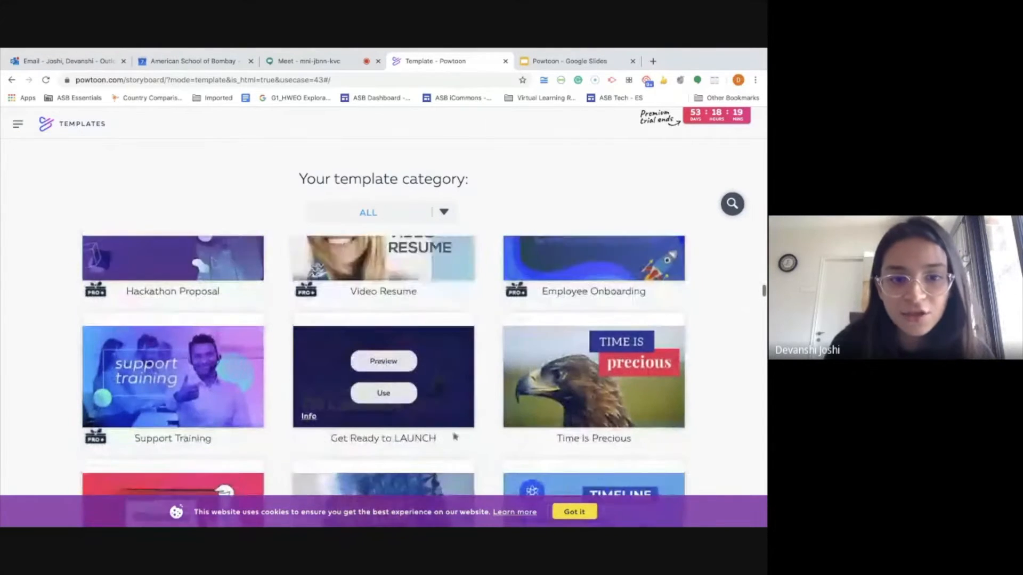
{"action": "scroll", "coordinate": [454, 437], "scroll_direction": "down", "scroll_amount": 8}
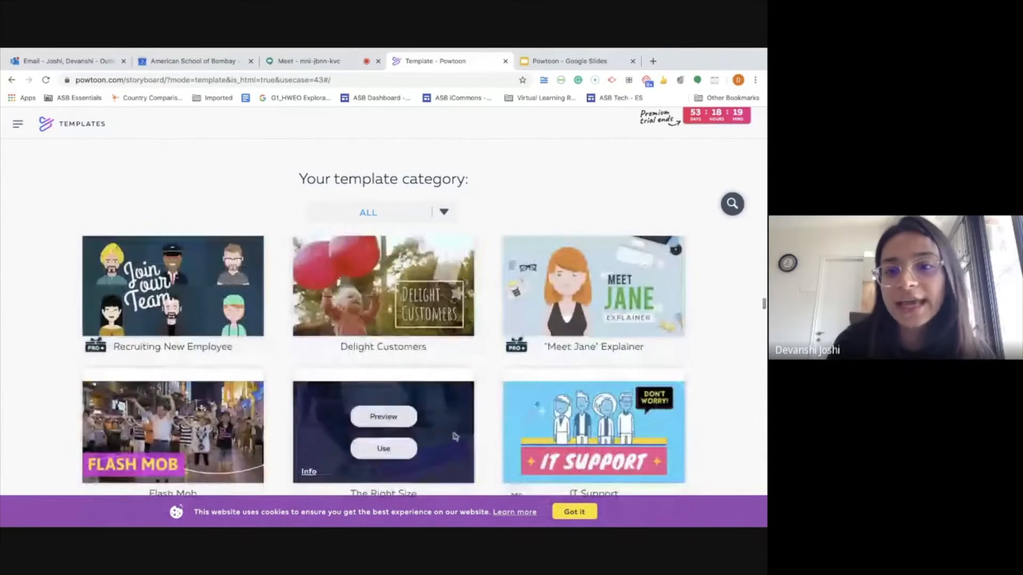
{"action": "scroll", "coordinate": [454, 437], "scroll_direction": "up", "scroll_amount": 15}
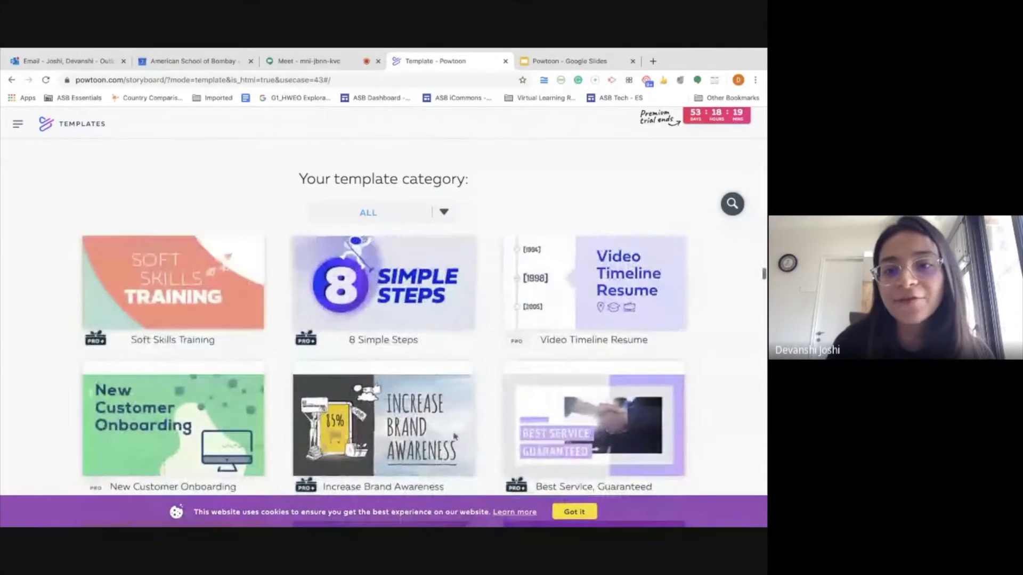
{"action": "scroll", "coordinate": [454, 437], "scroll_direction": "up", "scroll_amount": 5}
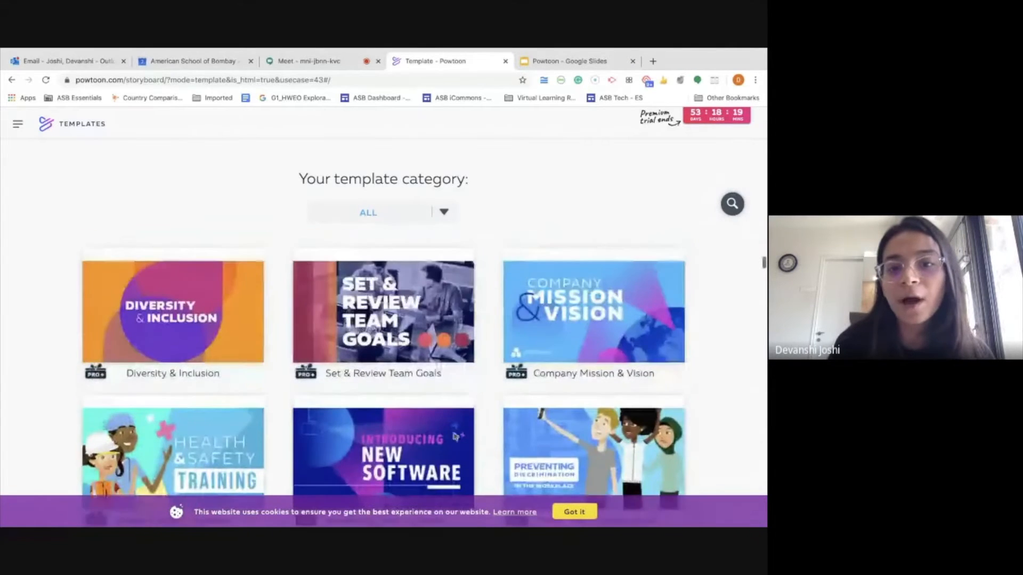
{"action": "scroll", "coordinate": [454, 437], "scroll_direction": "up", "scroll_amount": 10}
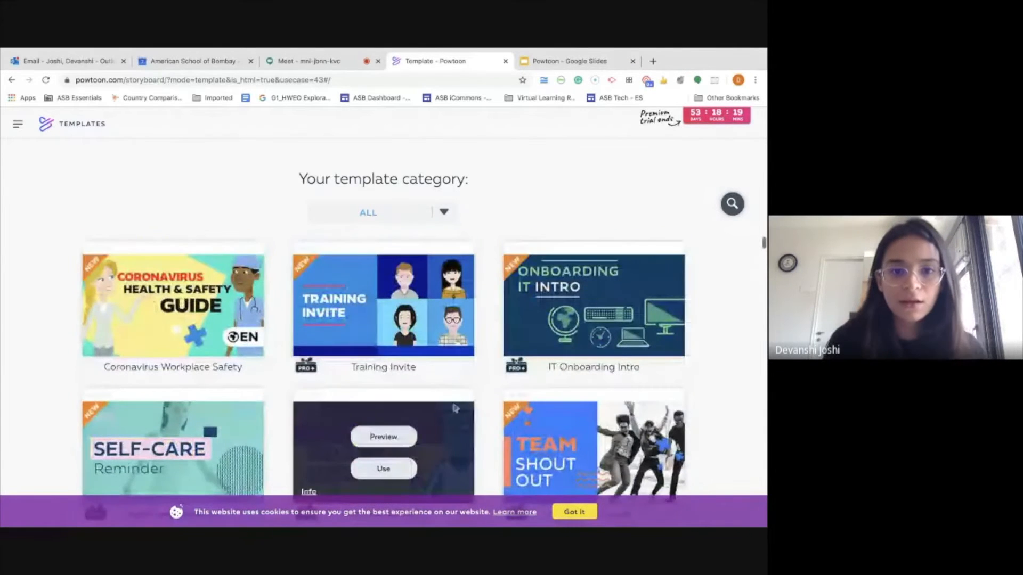
{"action": "scroll", "coordinate": [479, 334], "scroll_direction": "down", "scroll_amount": 5}
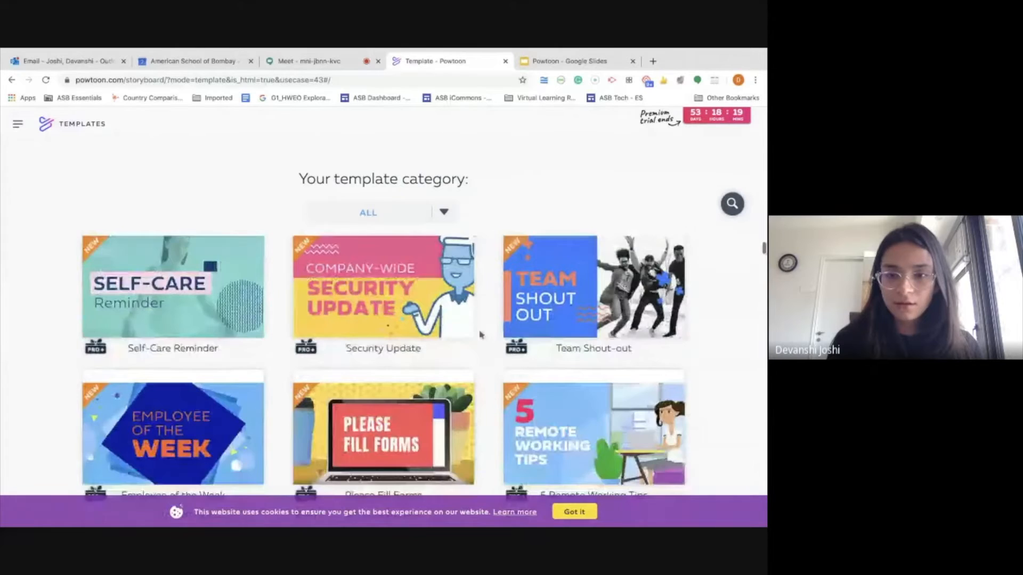
{"action": "scroll", "coordinate": [480, 334], "scroll_direction": "down", "scroll_amount": 8}
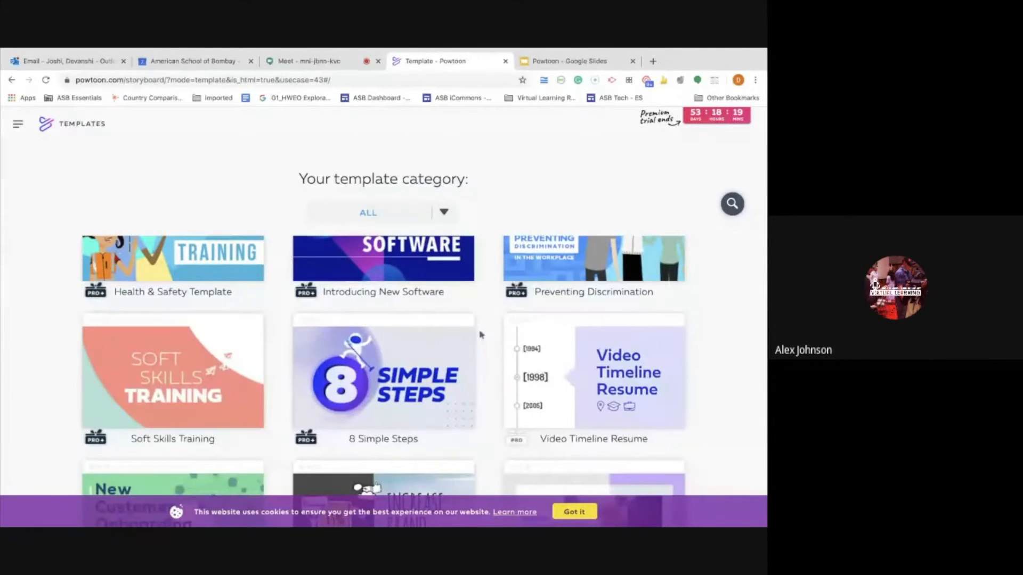
{"action": "scroll", "coordinate": [480, 335], "scroll_direction": "down", "scroll_amount": 3}
{"action": "scroll", "coordinate": [479, 335], "scroll_direction": "up", "scroll_amount": 15}
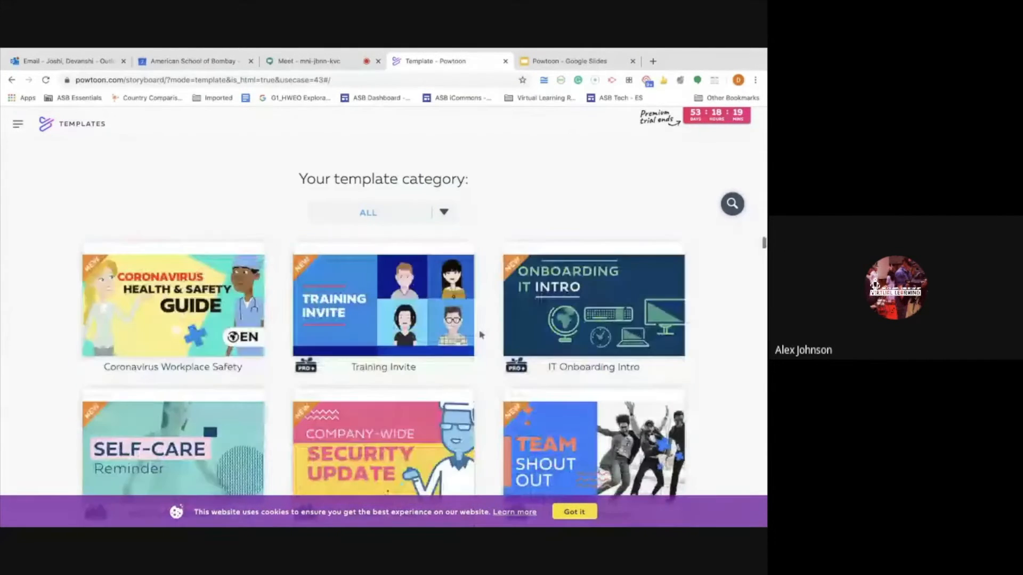
Find the 5 Remote Working Tips template and open it in the studio for editing.
{"action": "mouse_move", "coordinate": [349, 329]}
{"action": "scroll", "coordinate": [388, 340], "scroll_direction": "down", "scroll_amount": 2}
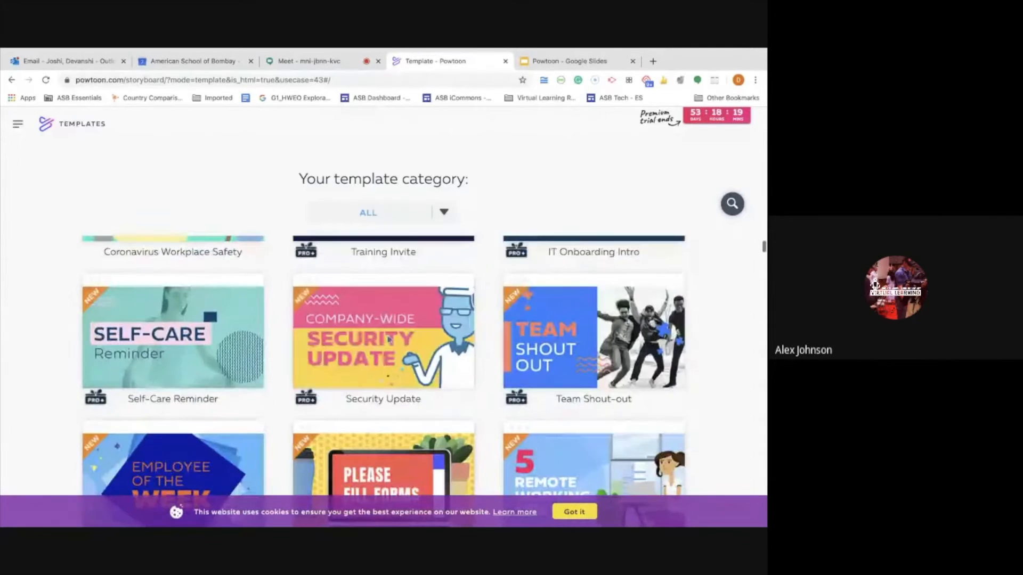
{"action": "scroll", "coordinate": [429, 431], "scroll_direction": "down", "scroll_amount": 1}
{"action": "scroll", "coordinate": [429, 431], "scroll_direction": "down", "scroll_amount": 1}
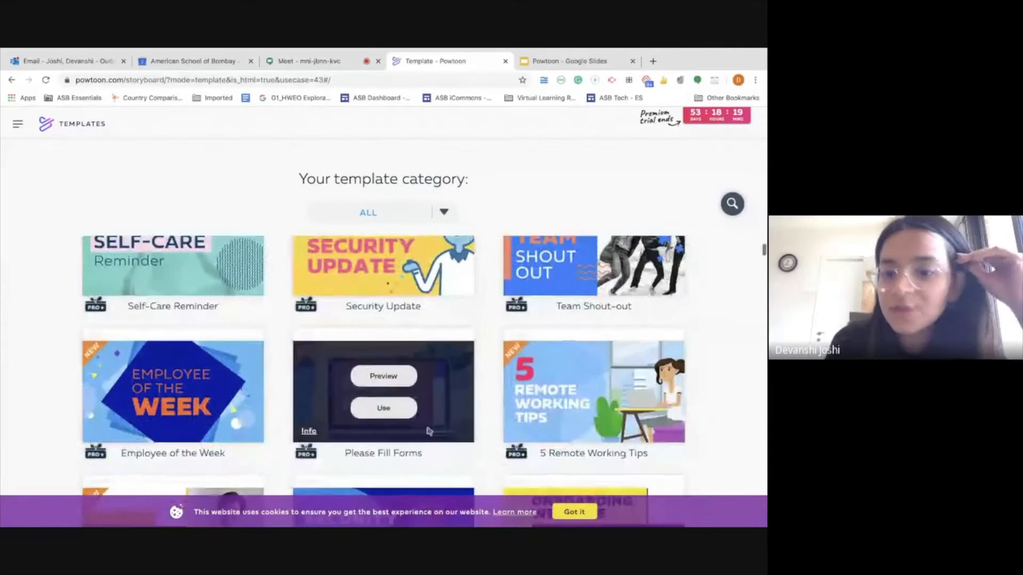
{"action": "mouse_move", "coordinate": [633, 397]}
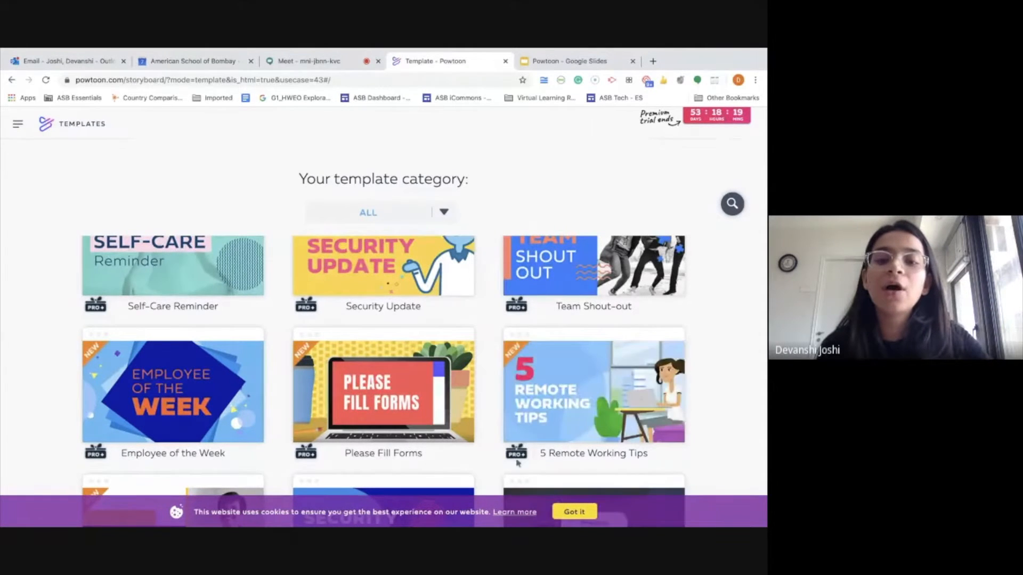
{"action": "mouse_move", "coordinate": [586, 411]}
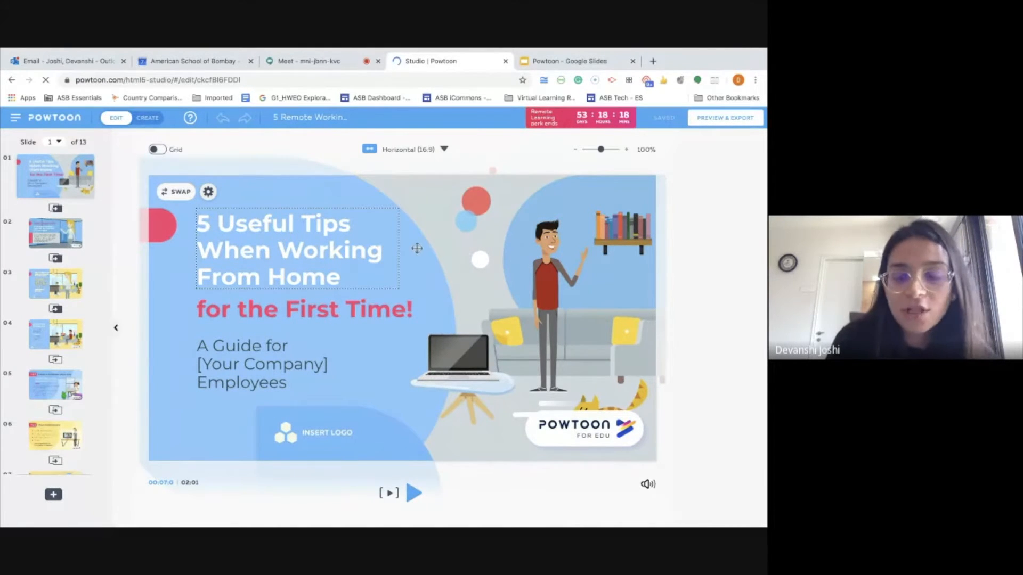
Examine the text formatting options of the main title and the company guide subtitle on the first slide.
{"action": "left_click", "coordinate": [395, 300]}
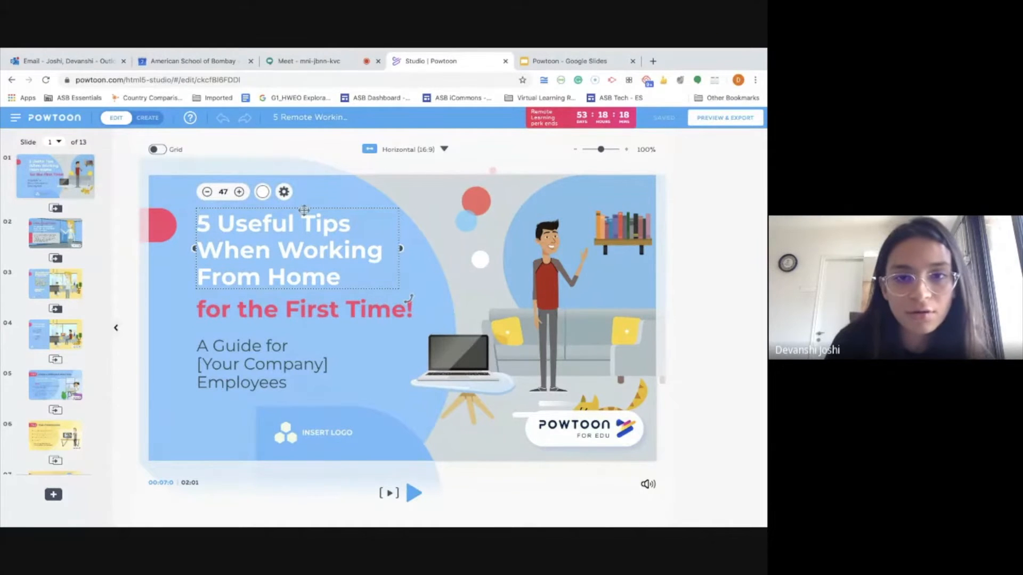
{"action": "left_click", "coordinate": [316, 242]}
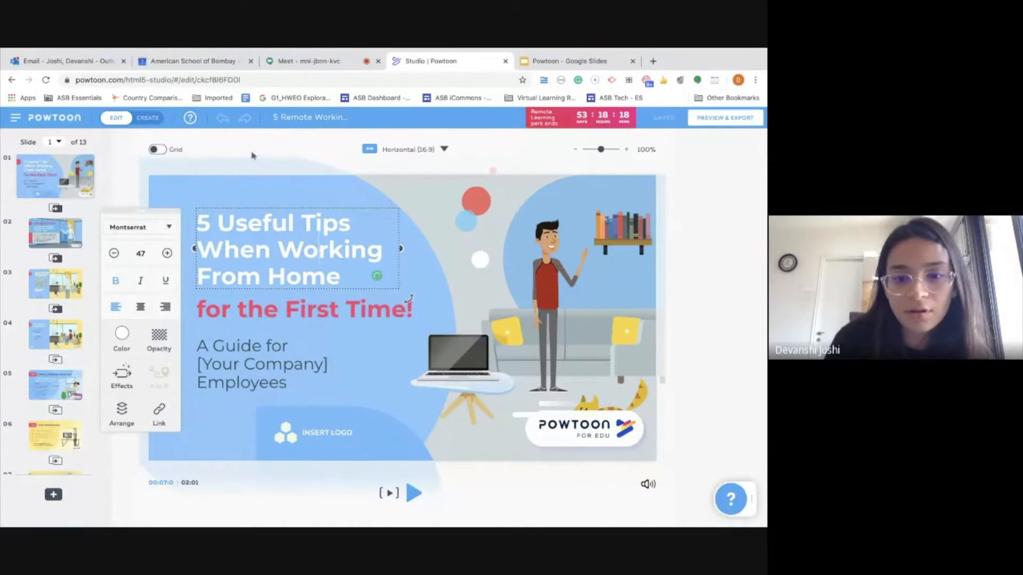
{"action": "left_click", "coordinate": [446, 437]}
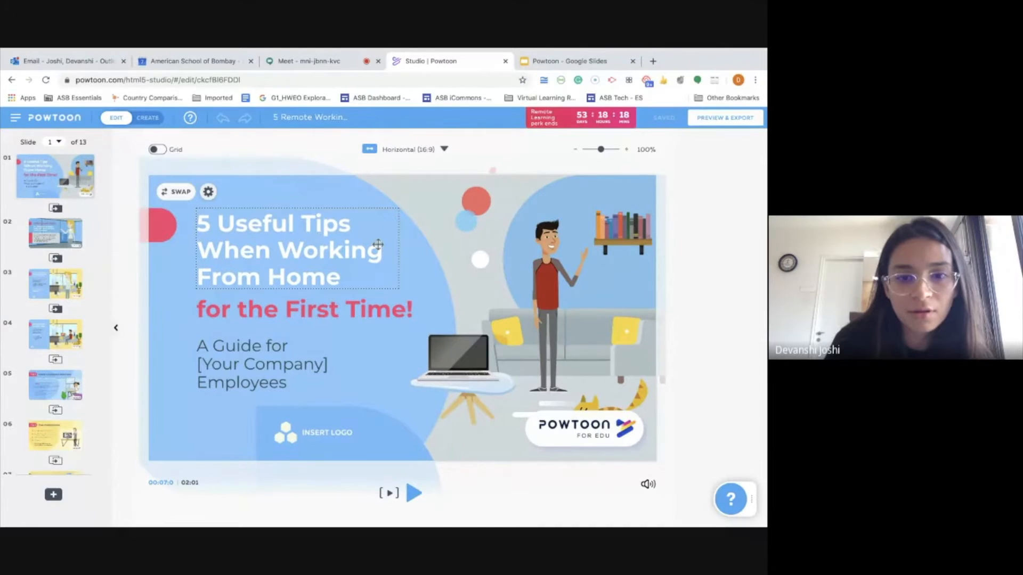
{"action": "left_click", "coordinate": [378, 244]}
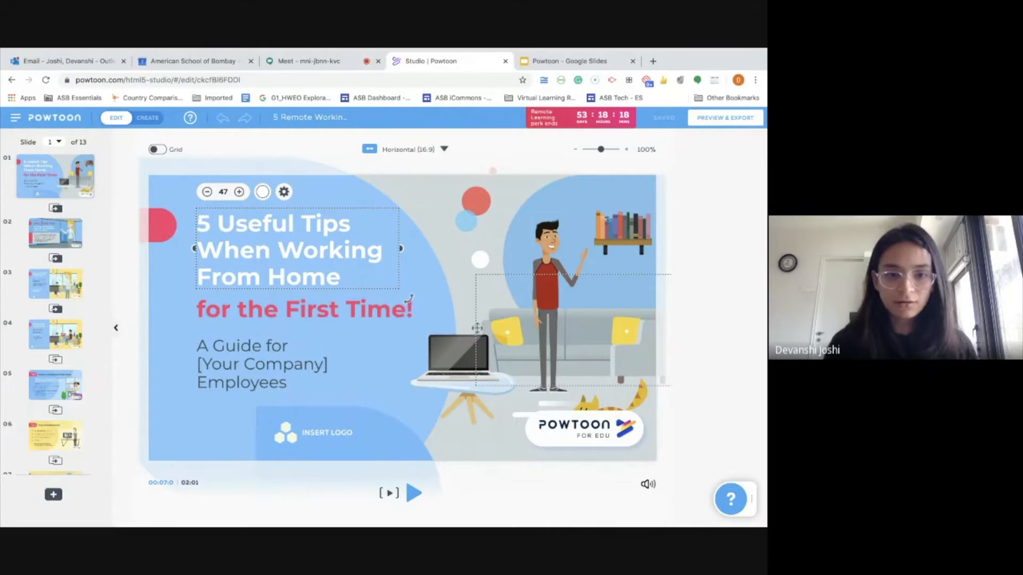
{"action": "left_click", "coordinate": [256, 358]}
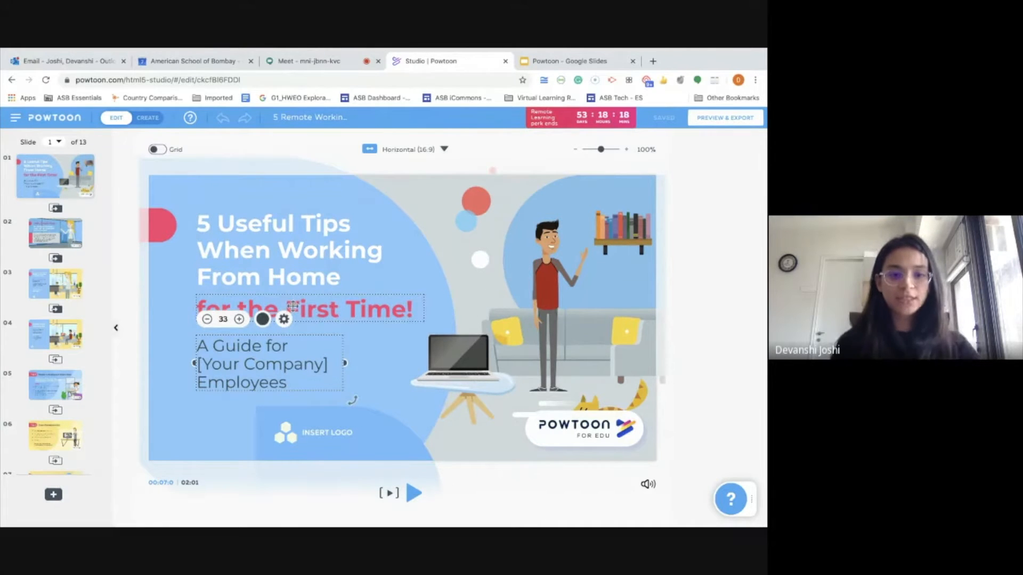
Leave the template and start a blank Powtoon with the Cartoon look.
{"action": "left_click", "coordinate": [9, 83]}
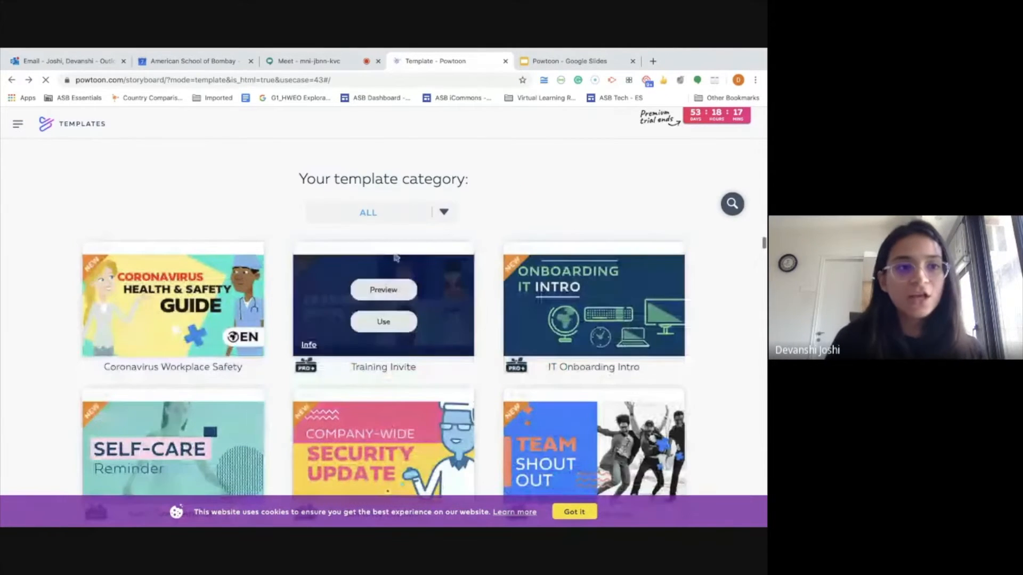
{"action": "left_click", "coordinate": [19, 126]}
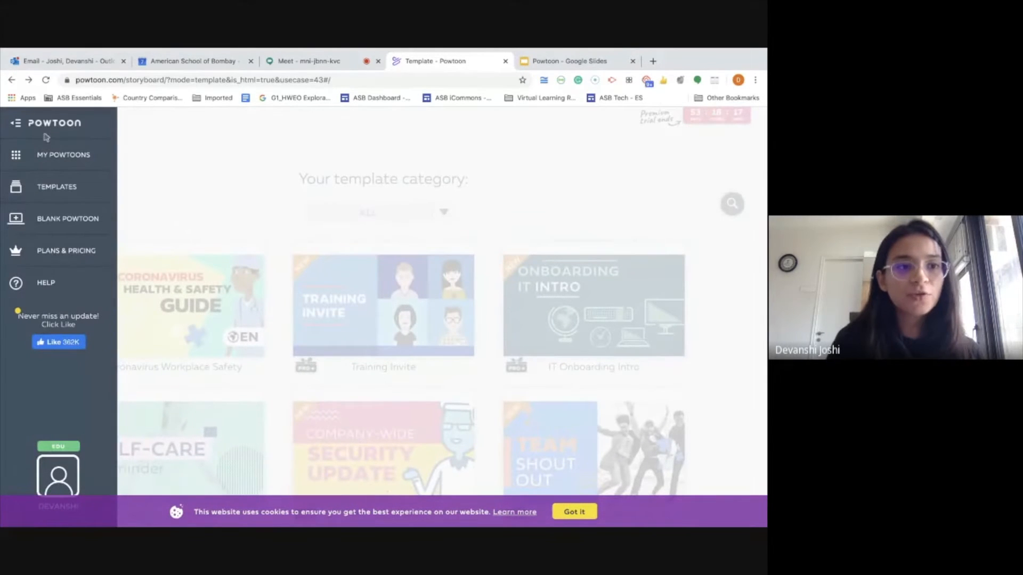
{"action": "left_click", "coordinate": [43, 223]}
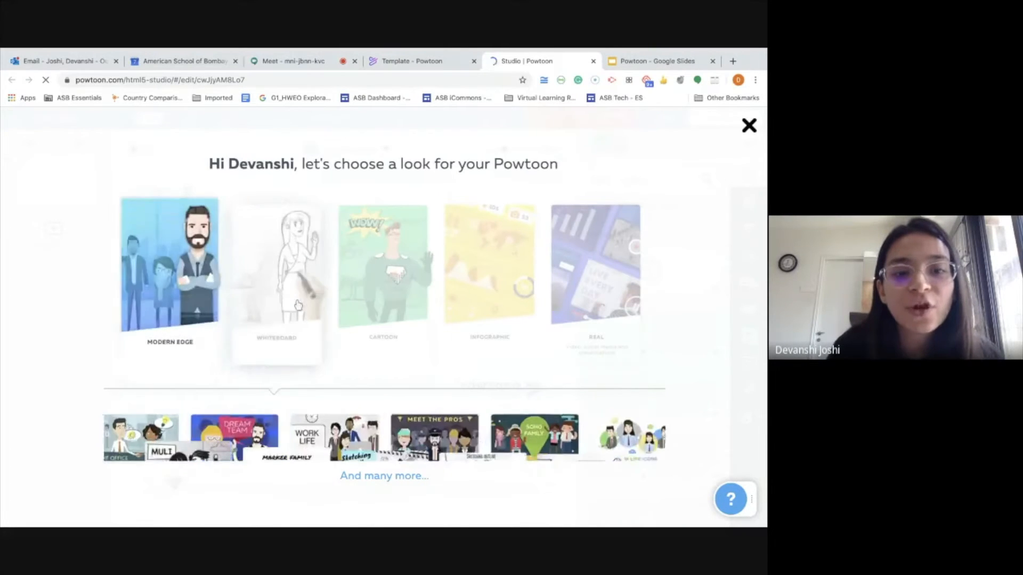
{"action": "mouse_move", "coordinate": [272, 301]}
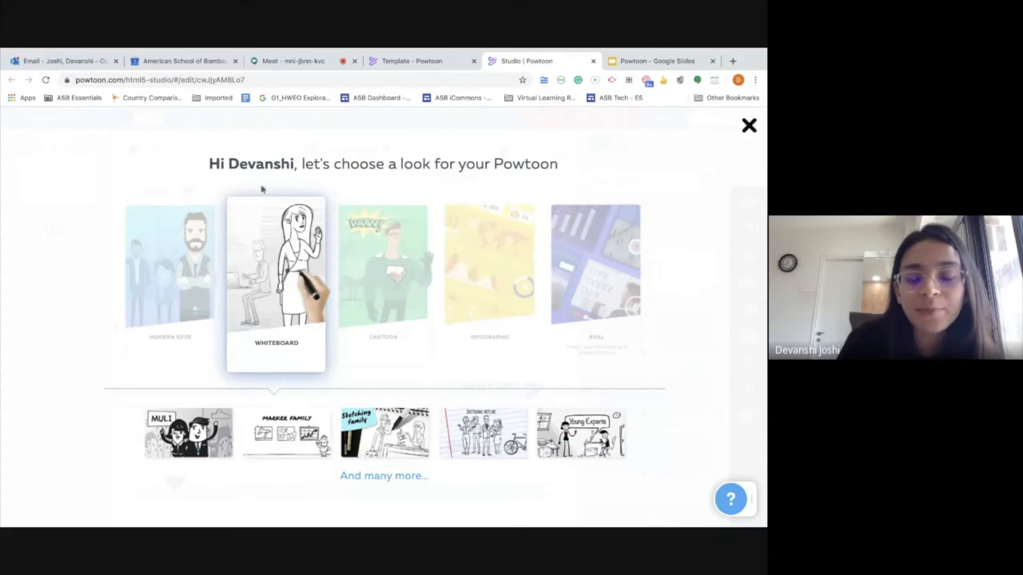
{"action": "mouse_move", "coordinate": [382, 279]}
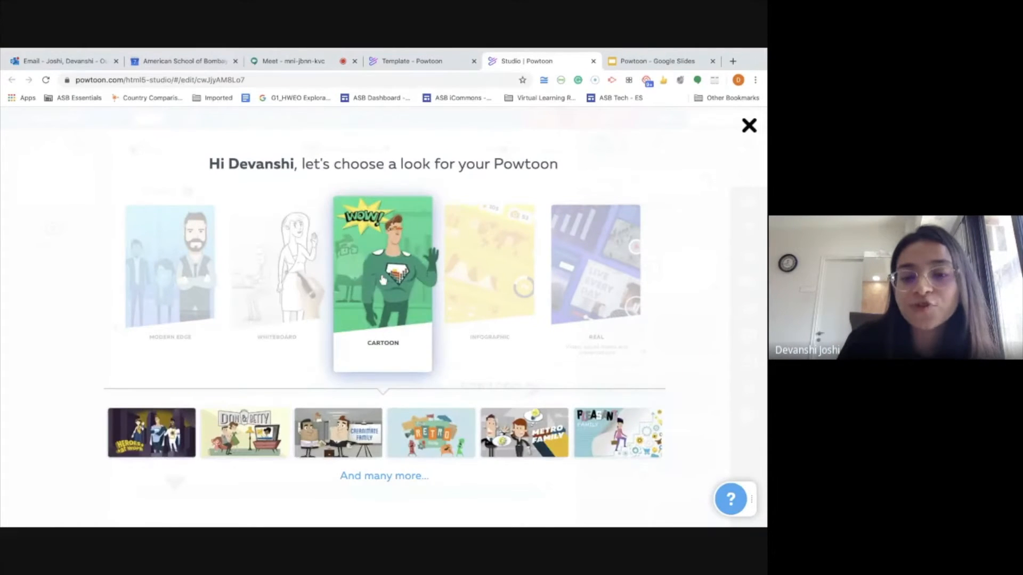
{"action": "mouse_move", "coordinate": [479, 298]}
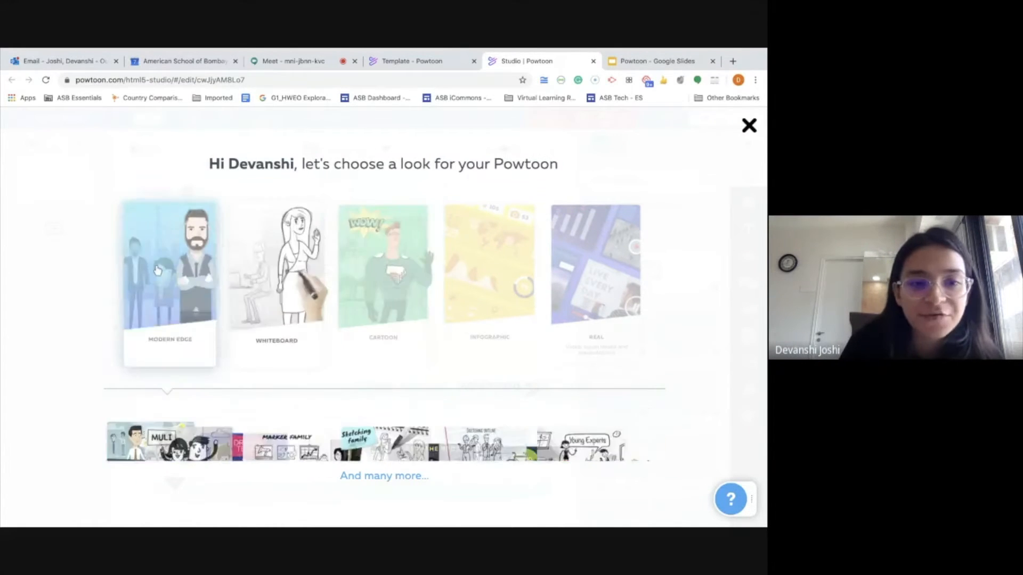
{"action": "left_click", "coordinate": [390, 282]}
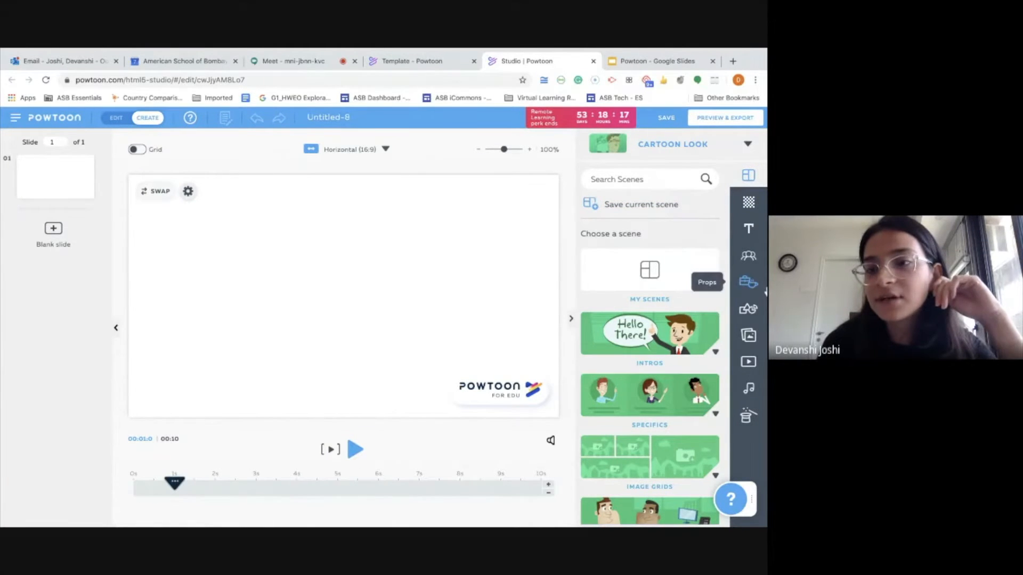
Set the slide background to the grey city Street scene from the Locations backgrounds.
{"action": "left_click", "coordinate": [749, 203]}
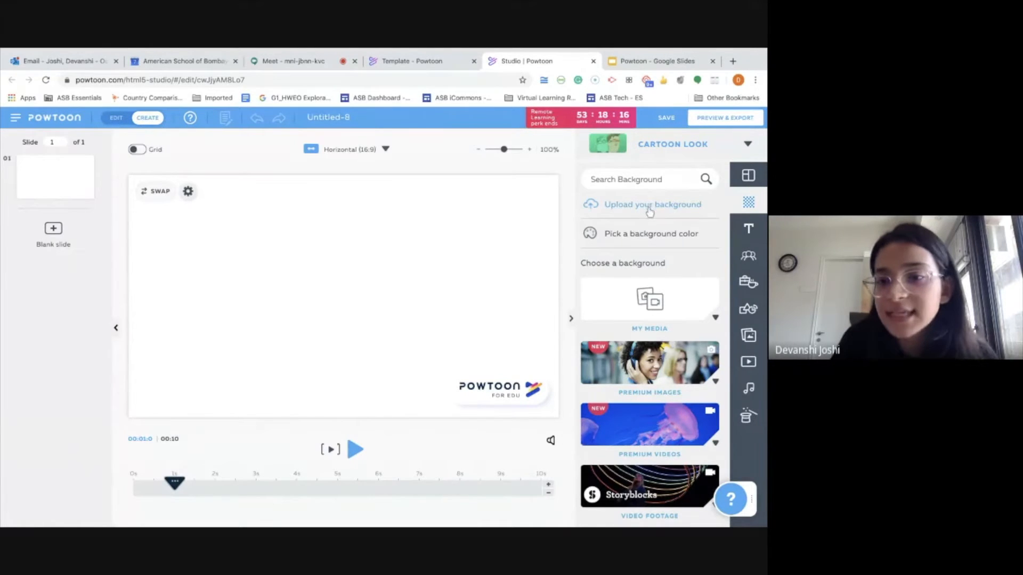
{"action": "scroll", "coordinate": [630, 416], "scroll_direction": "down", "scroll_amount": 1}
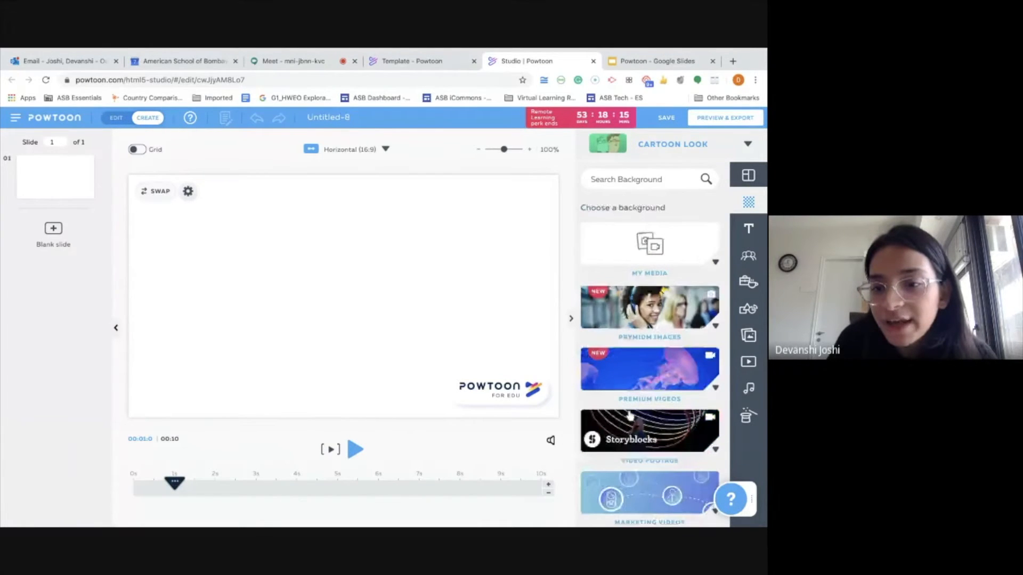
{"action": "scroll", "coordinate": [630, 415], "scroll_direction": "down", "scroll_amount": 5}
{"action": "left_click", "coordinate": [688, 300]}
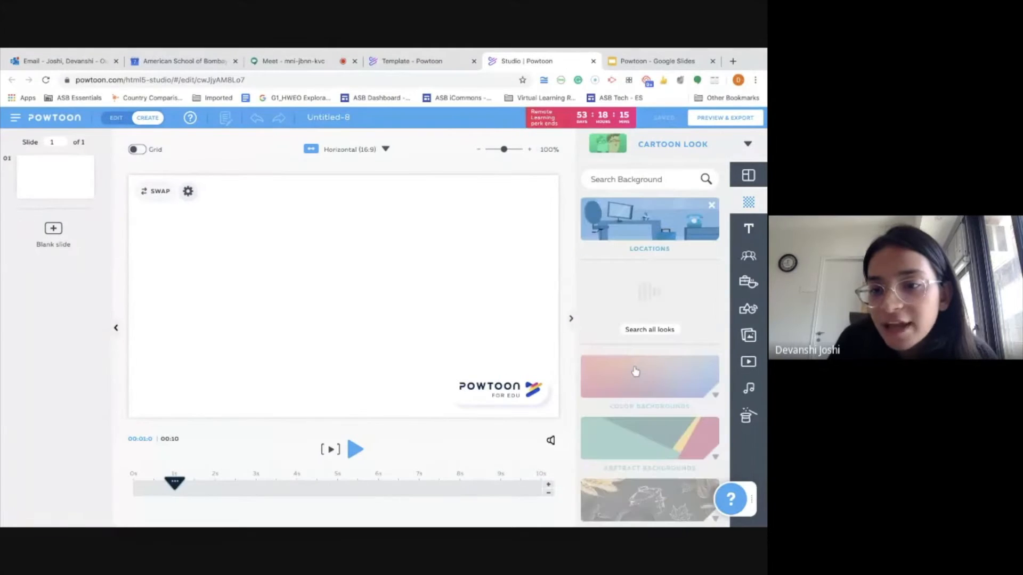
{"action": "scroll", "coordinate": [683, 353], "scroll_direction": "down", "scroll_amount": 5}
{"action": "scroll", "coordinate": [683, 354], "scroll_direction": "down", "scroll_amount": 5}
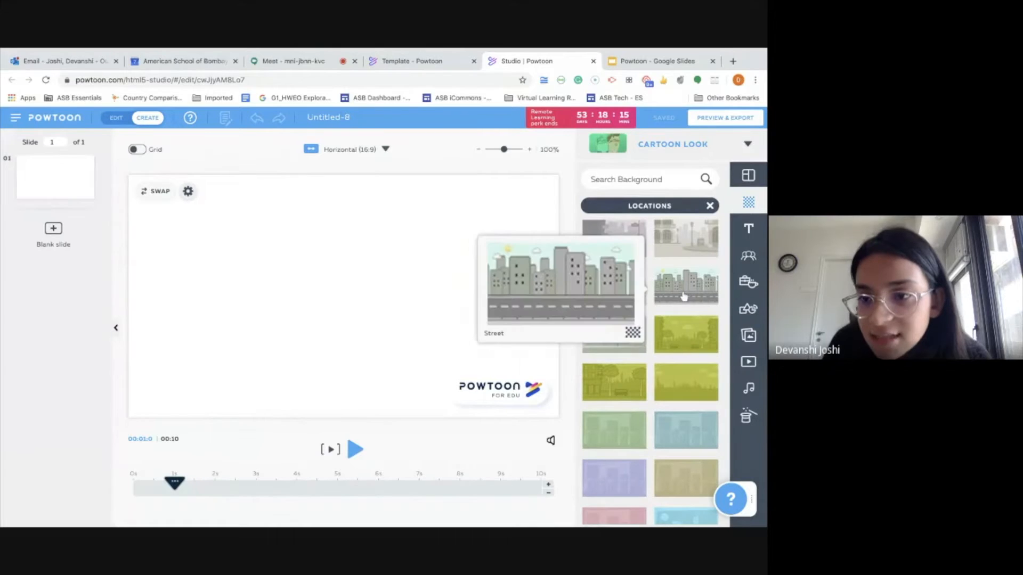
{"action": "left_click", "coordinate": [684, 296]}
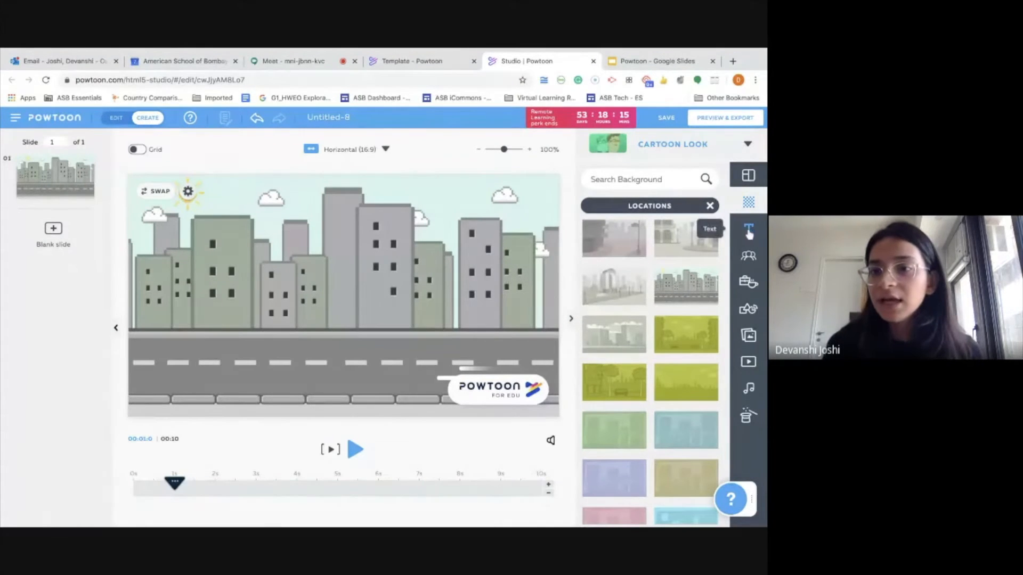
Add the man in the green vest from the Pleasant Style – Free characters, once standing and once in the Walk pose.
{"action": "left_click", "coordinate": [747, 257]}
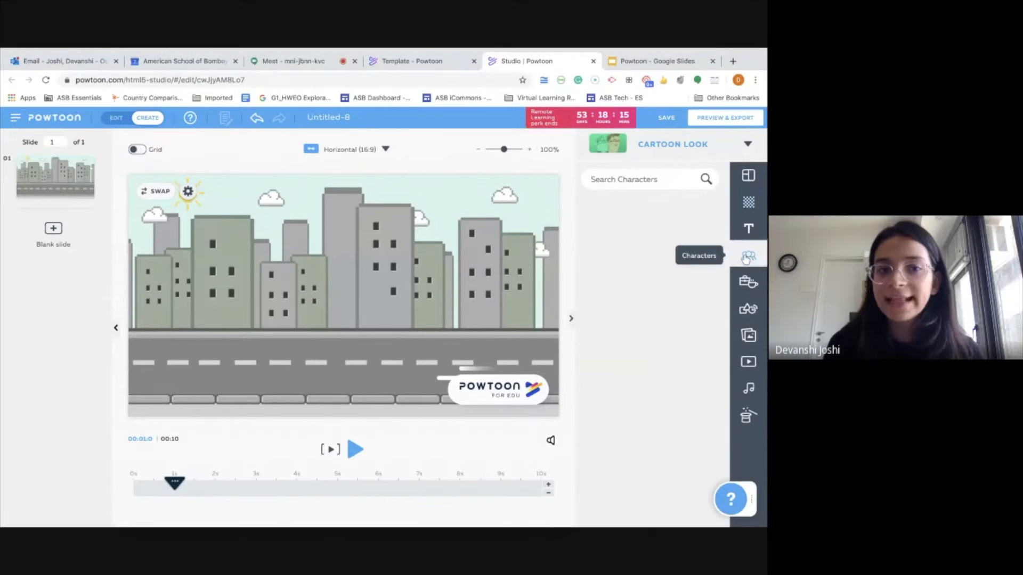
{"action": "scroll", "coordinate": [675, 328], "scroll_direction": "down", "scroll_amount": 3}
{"action": "left_click", "coordinate": [672, 327]}
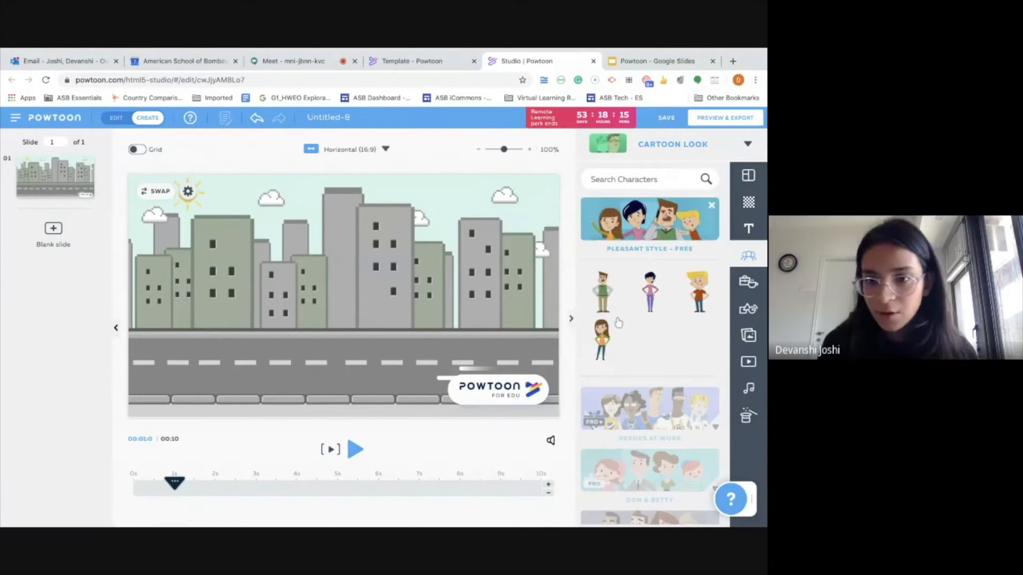
{"action": "left_click", "coordinate": [603, 292]}
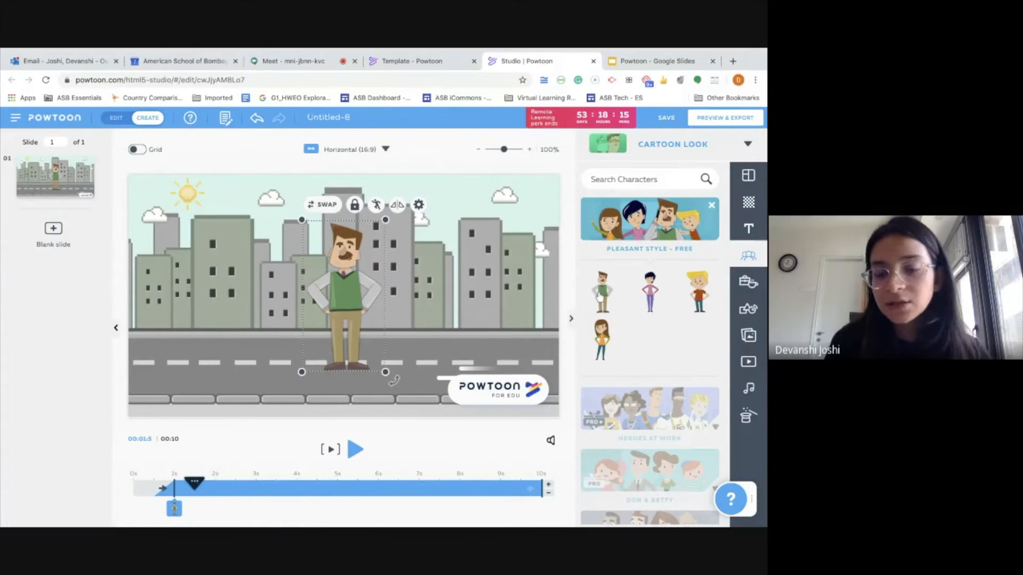
{"action": "mouse_move", "coordinate": [601, 296]}
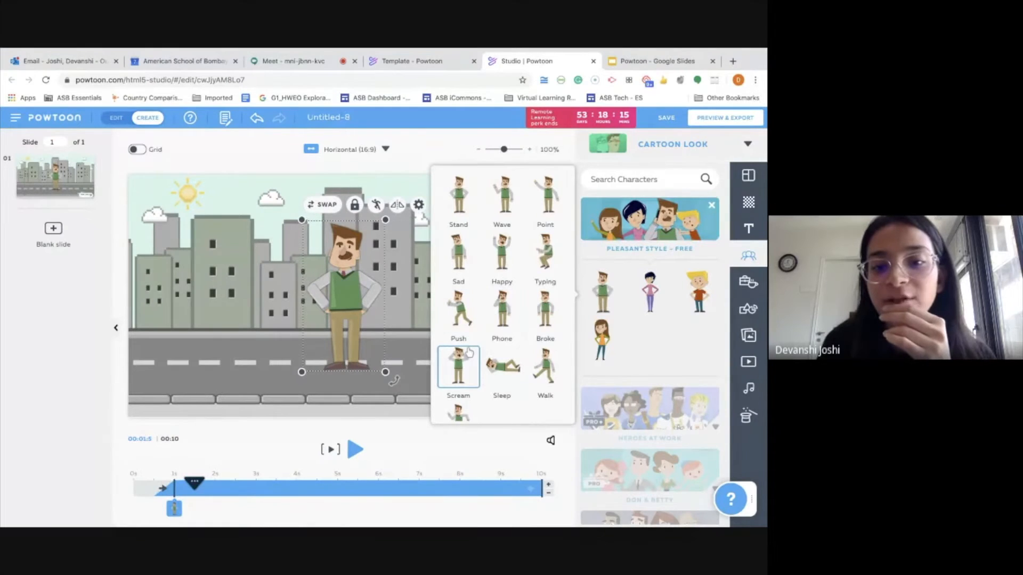
{"action": "scroll", "coordinate": [463, 362], "scroll_direction": "down", "scroll_amount": 1}
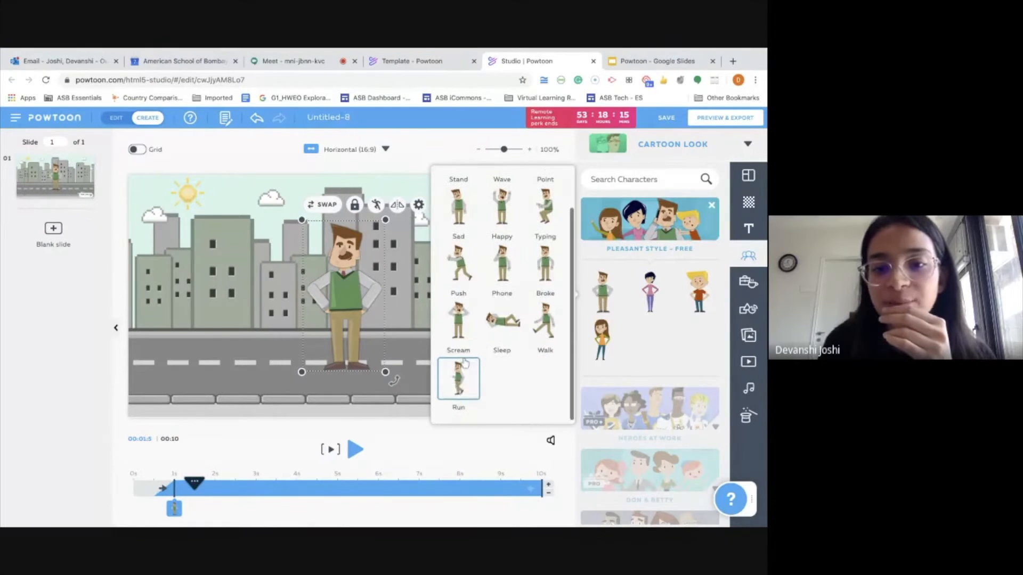
{"action": "left_click", "coordinate": [541, 326]}
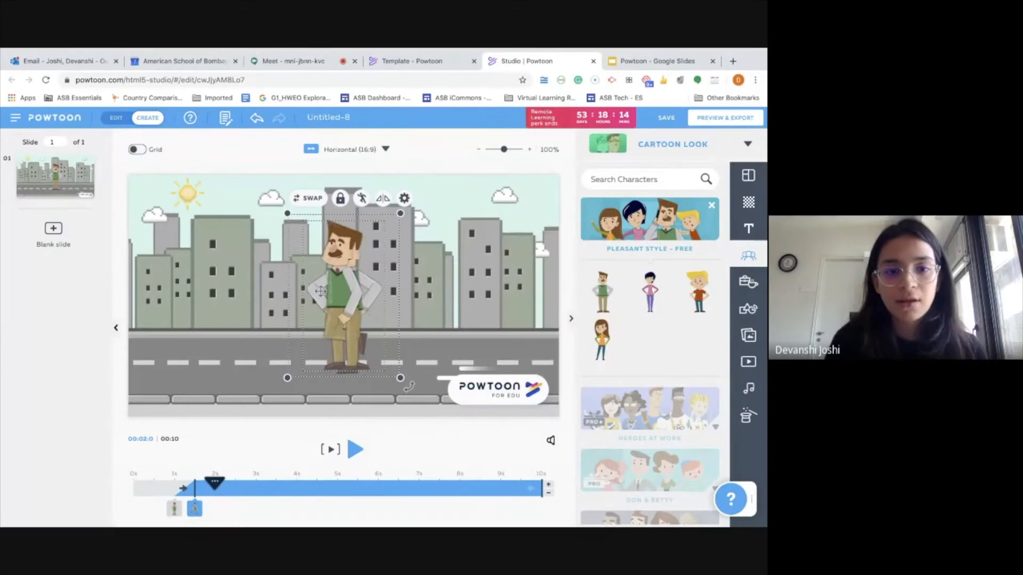
Delete the standing copy of the man and flip the walking one to face right.
{"action": "left_click_drag", "start_coordinate": [321, 291], "coordinate": [256, 299]}
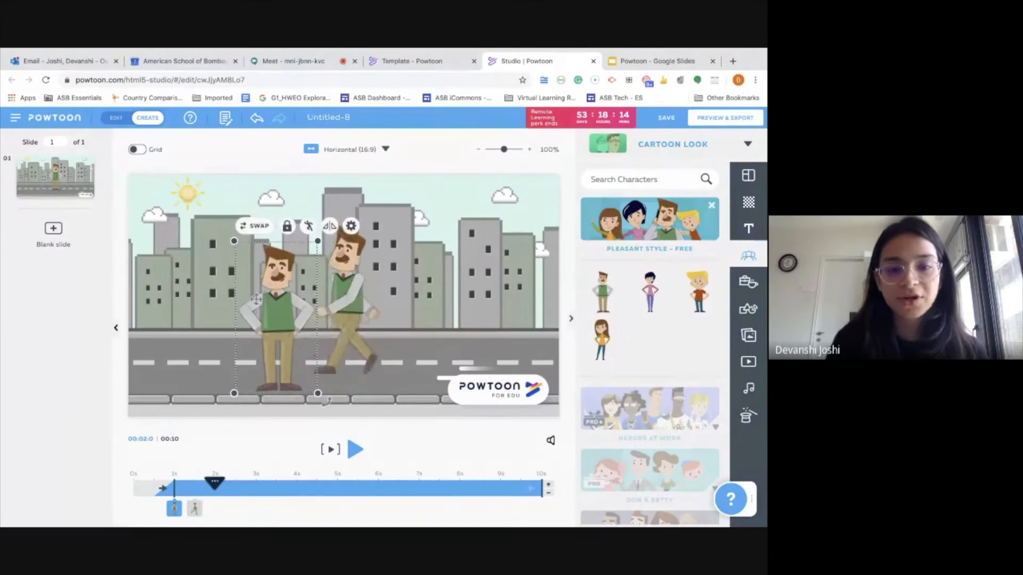
{"action": "key", "text": "Delete"}
{"action": "left_click", "coordinate": [341, 256]}
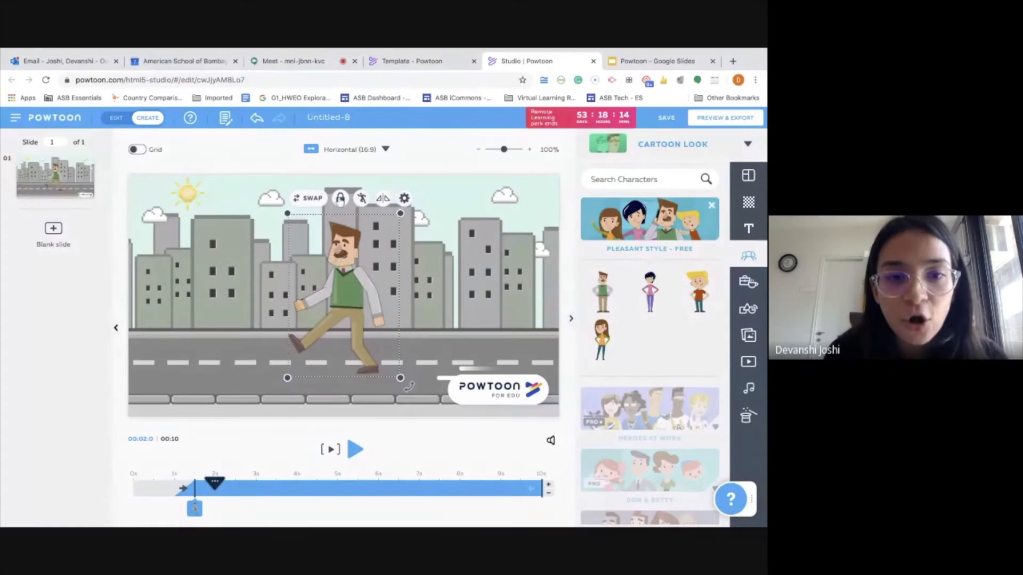
{"action": "left_click", "coordinate": [384, 200]}
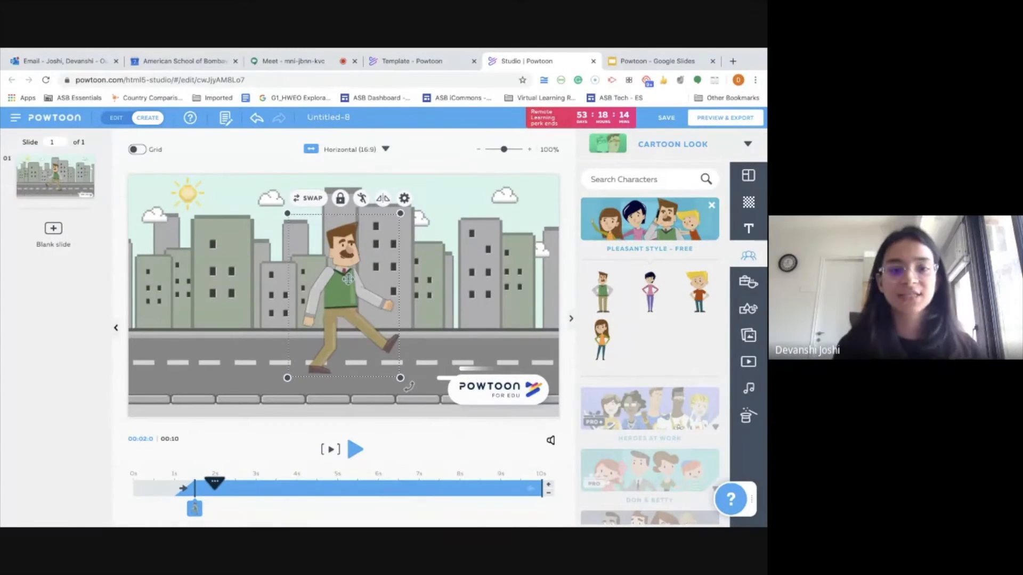
Place the walking man in the lower-left corner of the street scene and make him slightly smaller.
{"action": "left_click_drag", "start_coordinate": [348, 278], "coordinate": [180, 317]}
{"action": "left_click_drag", "start_coordinate": [178, 317], "coordinate": [176, 316]}
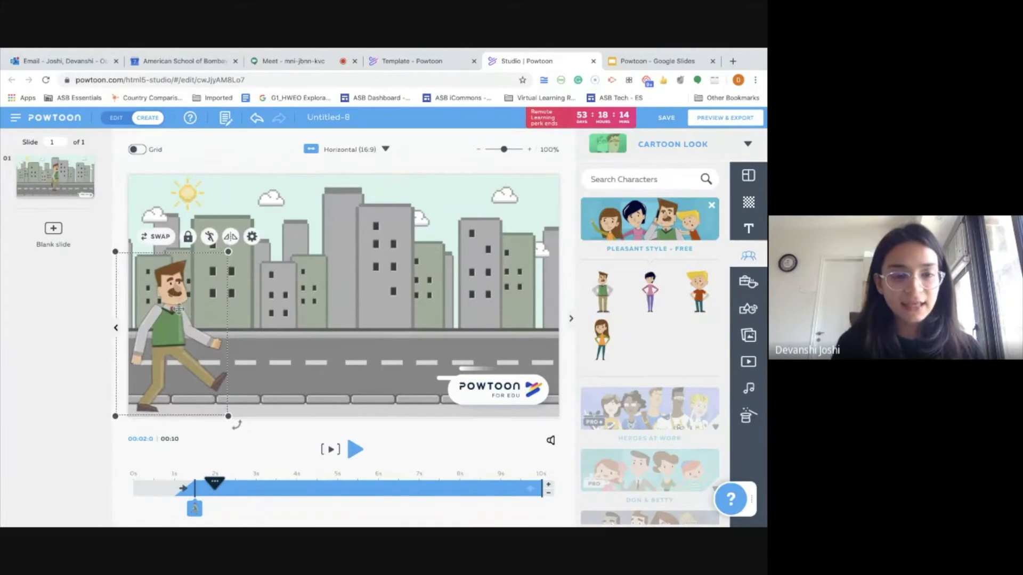
{"action": "left_click_drag", "start_coordinate": [228, 252], "coordinate": [189, 309]}
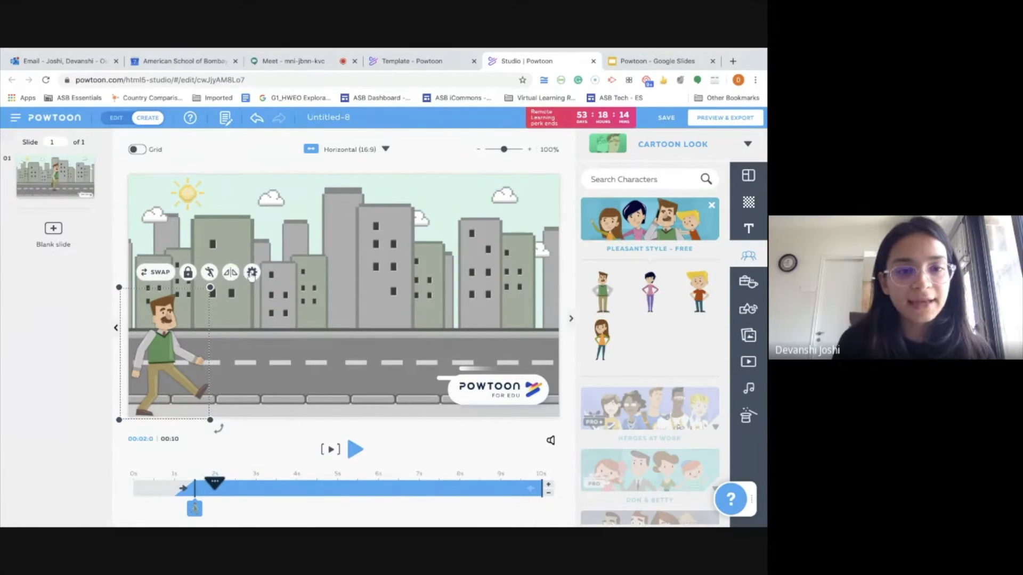
Try the Fade and Slide Right exit effects on the walking man, and settle on No Effect for his exit.
{"action": "left_click", "coordinate": [251, 273]}
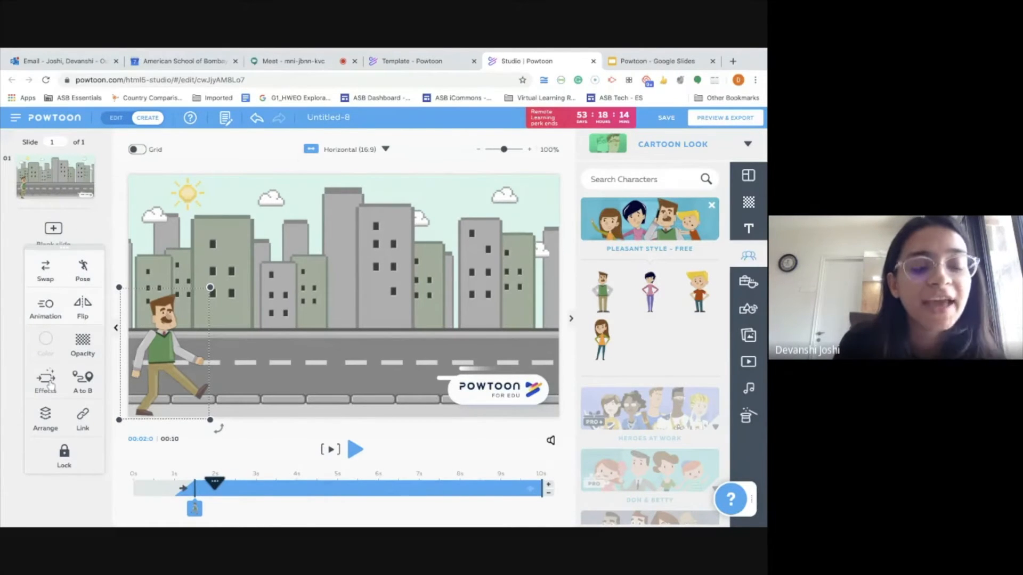
{"action": "left_click", "coordinate": [49, 380]}
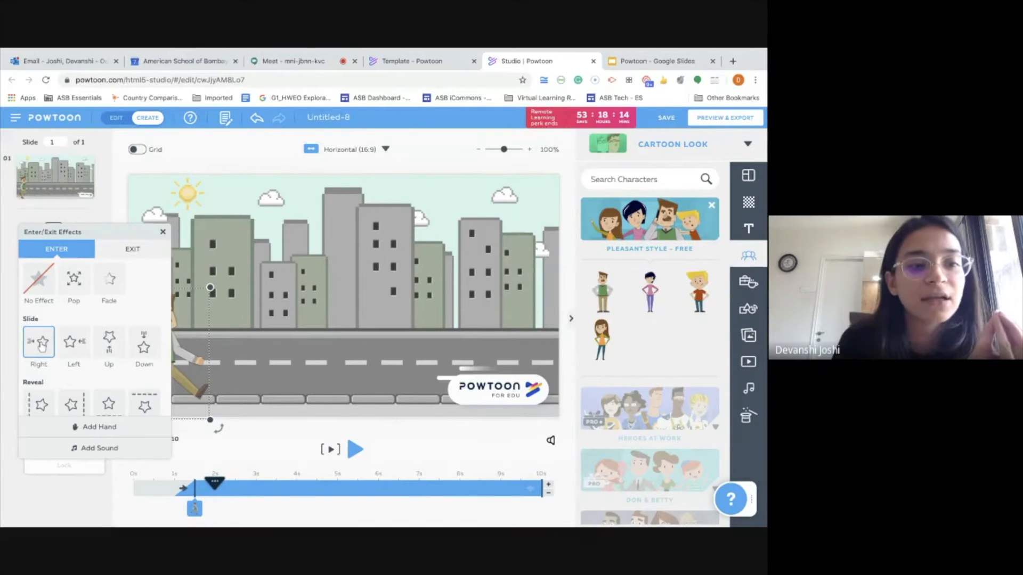
{"action": "left_click", "coordinate": [118, 255]}
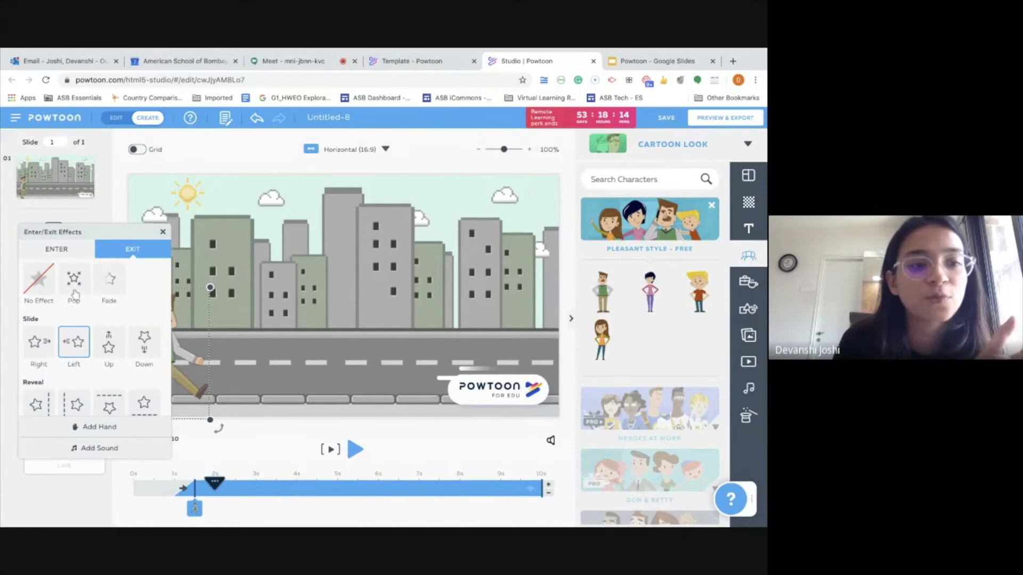
{"action": "left_click", "coordinate": [109, 280]}
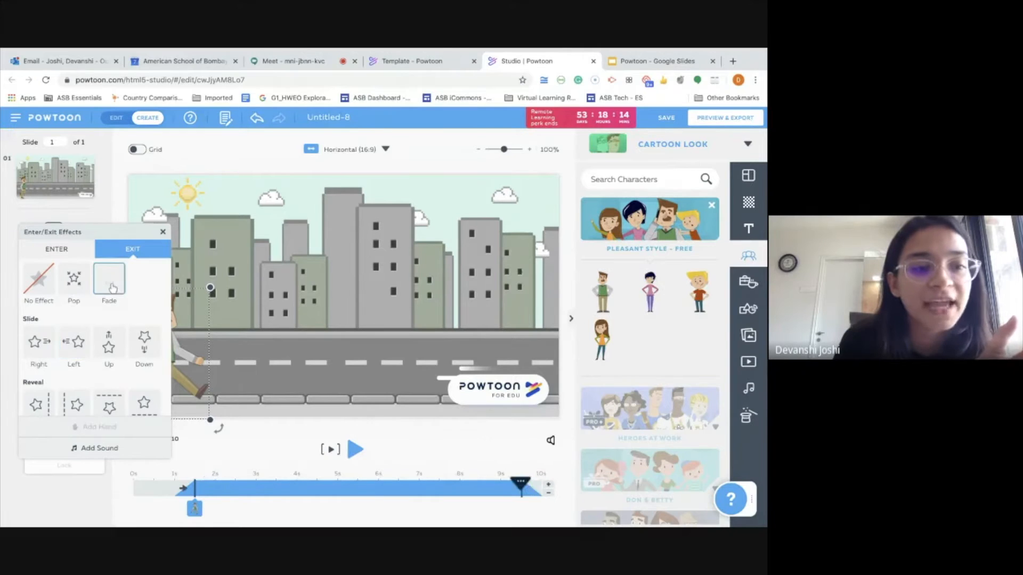
{"action": "left_click", "coordinate": [38, 349]}
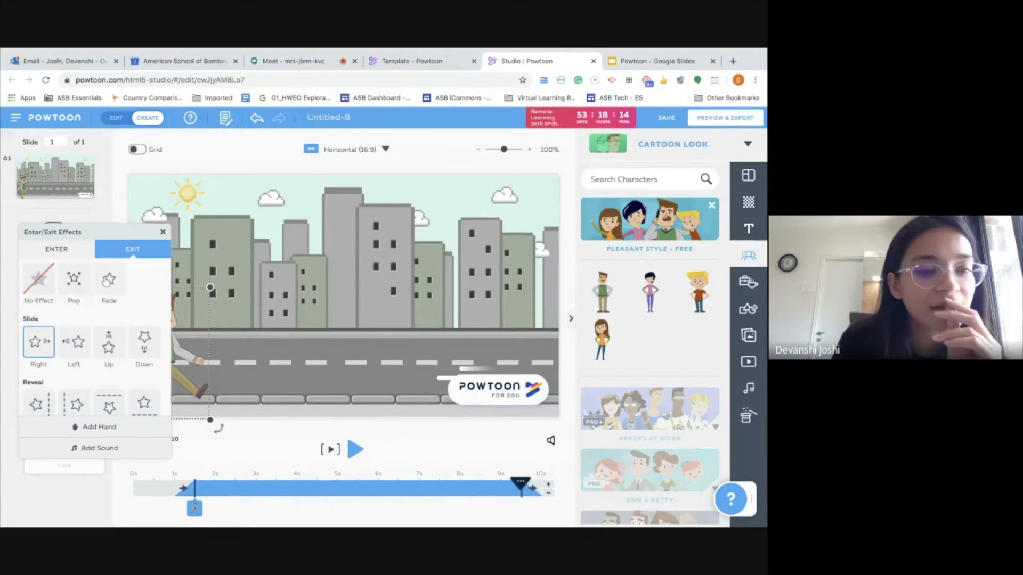
{"action": "left_click", "coordinate": [36, 288]}
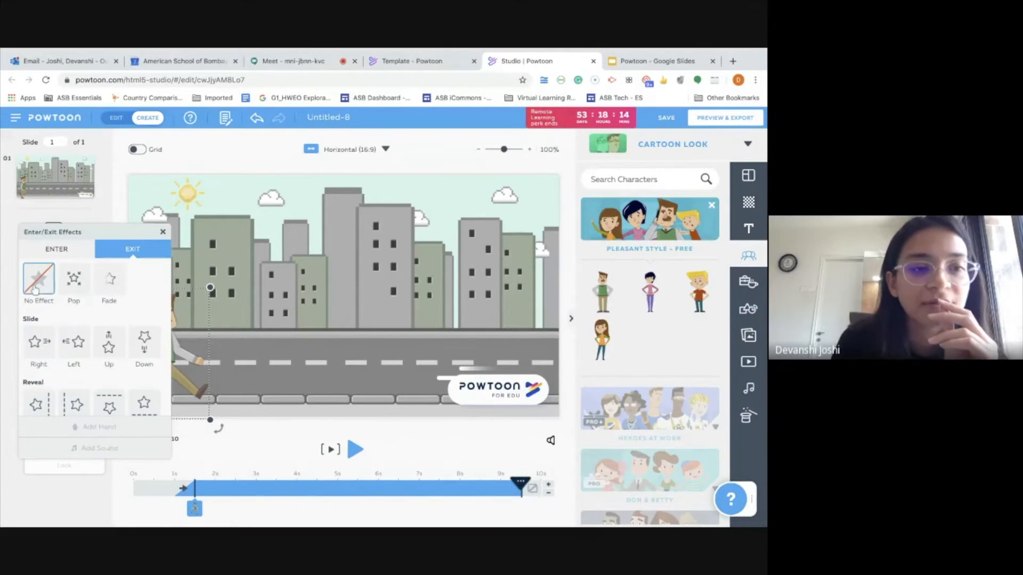
{"action": "left_click", "coordinate": [163, 232]}
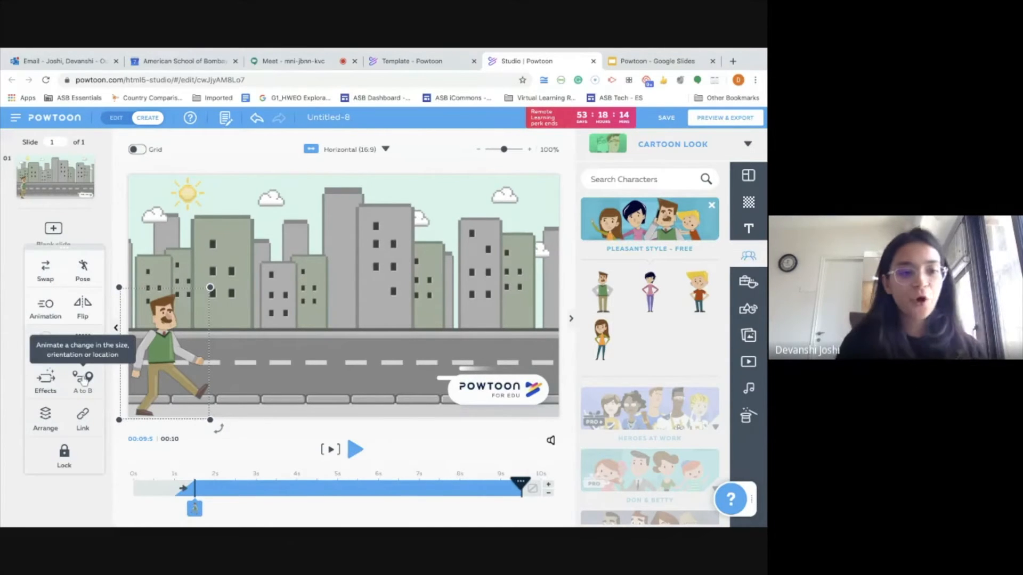
Preview the slide to check the walking man's animation, and stop the playback partway.
{"action": "left_click", "coordinate": [325, 300]}
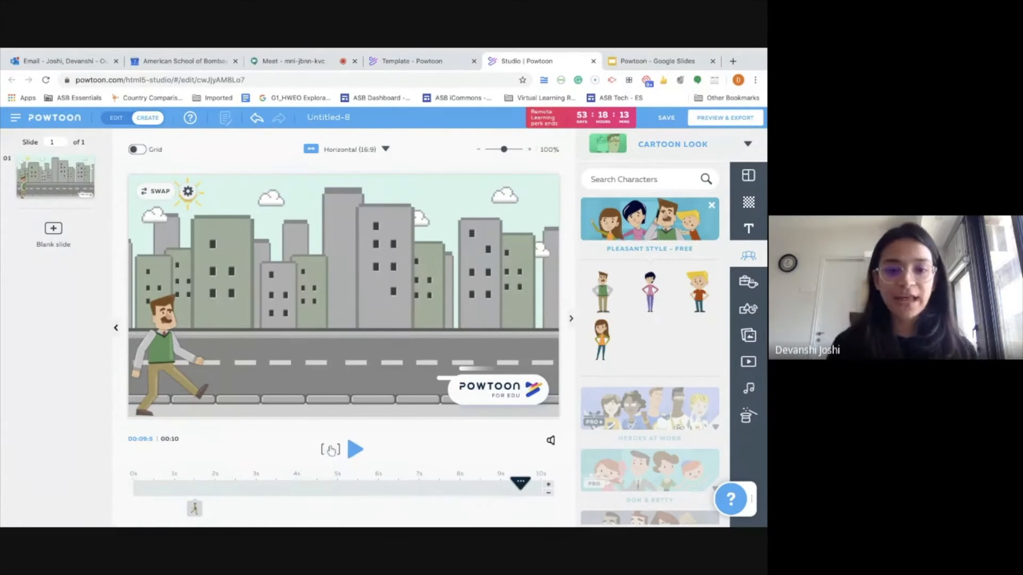
{"action": "left_click", "coordinate": [330, 452]}
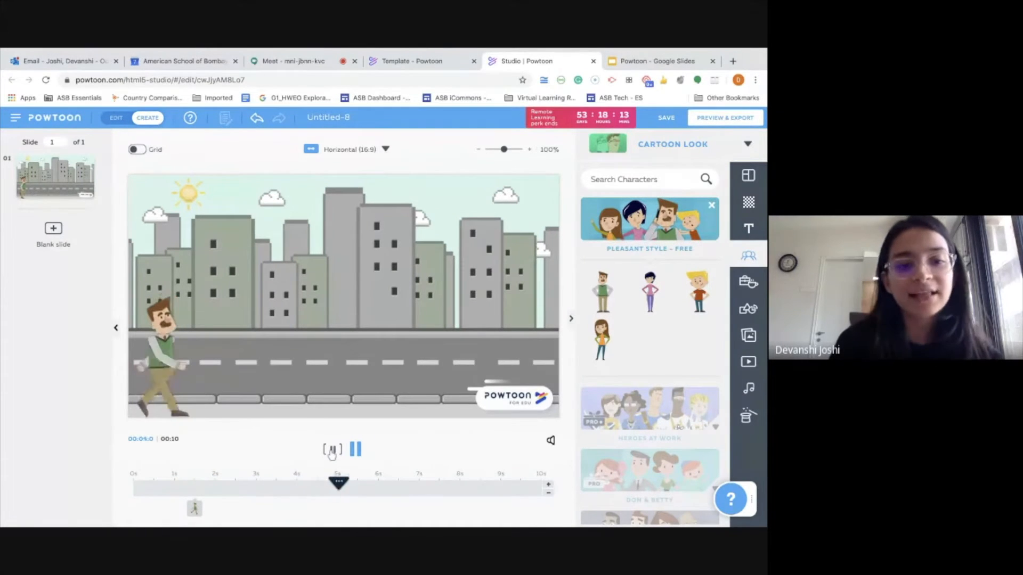
{"action": "left_click", "coordinate": [331, 451]}
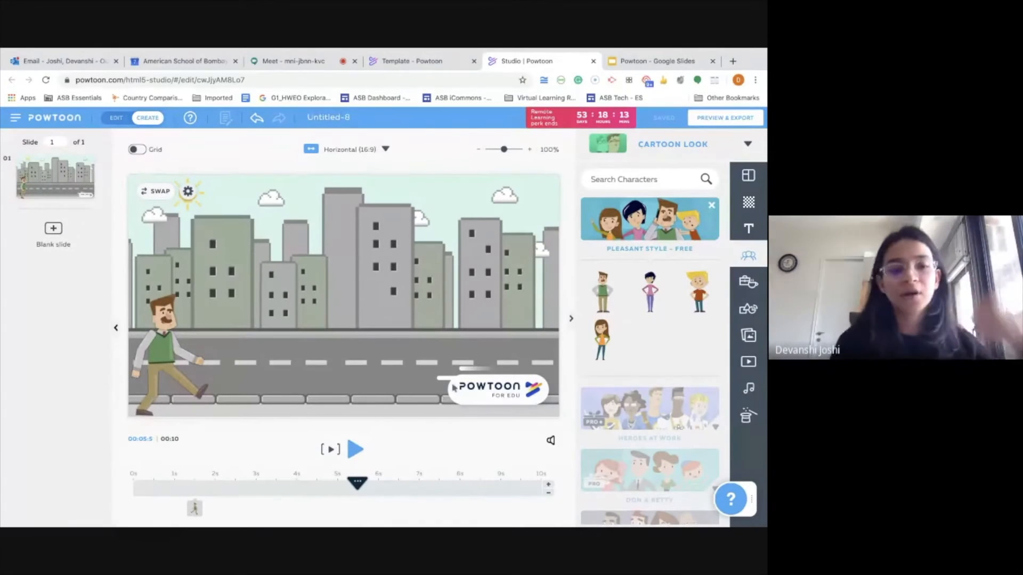
Add an A to B motion to the walking man, taking him along the road from the scene's left edge to its right edge.
{"action": "left_click", "coordinate": [160, 359]}
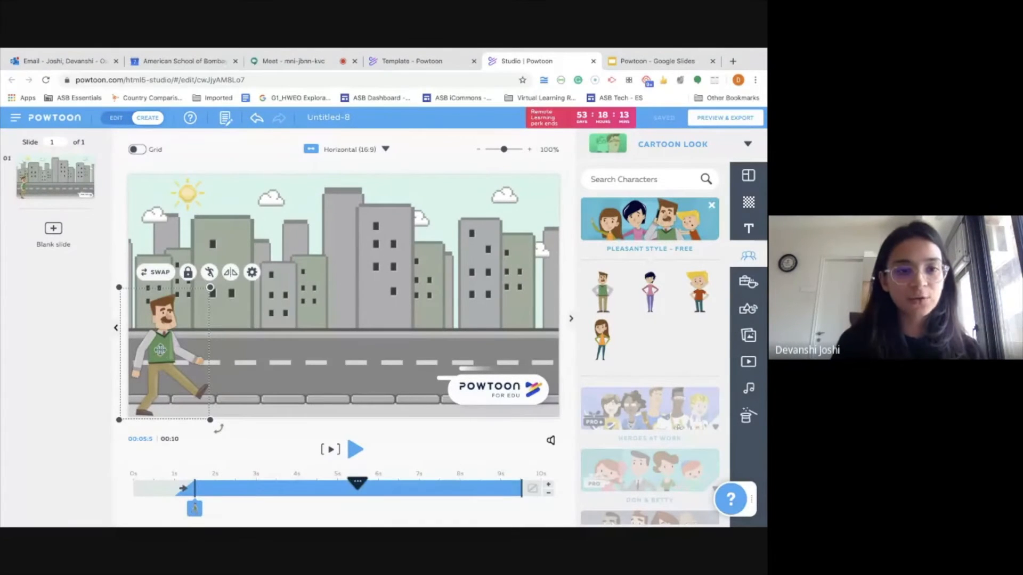
{"action": "left_click", "coordinate": [252, 273]}
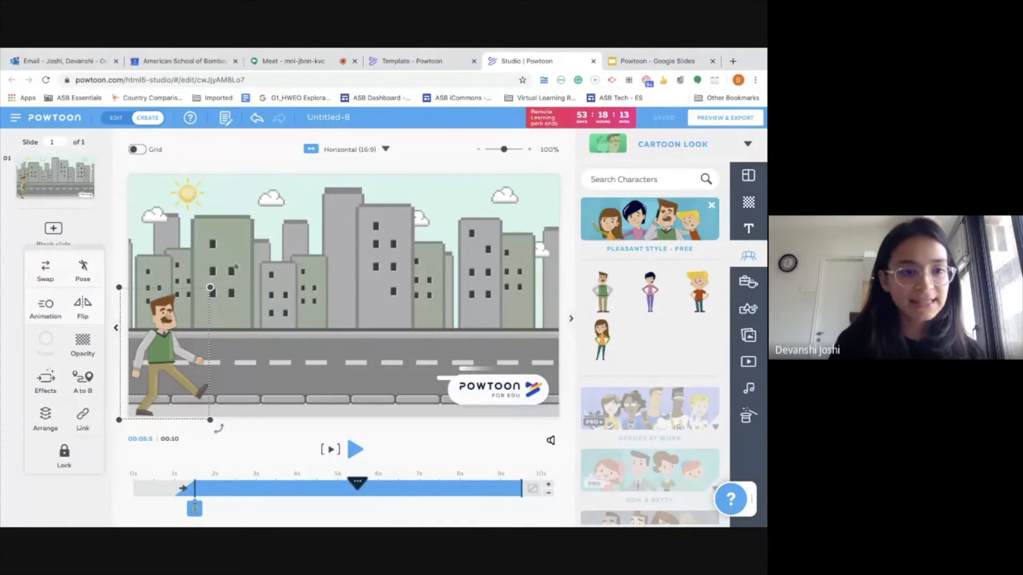
{"action": "left_click", "coordinate": [81, 392]}
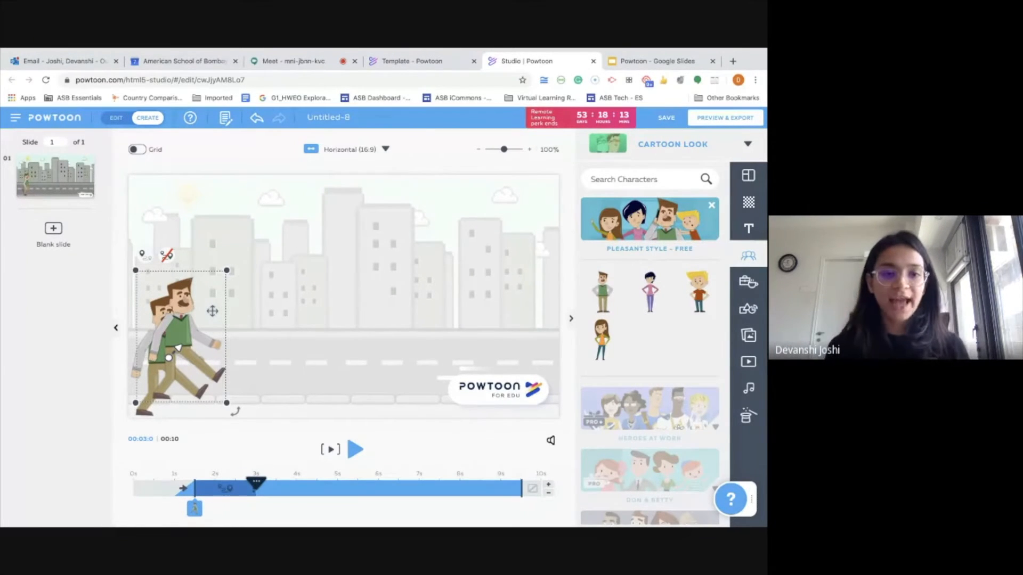
{"action": "left_click_drag", "start_coordinate": [212, 311], "coordinate": [569, 331]}
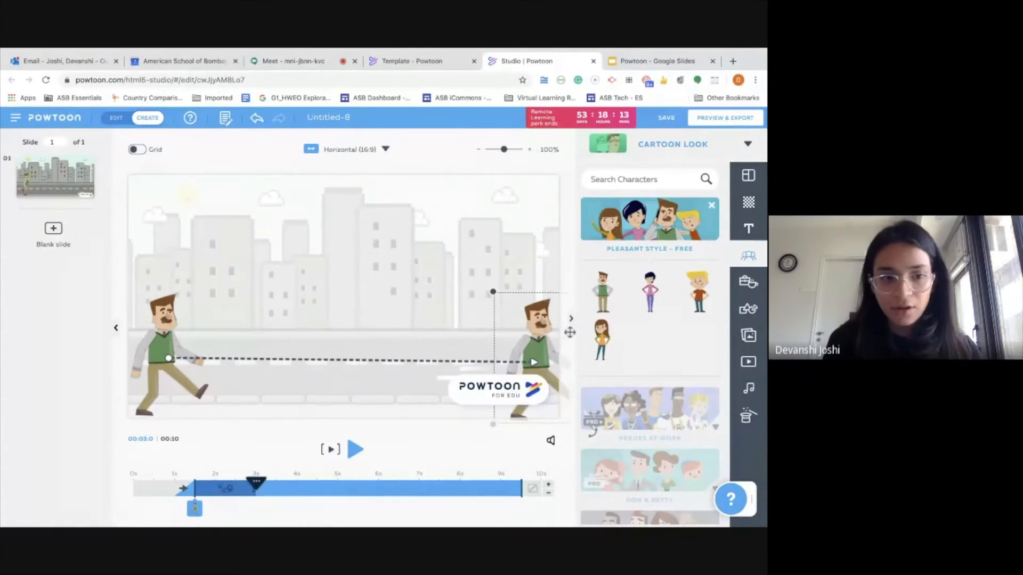
{"action": "left_click", "coordinate": [172, 318]}
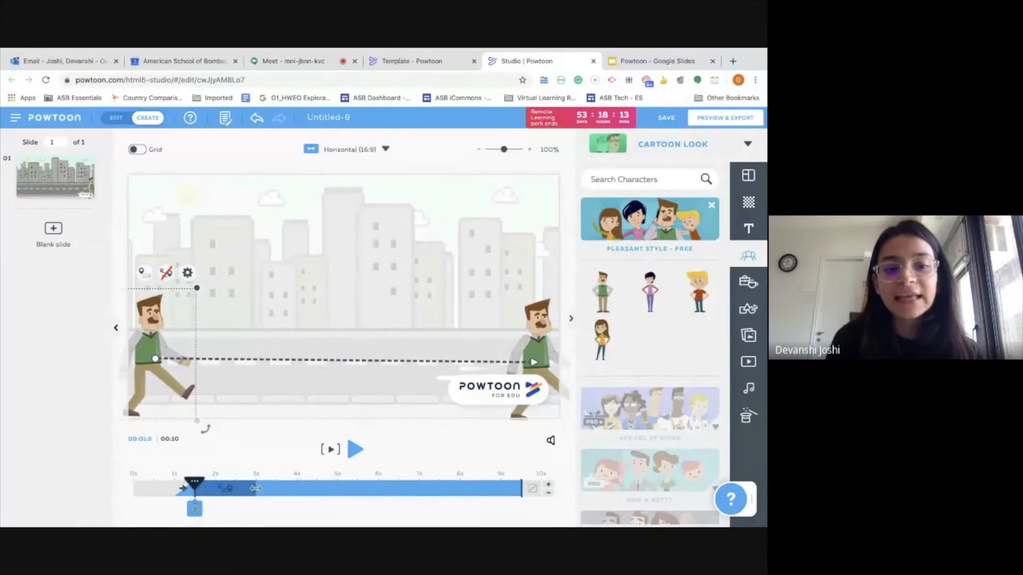
Lengthen the man's A to B motion, shorten the slide to 7 seconds, and end his appearance at about 6.5 seconds.
{"action": "left_click_drag", "start_coordinate": [256, 488], "coordinate": [494, 489]}
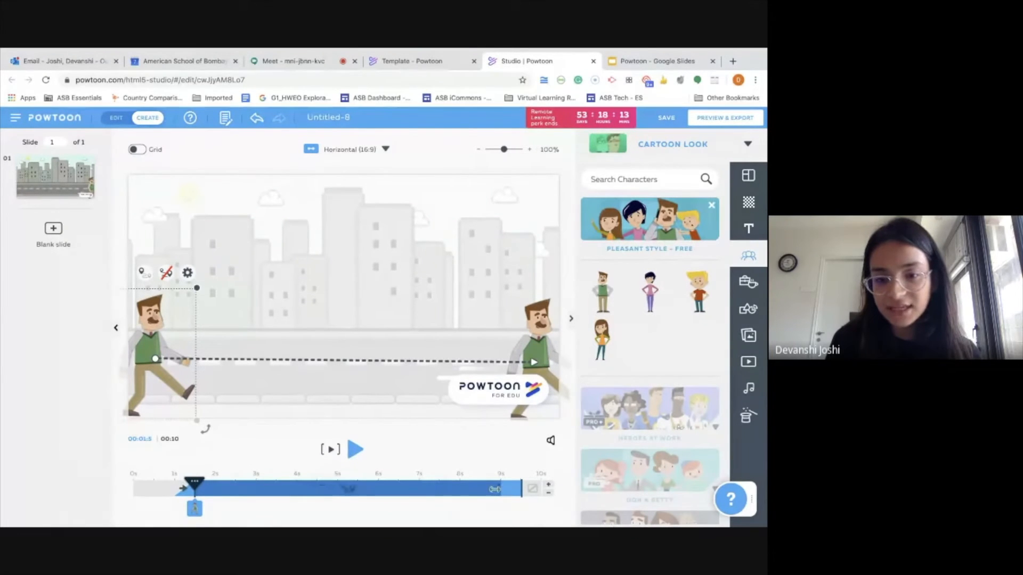
{"action": "left_click", "coordinate": [549, 494]}
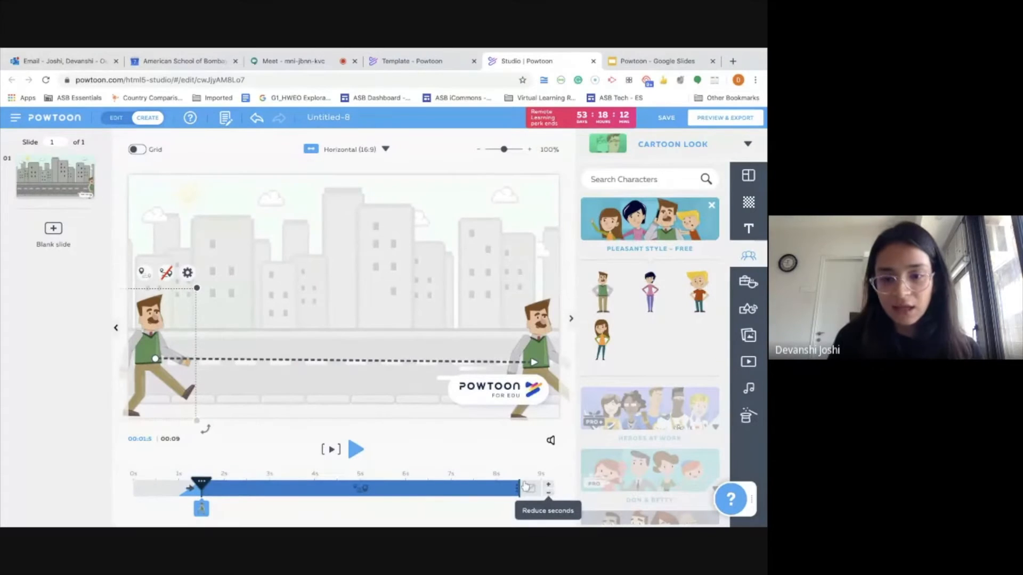
{"action": "left_click_drag", "start_coordinate": [517, 488], "coordinate": [475, 488]}
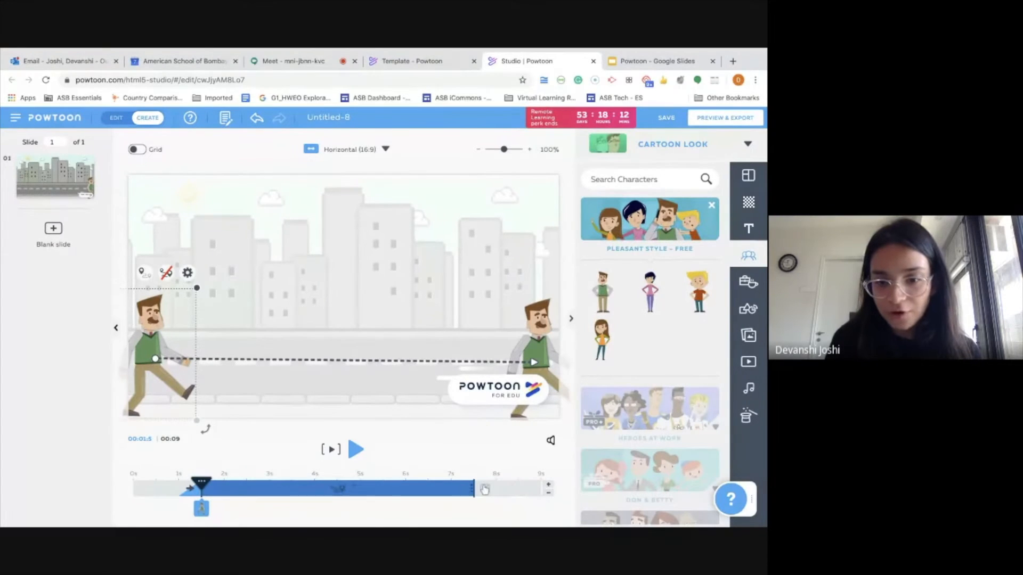
{"action": "left_click", "coordinate": [547, 493]}
{"action": "left_click", "coordinate": [546, 496]}
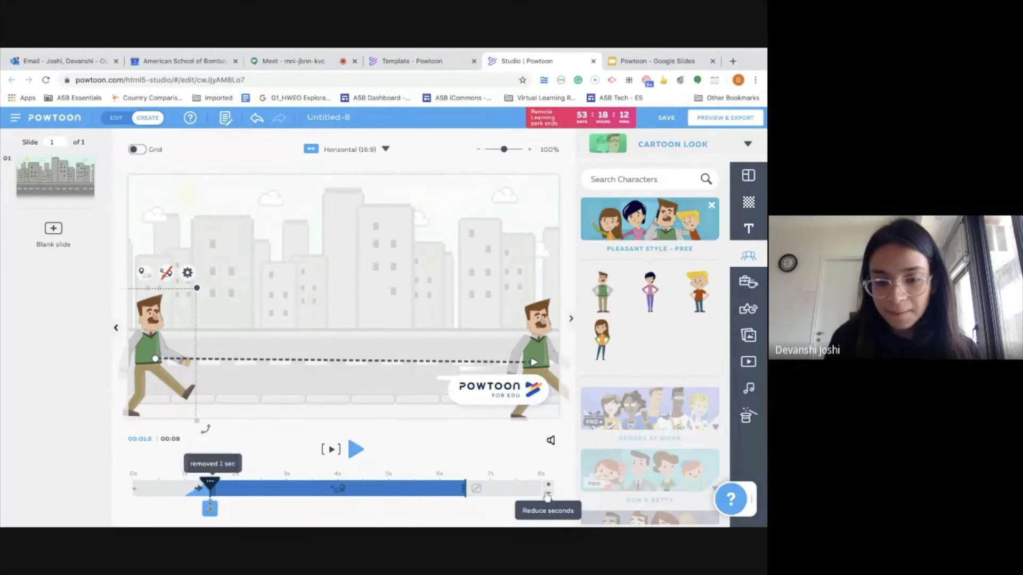
{"action": "left_click", "coordinate": [546, 496]}
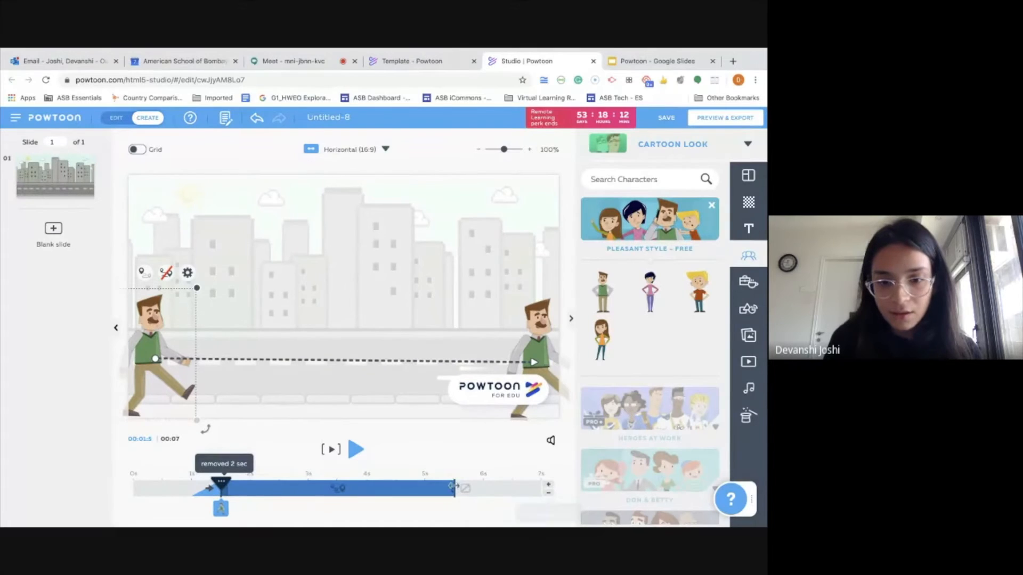
{"action": "left_click_drag", "start_coordinate": [455, 488], "coordinate": [509, 491]}
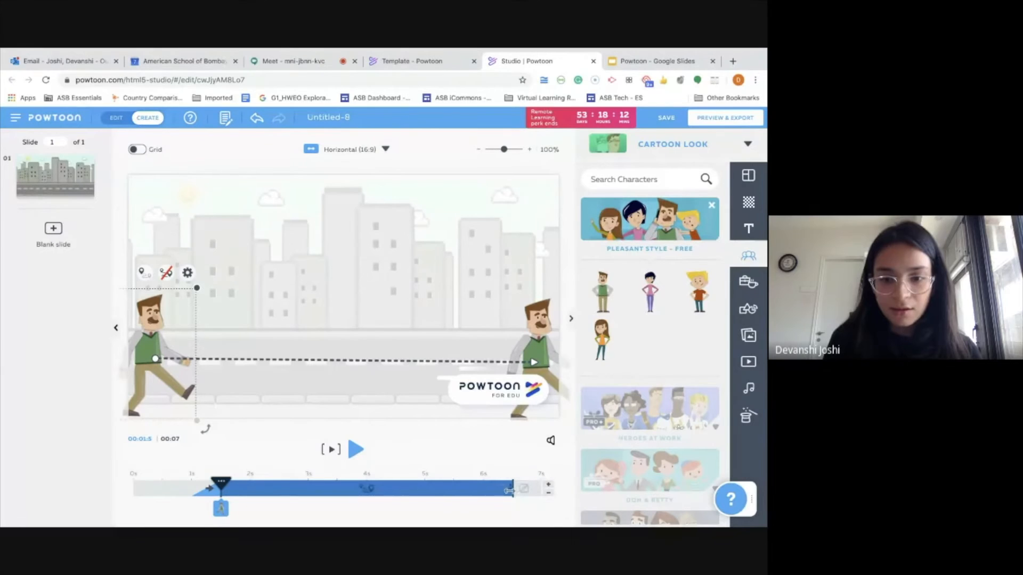
{"action": "left_click", "coordinate": [499, 455]}
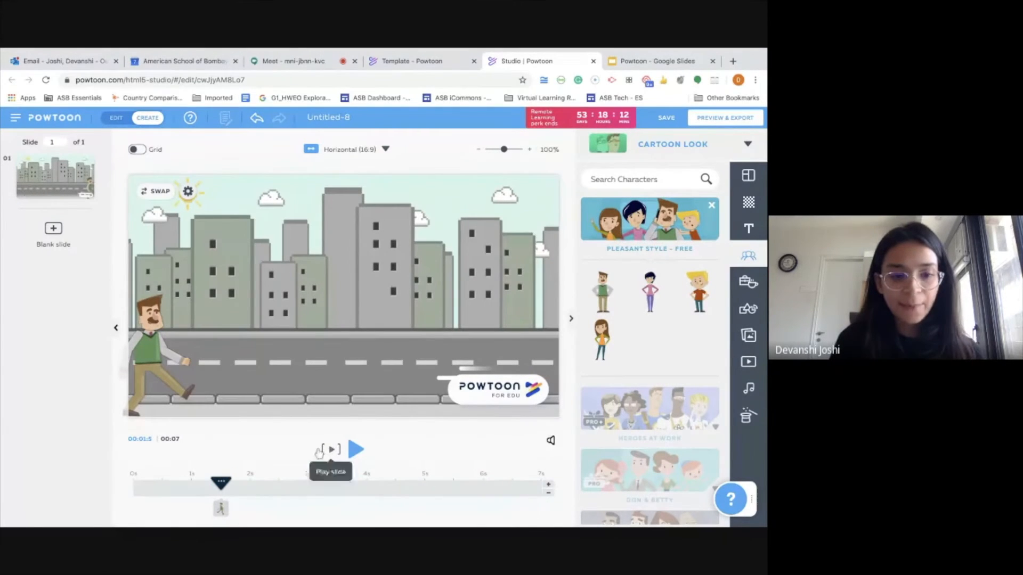
Move the walking man's entrance to 0 seconds on the timeline and preview the slide from the start.
{"action": "left_click_drag", "start_coordinate": [220, 486], "coordinate": [135, 506]}
{"action": "mouse_move", "coordinate": [221, 512]}
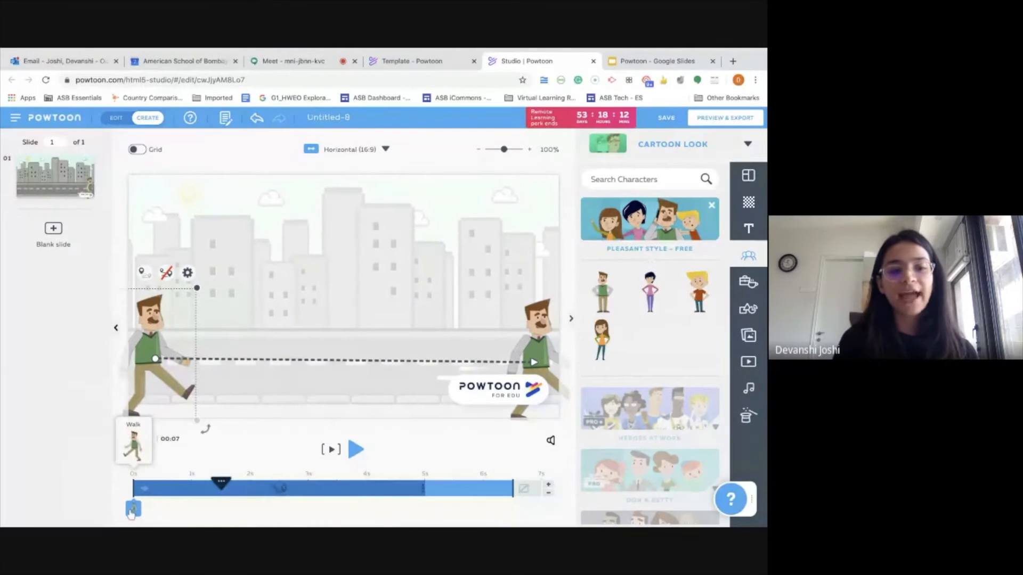
{"action": "left_click_drag", "start_coordinate": [221, 483], "coordinate": [133, 484]}
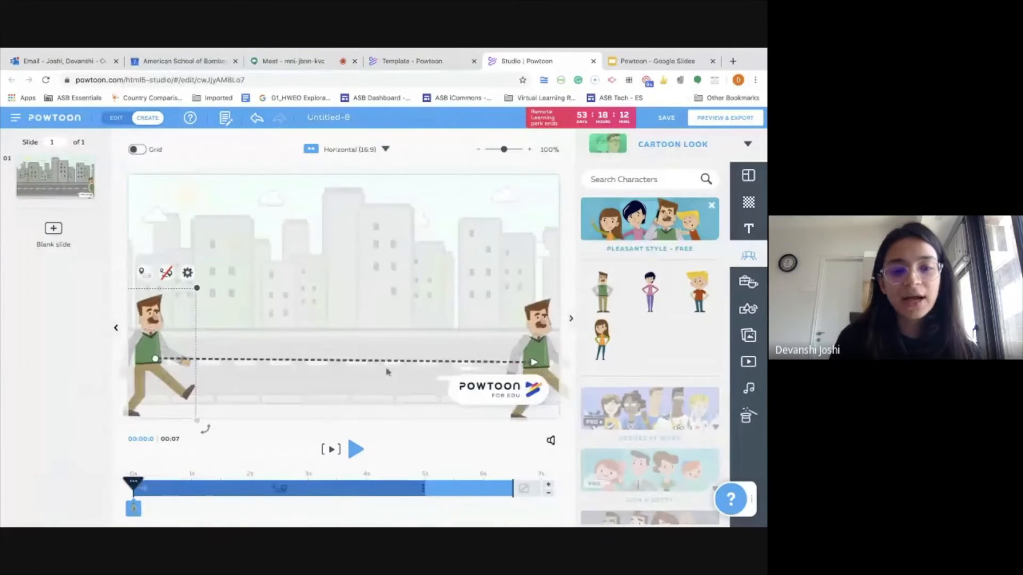
{"action": "left_click", "coordinate": [356, 450]}
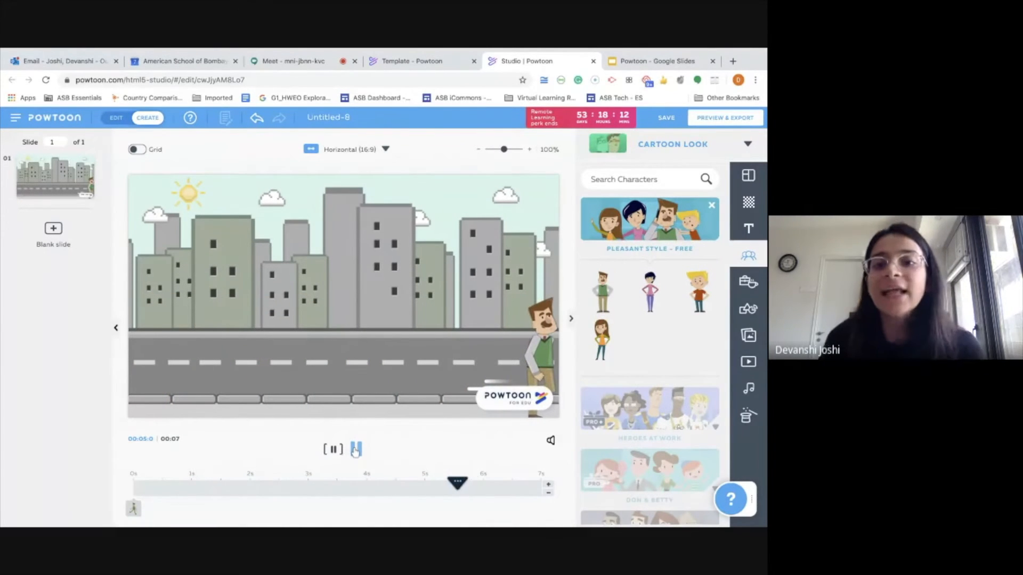
Search the props for "car" and add the orange car to the slide.
{"action": "left_click", "coordinate": [752, 290]}
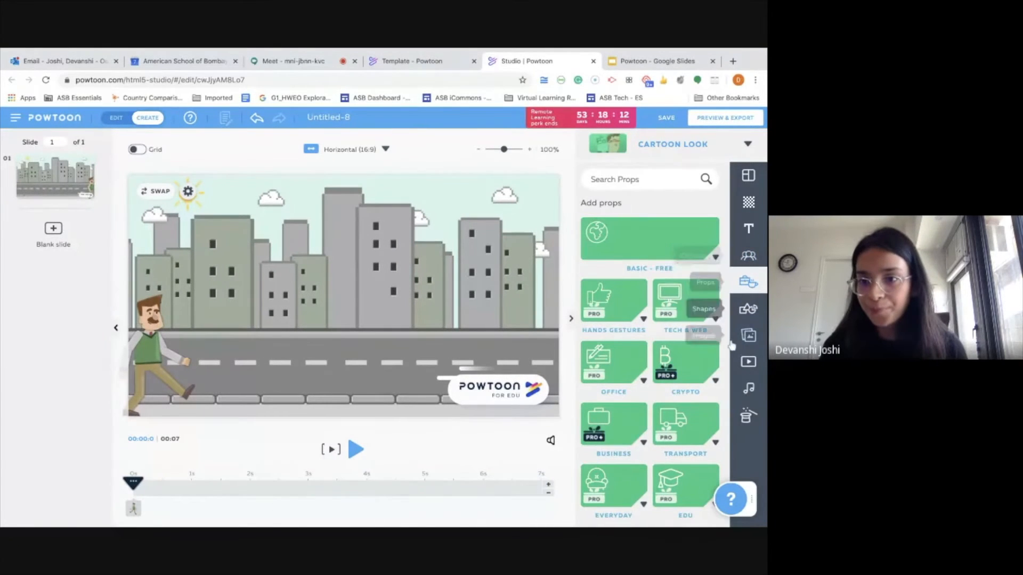
{"action": "left_click", "coordinate": [748, 309]}
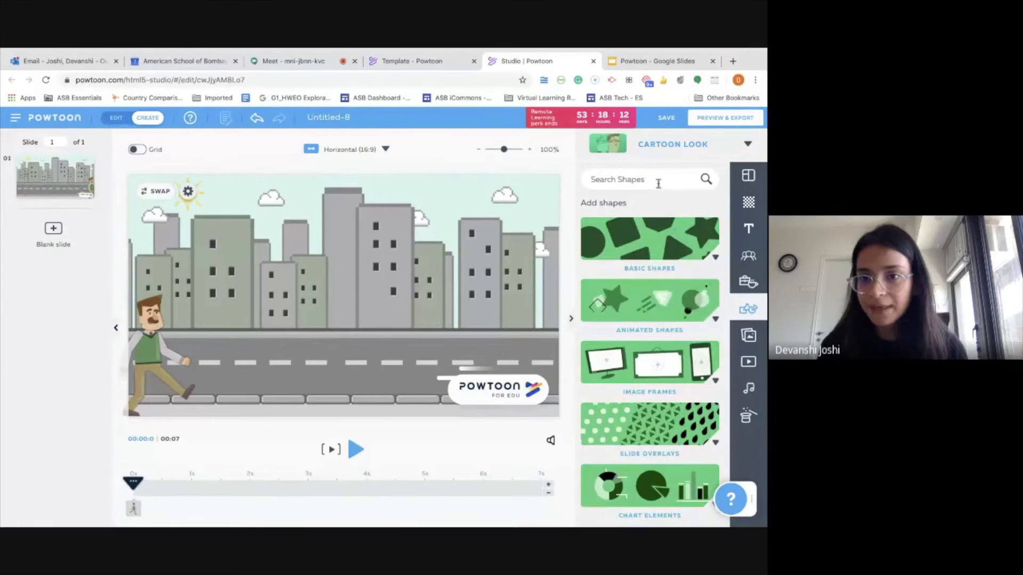
{"action": "left_click", "coordinate": [658, 184]}
{"action": "type", "text": "car"}
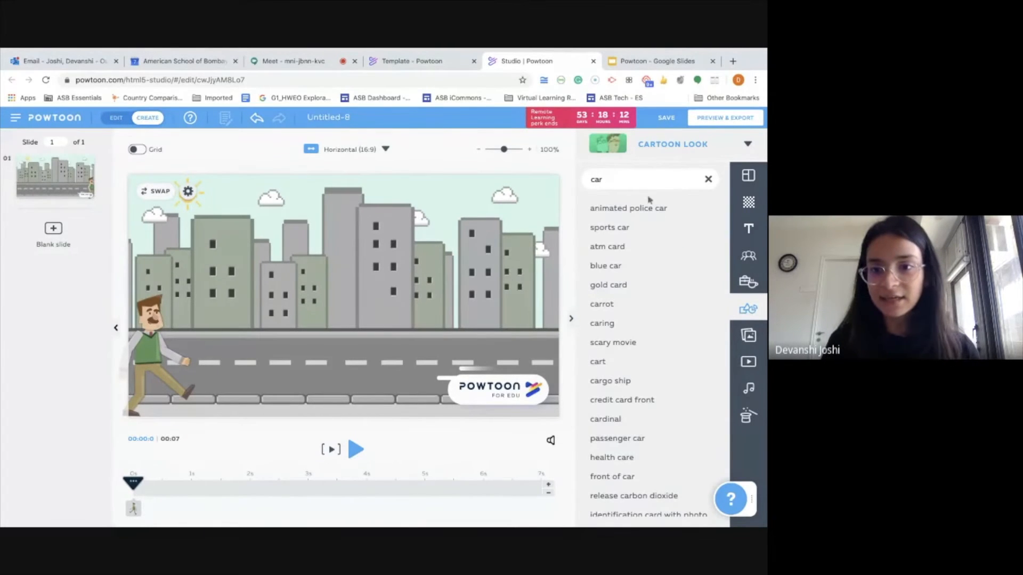
{"action": "left_click", "coordinate": [631, 231]}
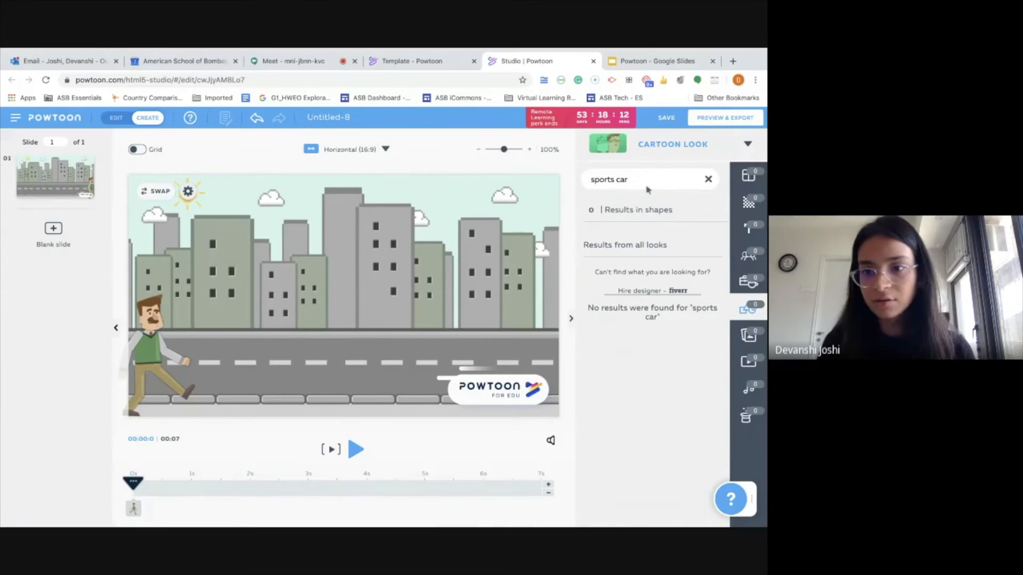
{"action": "left_click", "coordinate": [616, 305]}
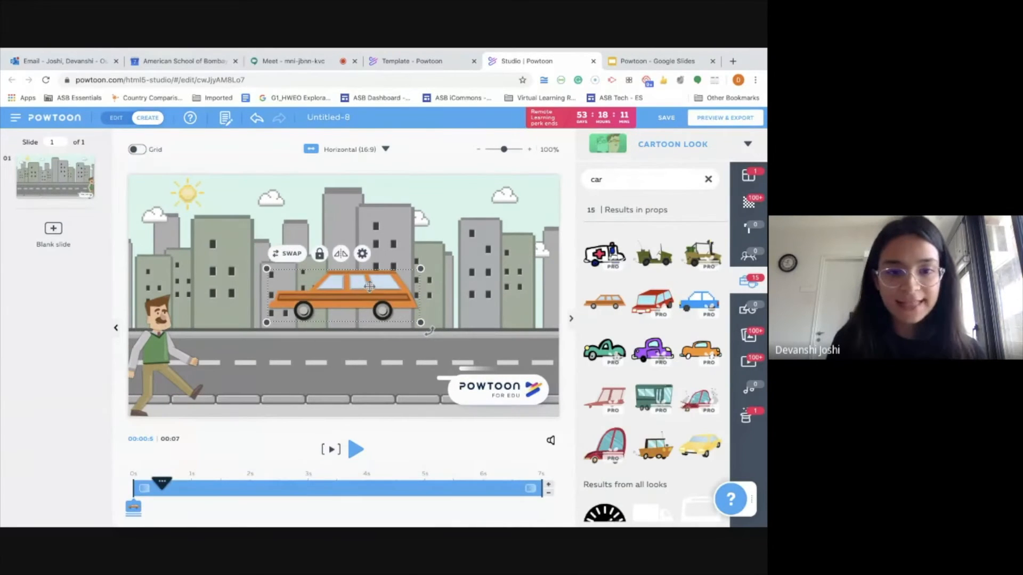
Place the orange car at the road's left edge and give it an A to B motion to the right edge of the scene.
{"action": "left_click_drag", "start_coordinate": [369, 287], "coordinate": [196, 336]}
{"action": "left_click", "coordinate": [277, 296]}
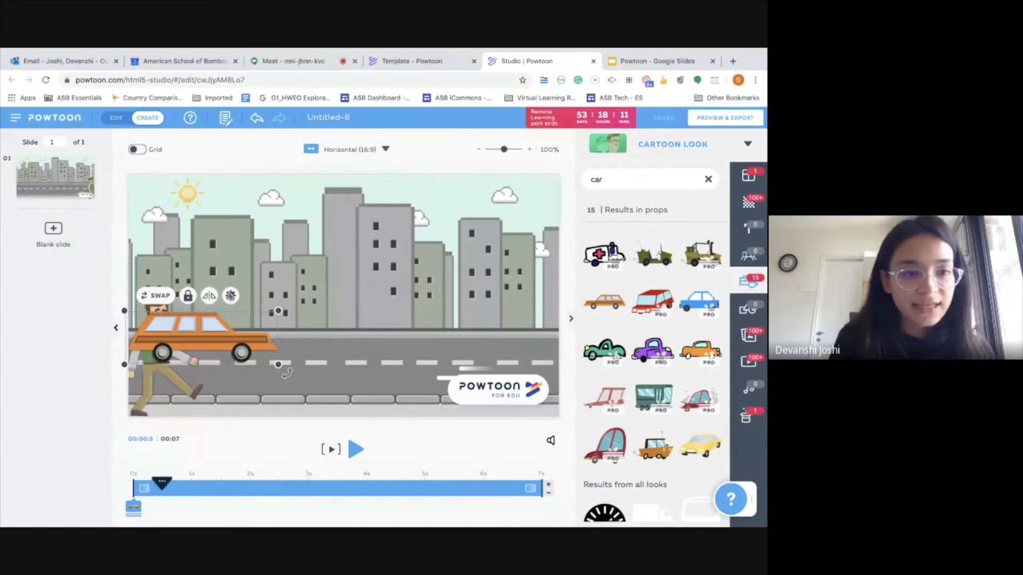
{"action": "left_click", "coordinate": [231, 296]}
{"action": "left_click", "coordinate": [89, 378]}
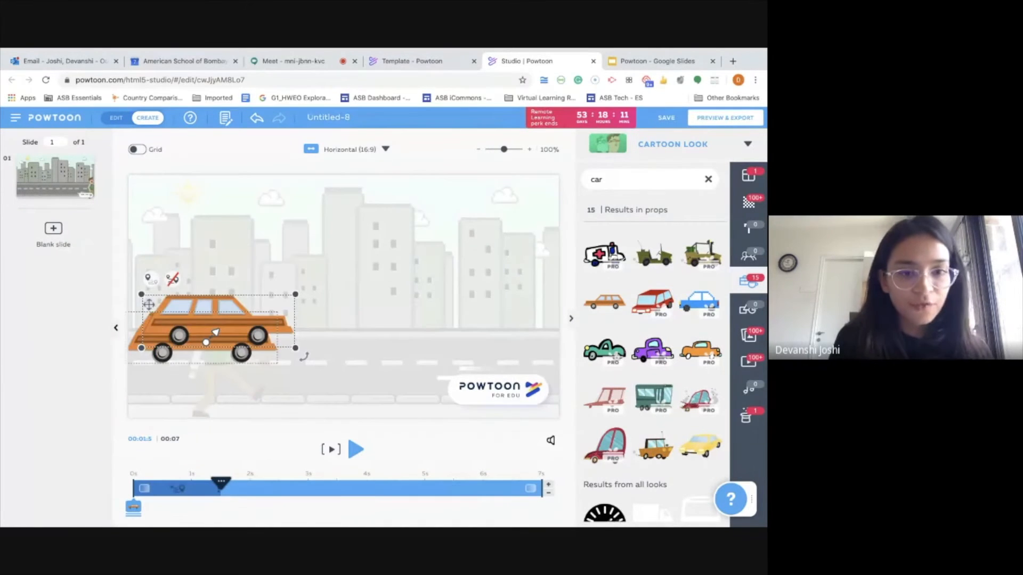
{"action": "left_click_drag", "start_coordinate": [215, 333], "coordinate": [563, 344]}
{"action": "left_click_drag", "start_coordinate": [166, 333], "coordinate": [124, 334]}
{"action": "left_click", "coordinate": [286, 353]}
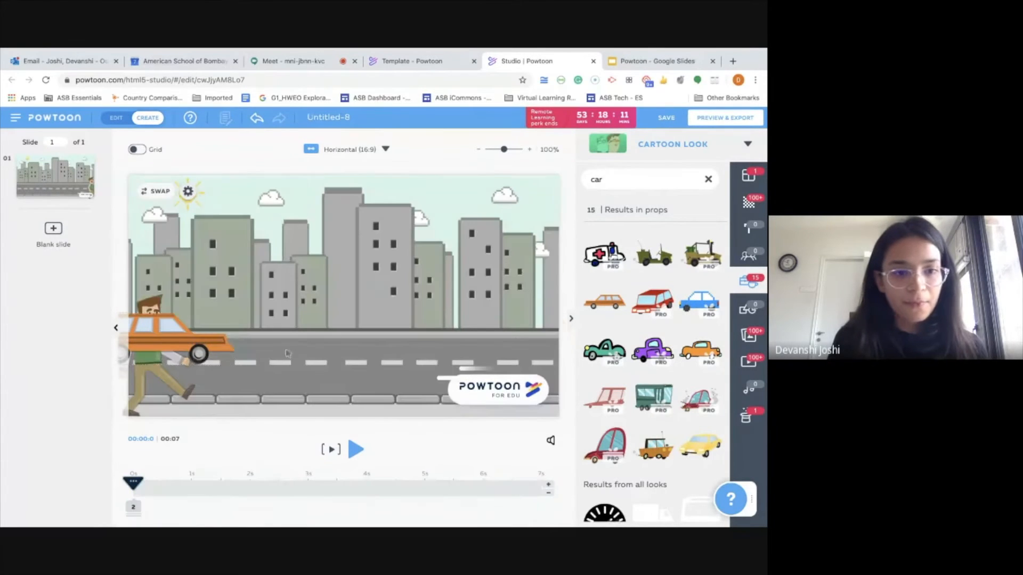
Extend the car's A to B motion to about 6 seconds and delay its entrance to 1 second on the timeline.
{"action": "left_click", "coordinate": [201, 339]}
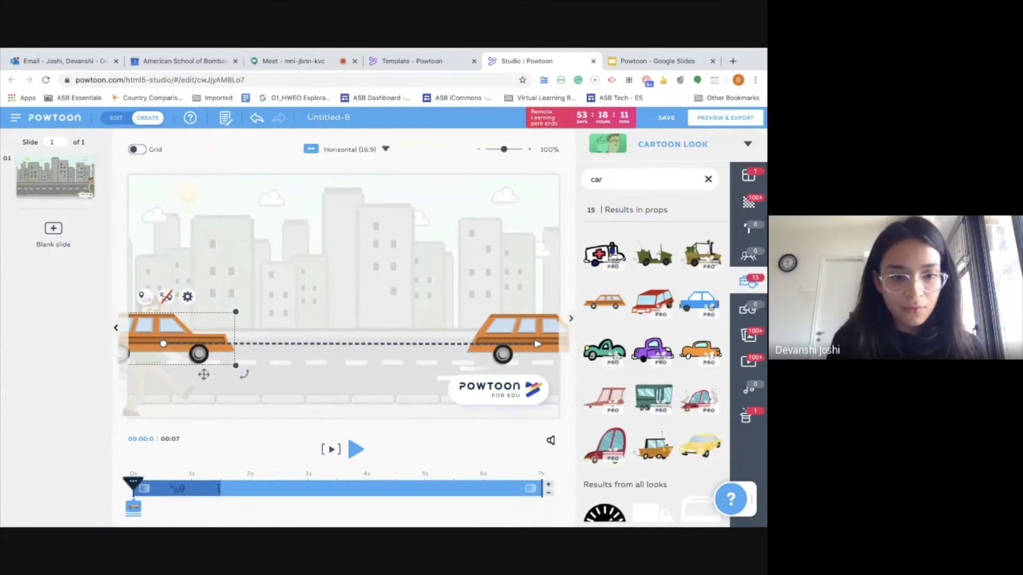
{"action": "left_click_drag", "start_coordinate": [226, 491], "coordinate": [469, 498]}
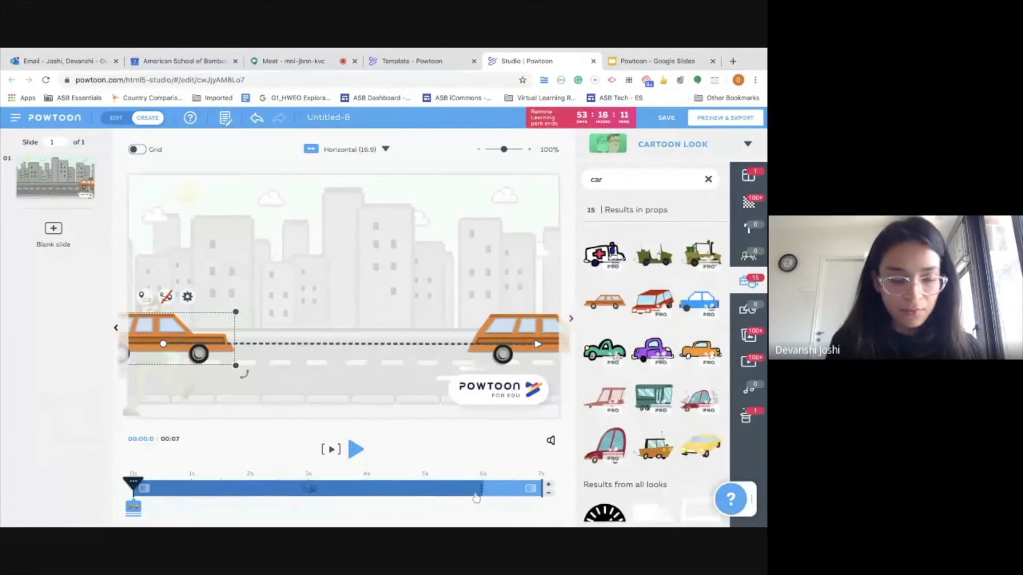
{"action": "mouse_move", "coordinate": [135, 511]}
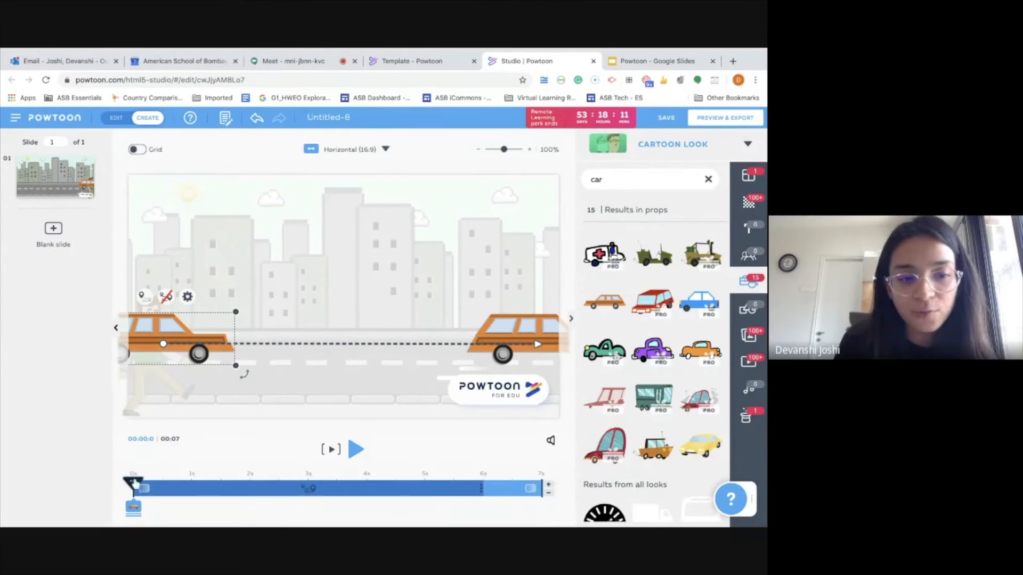
{"action": "left_click_drag", "start_coordinate": [133, 509], "coordinate": [190, 510]}
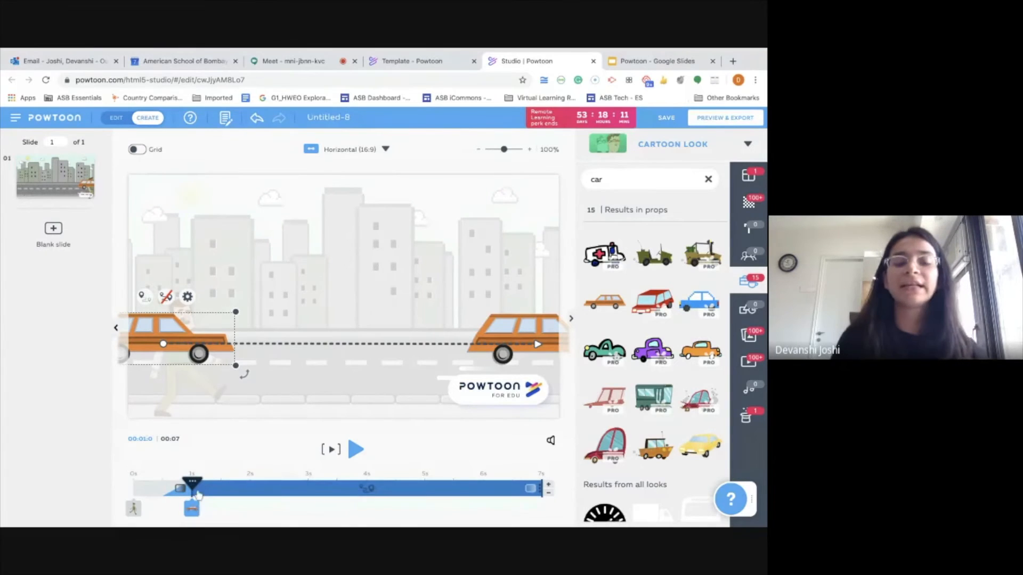
Preview the slide from 0 seconds to check the man and the car moving together.
{"action": "left_click_drag", "start_coordinate": [193, 484], "coordinate": [133, 483]}
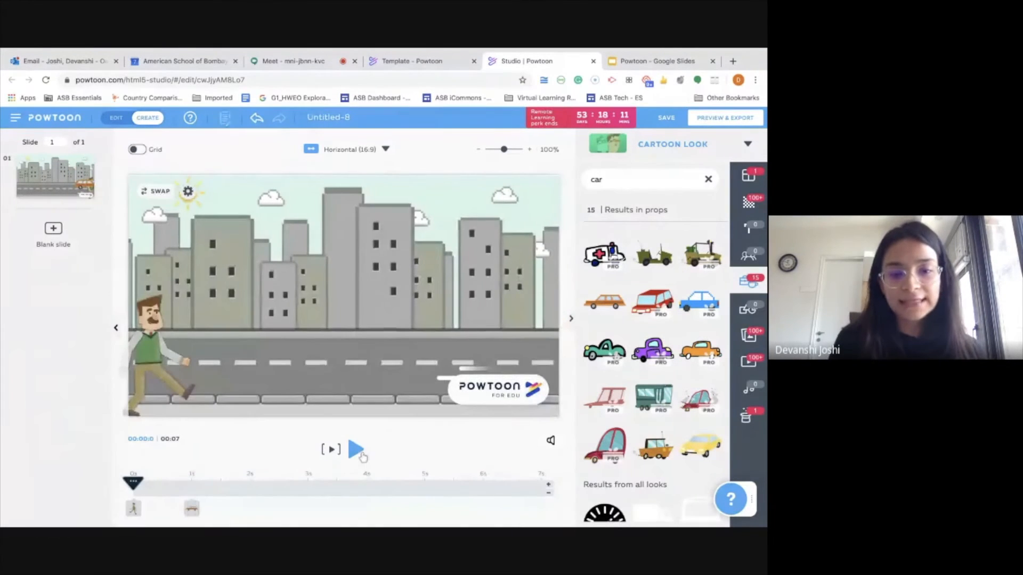
{"action": "left_click", "coordinate": [332, 450]}
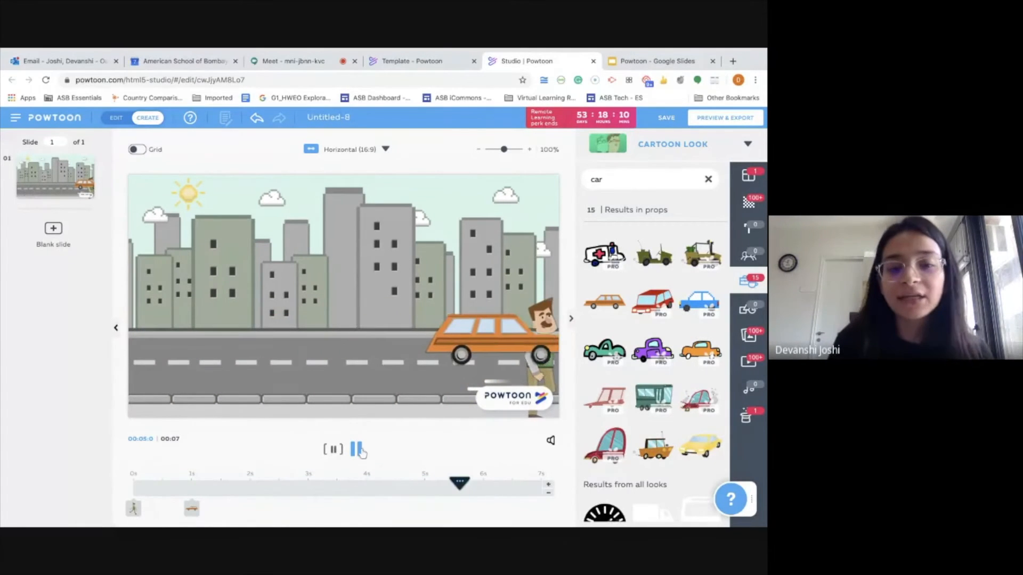
{"action": "left_click", "coordinate": [355, 450]}
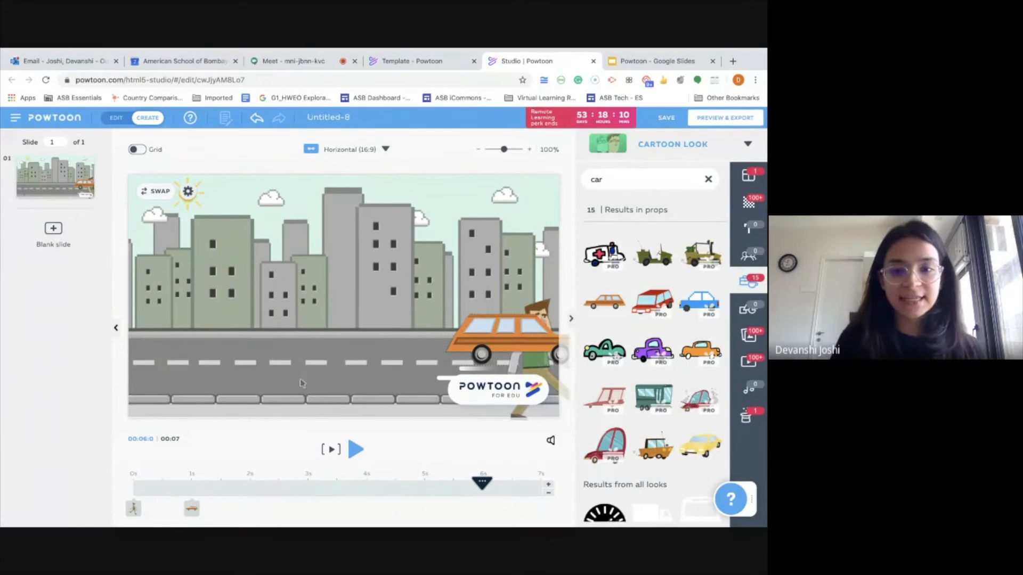
Send the orange car to the back of the slide's layer order.
{"action": "left_click", "coordinate": [510, 333]}
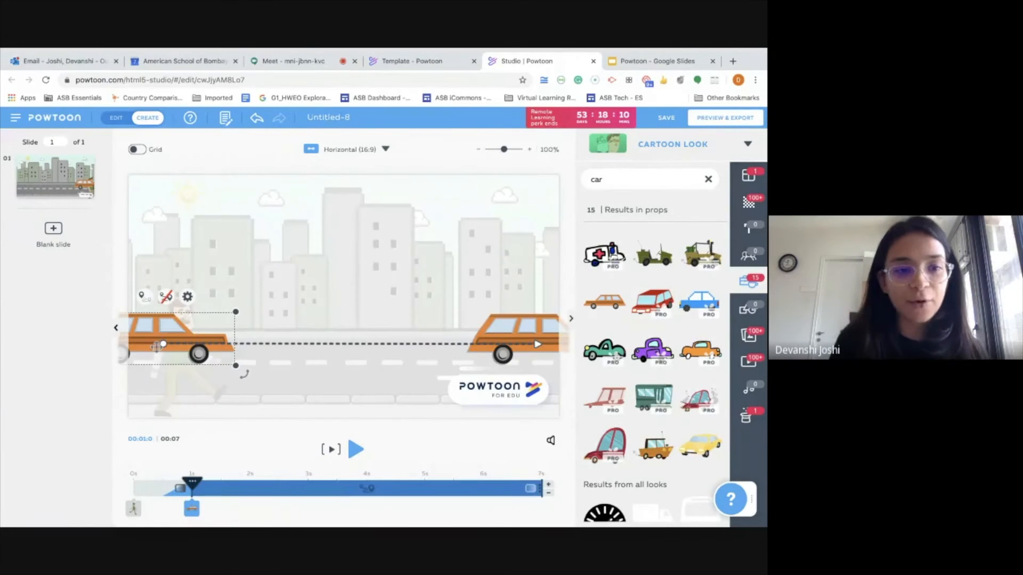
{"action": "left_click", "coordinate": [187, 297]}
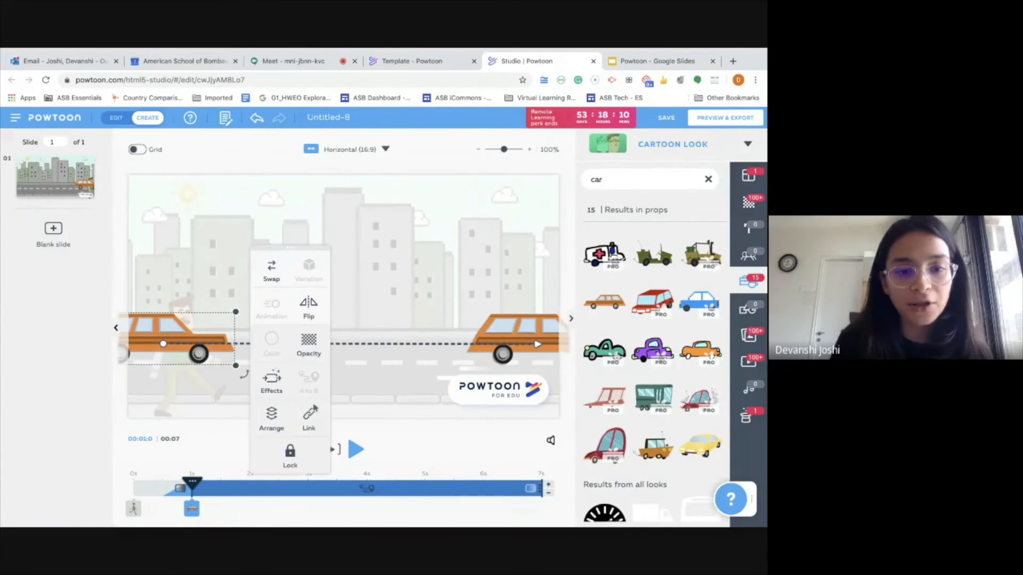
{"action": "left_click", "coordinate": [269, 426]}
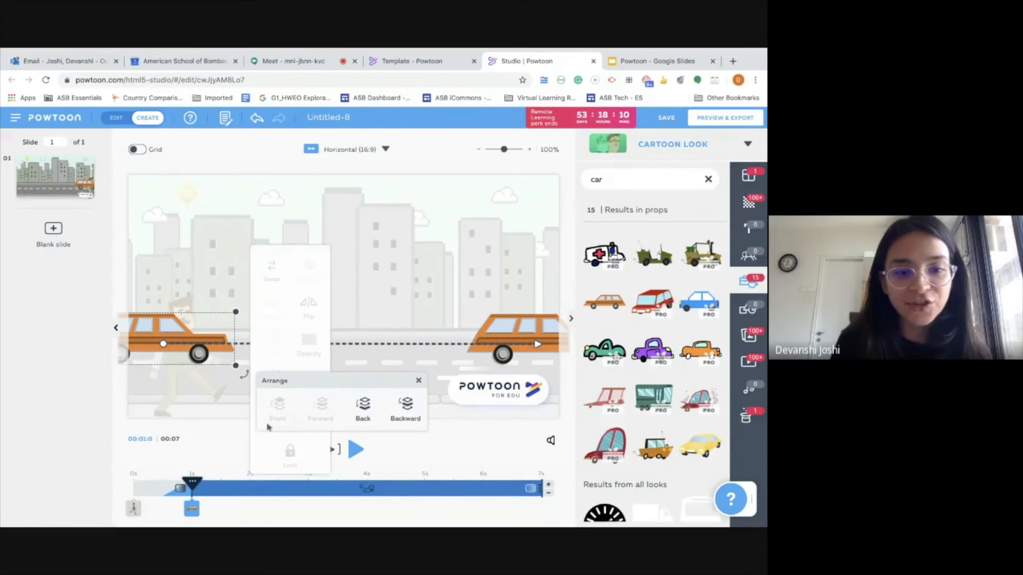
{"action": "left_click", "coordinate": [365, 412]}
Check the walking man's layer arrangement options and preview the slide to see the man passing in front of the car.
{"action": "left_click", "coordinate": [172, 361]}
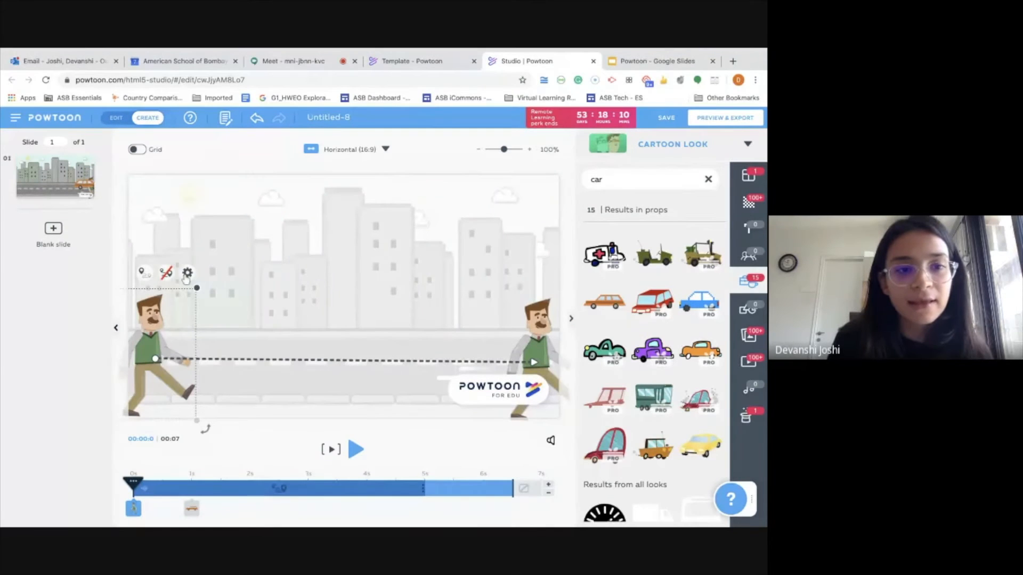
{"action": "left_click", "coordinate": [186, 277]}
{"action": "left_click", "coordinate": [232, 422]}
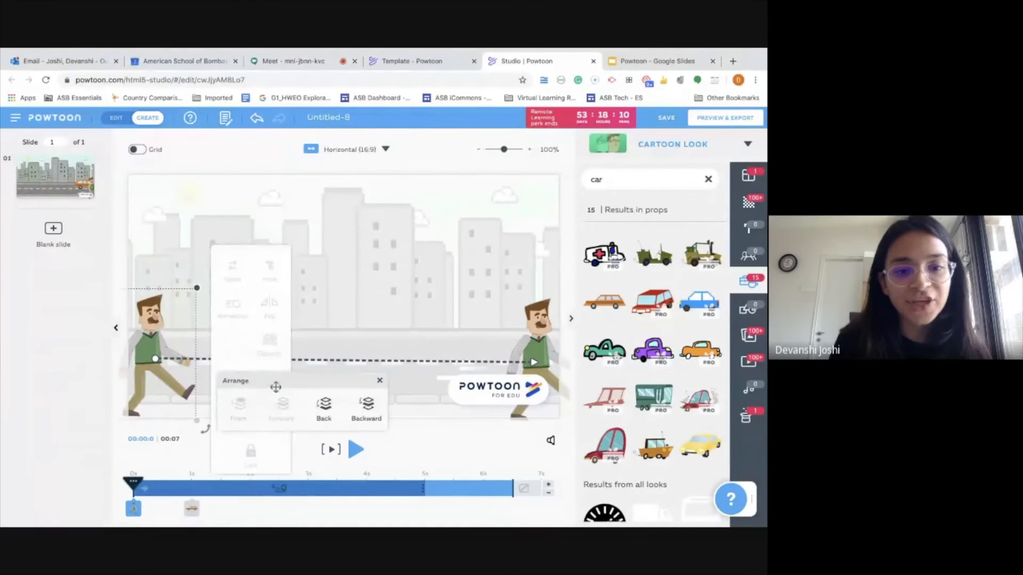
{"action": "left_click", "coordinate": [360, 271]}
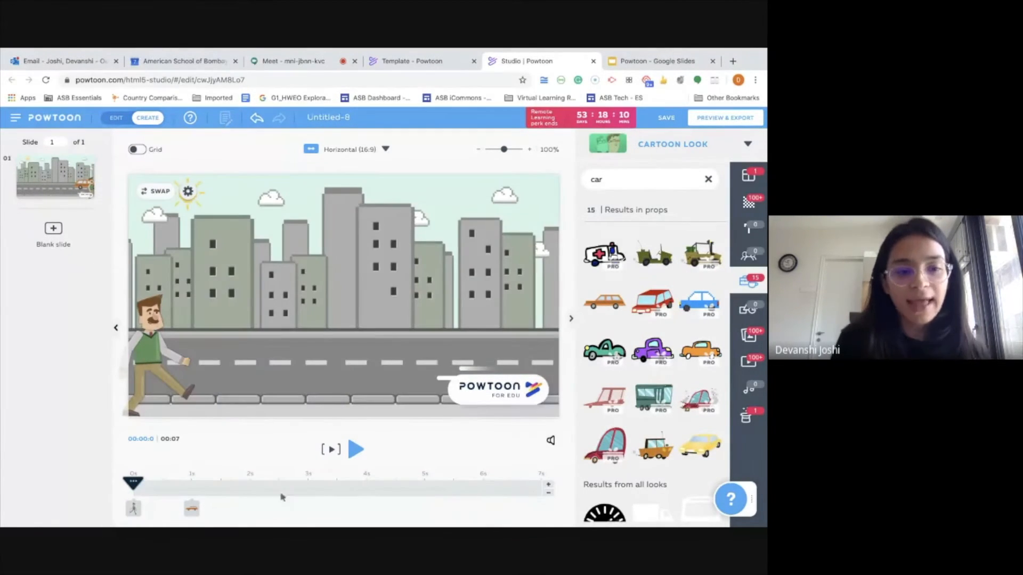
{"action": "left_click", "coordinate": [328, 450]}
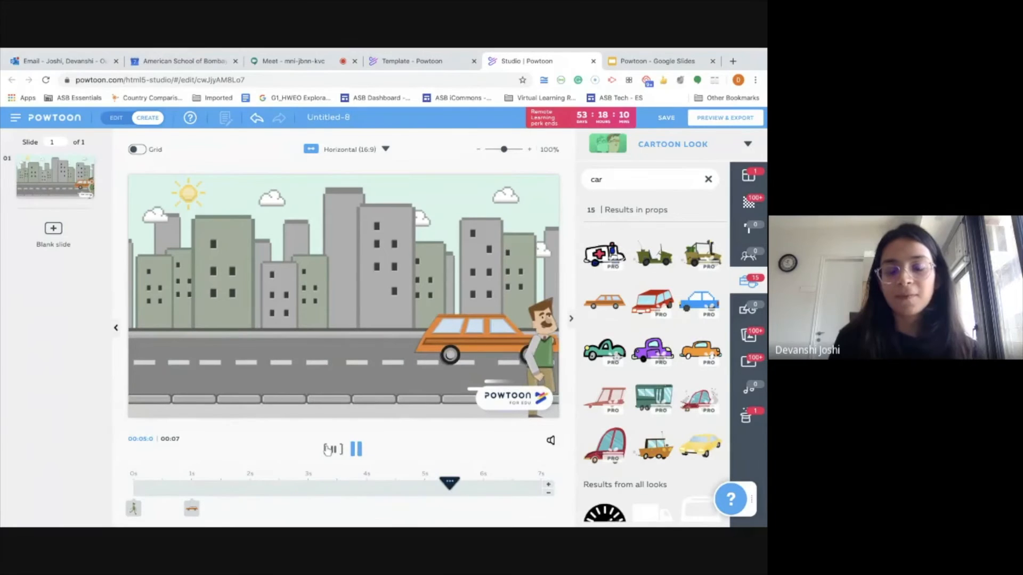
{"action": "left_click", "coordinate": [328, 449]}
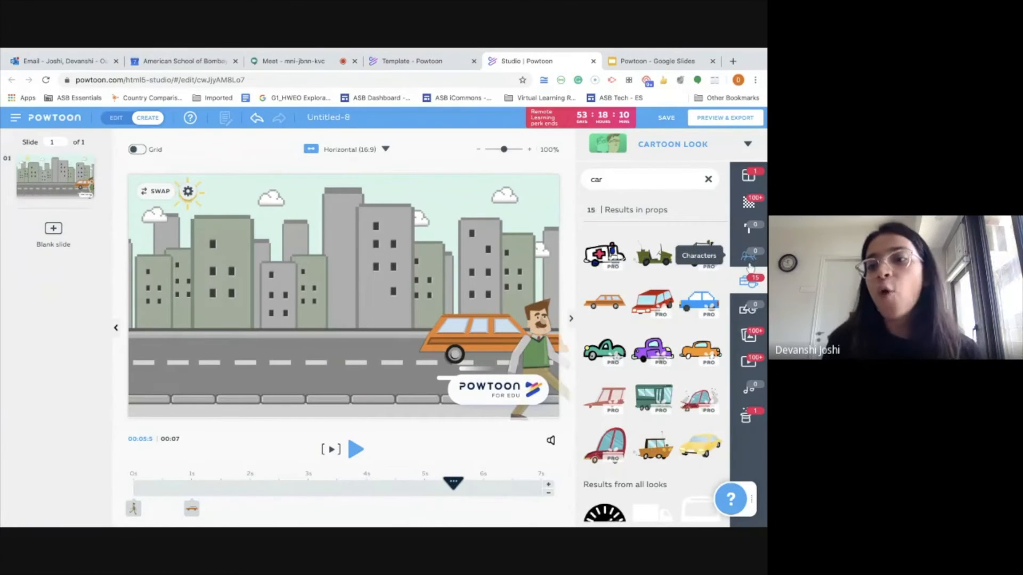
Browse the free sounds and add the soundtrack "Time For Two" to the entire Powtoon.
{"action": "left_click", "coordinate": [709, 181]}
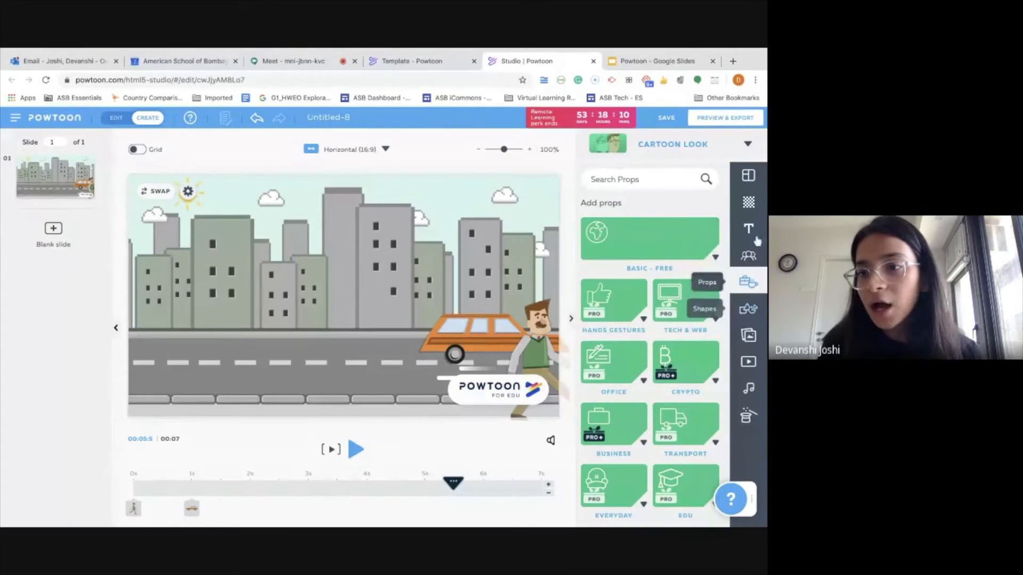
{"action": "left_click", "coordinate": [746, 257]}
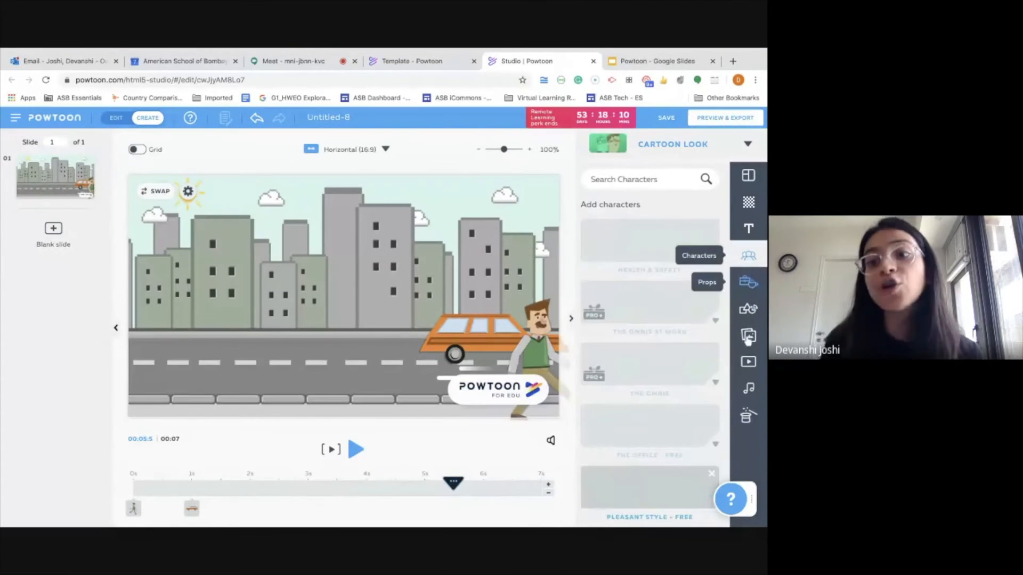
{"action": "left_click", "coordinate": [750, 389]}
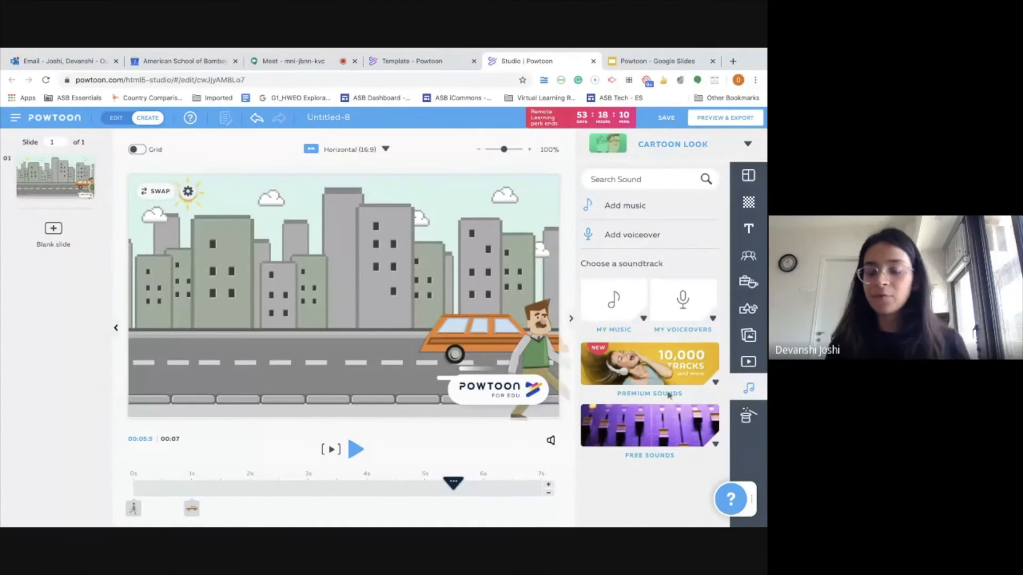
{"action": "left_click", "coordinate": [651, 434]}
{"action": "scroll", "coordinate": [635, 489], "scroll_direction": "down", "scroll_amount": 2}
{"action": "scroll", "coordinate": [635, 489], "scroll_direction": "down", "scroll_amount": 4}
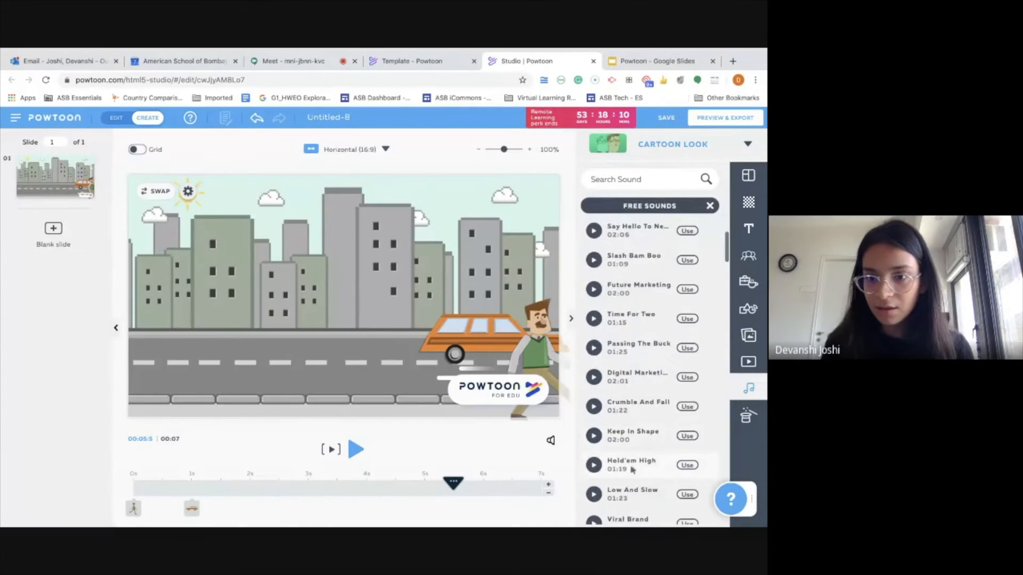
{"action": "left_click", "coordinate": [594, 319]}
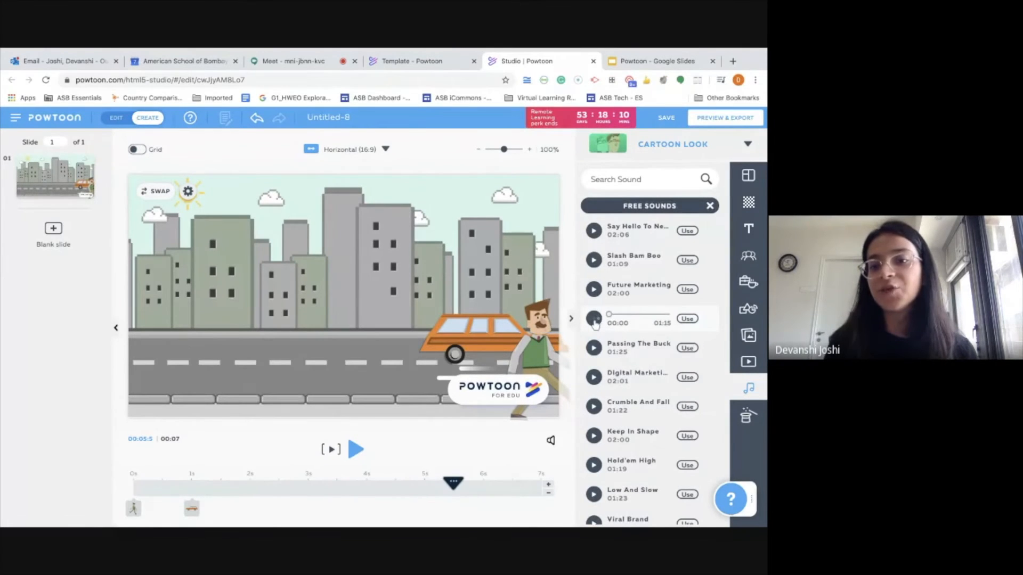
{"action": "left_click", "coordinate": [594, 319]}
{"action": "left_click", "coordinate": [687, 319]}
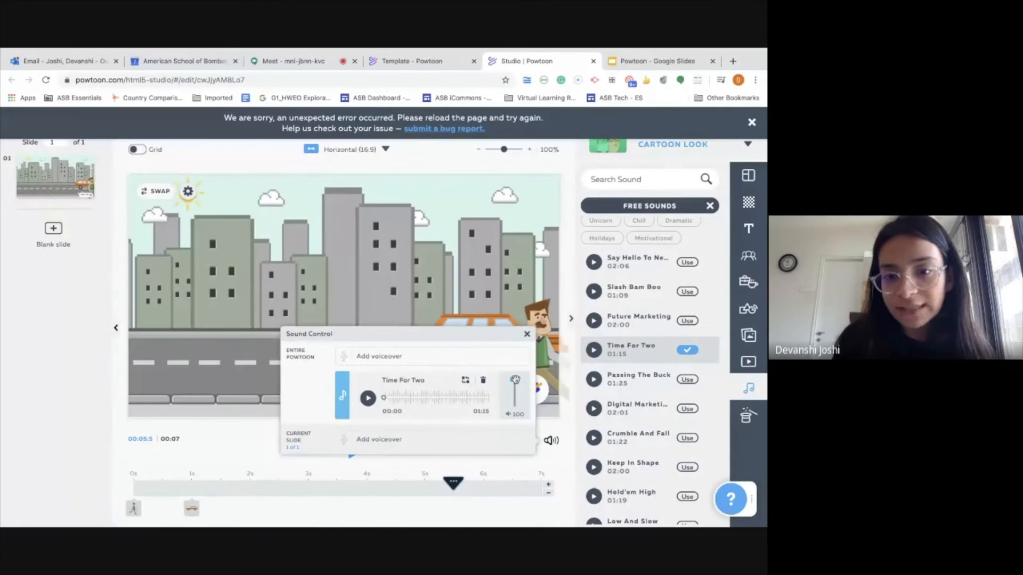
Try lowering the soundtrack volume to 43, restore it to 100 and close the sound controls.
{"action": "mouse_move", "coordinate": [514, 380]}
{"action": "left_mouse_down"}
{"action": "mouse_move", "coordinate": [515, 399]}
{"action": "mouse_move", "coordinate": [513, 379]}
{"action": "left_mouse_up"}
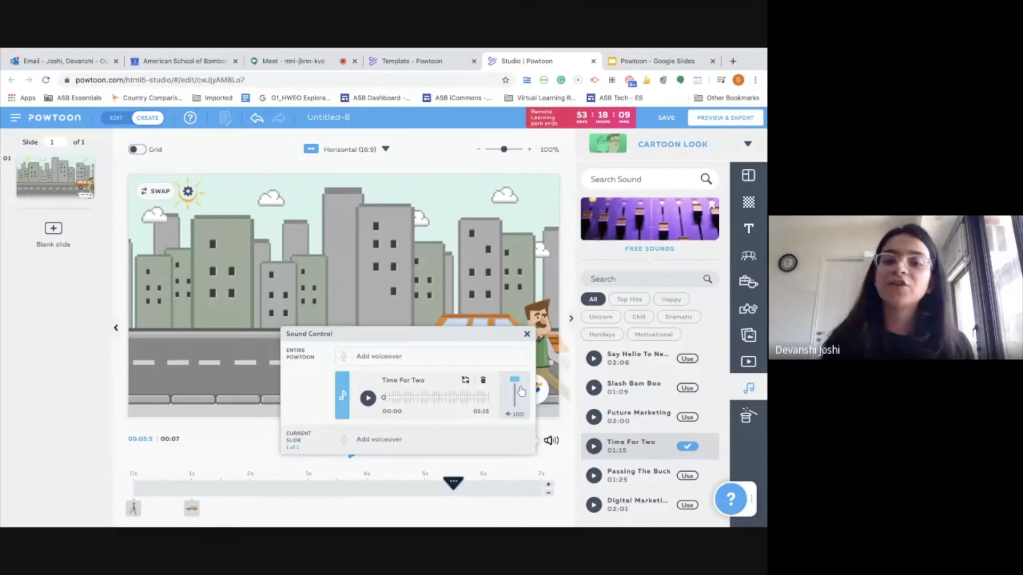
{"action": "left_click_drag", "start_coordinate": [514, 380], "coordinate": [515, 397]}
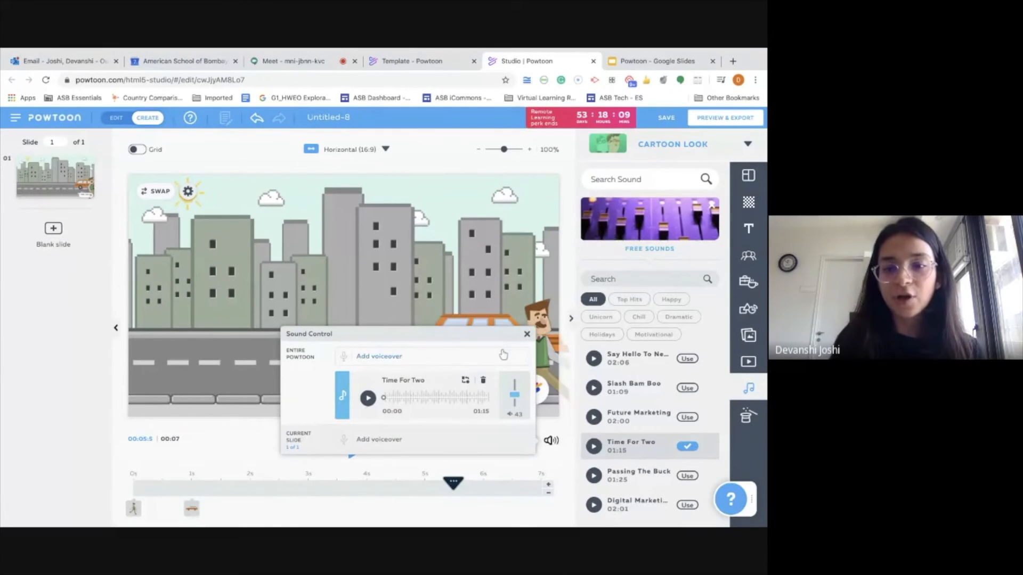
{"action": "left_click_drag", "start_coordinate": [515, 397], "coordinate": [514, 379]}
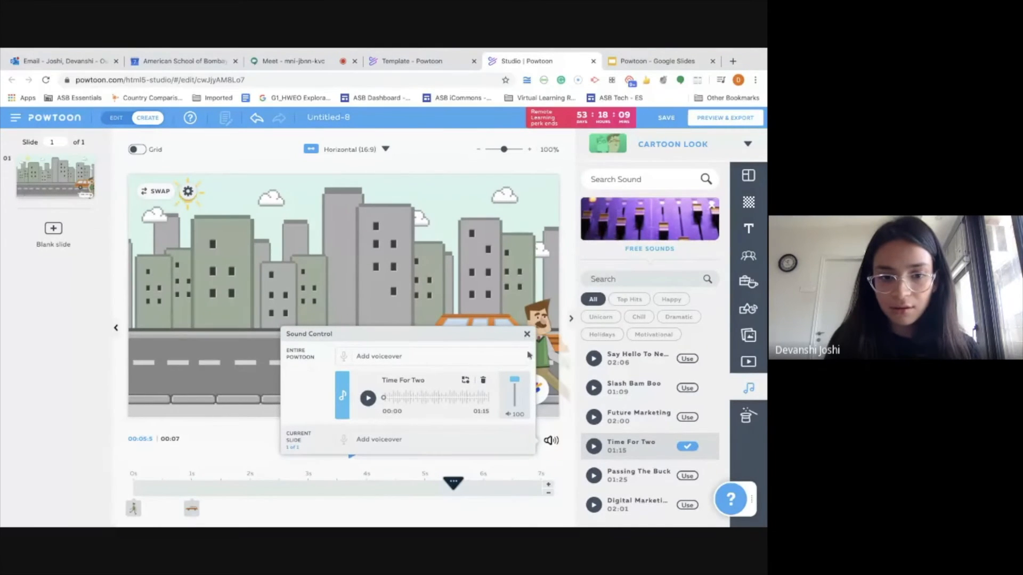
{"action": "left_click", "coordinate": [527, 334]}
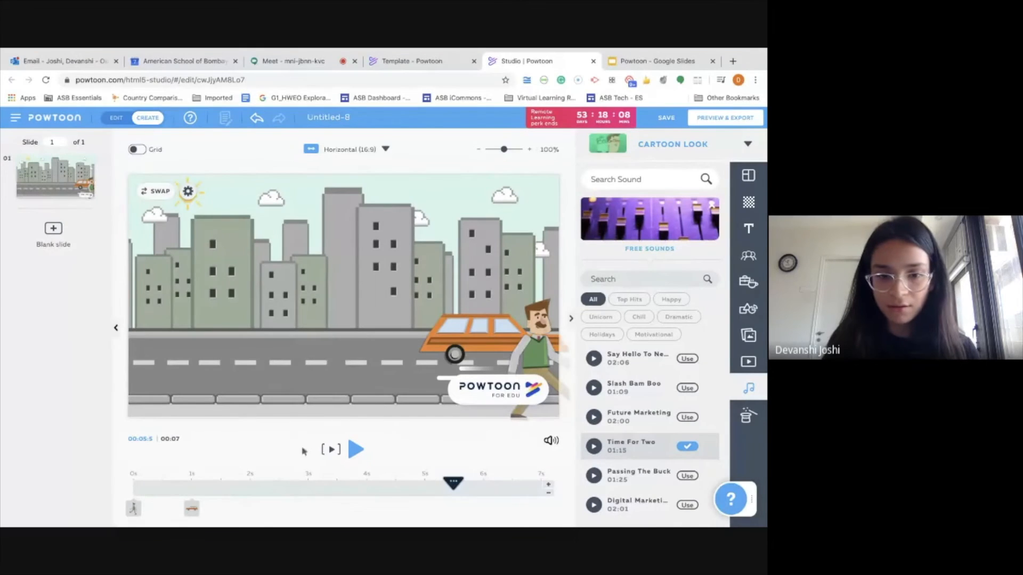
Preview the slide from 0 seconds with the soundtrack playing.
{"action": "left_click_drag", "start_coordinate": [454, 485], "coordinate": [119, 476]}
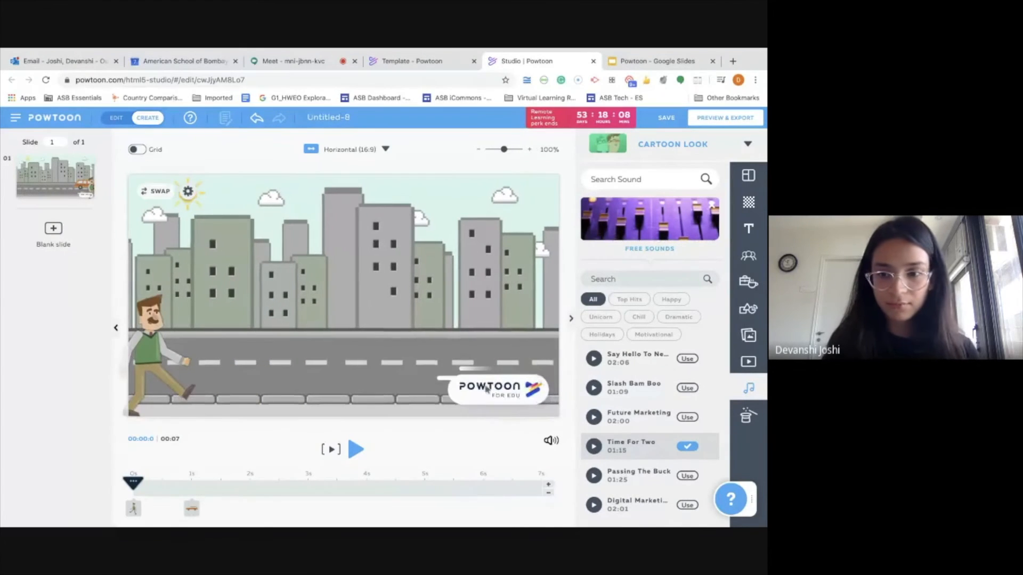
{"action": "left_click", "coordinate": [355, 450]}
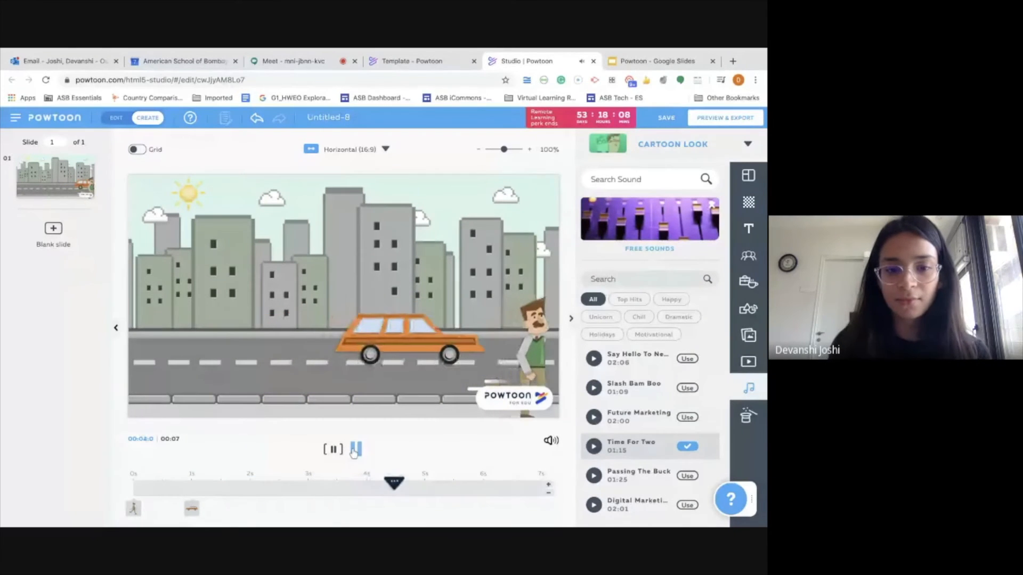
{"action": "left_click", "coordinate": [354, 450]}
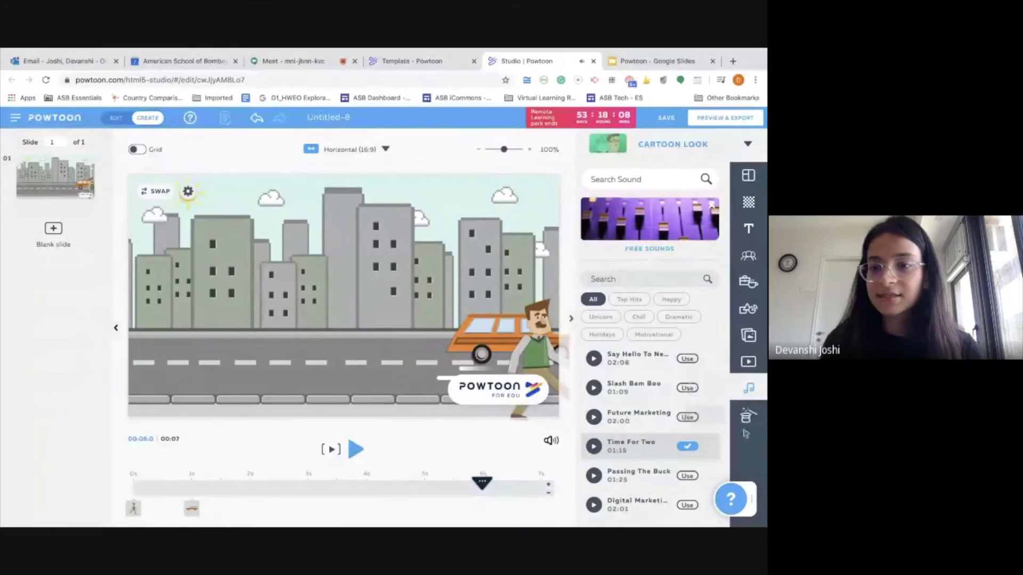
Examine the Video Footage and Premium Videos collections and the image library for media that can be added.
{"action": "left_click", "coordinate": [749, 365]}
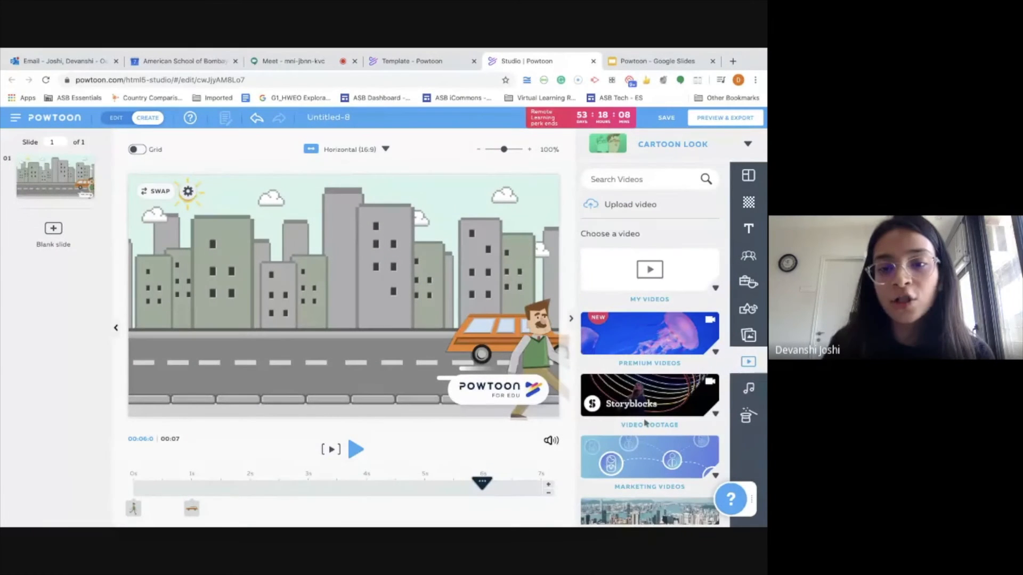
{"action": "scroll", "coordinate": [646, 423], "scroll_direction": "down", "scroll_amount": 1}
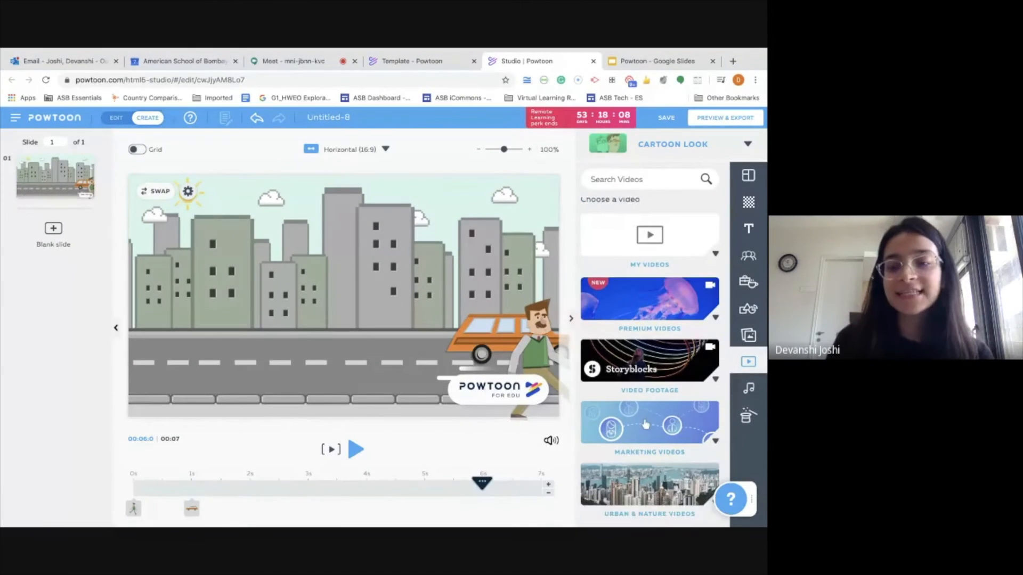
{"action": "left_click", "coordinate": [689, 378]}
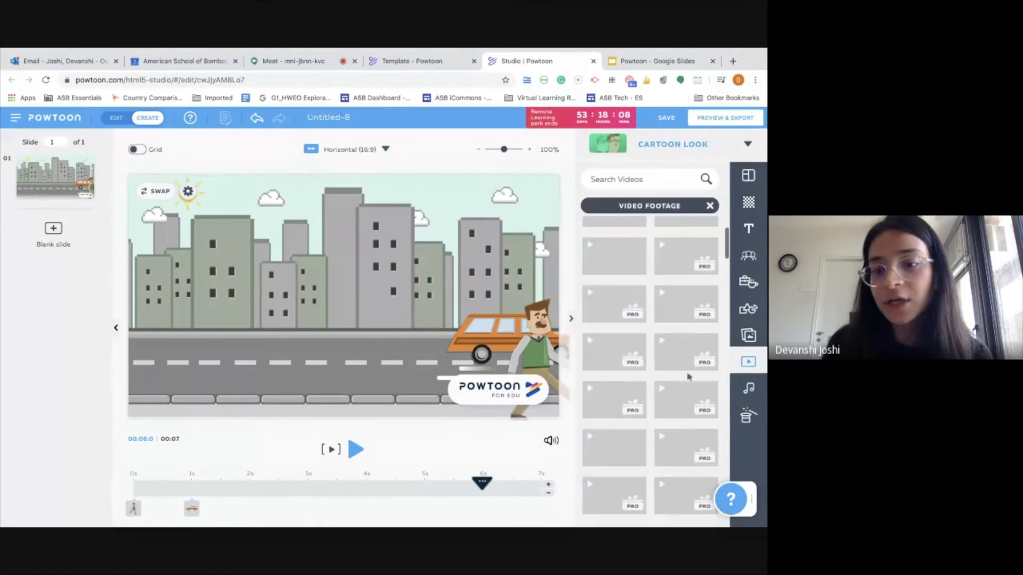
{"action": "scroll", "coordinate": [687, 377], "scroll_direction": "up", "scroll_amount": 6}
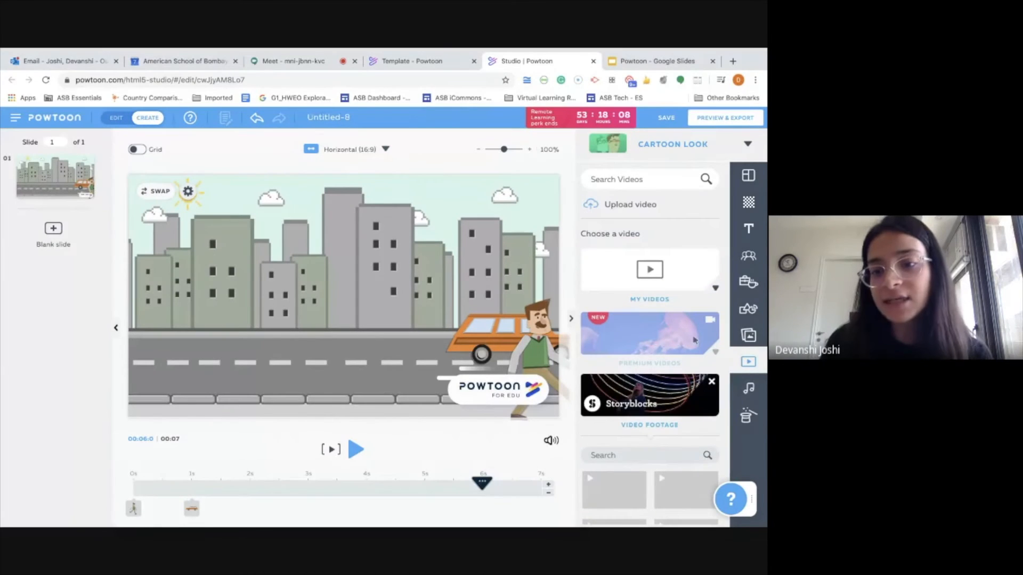
{"action": "left_click", "coordinate": [694, 341]}
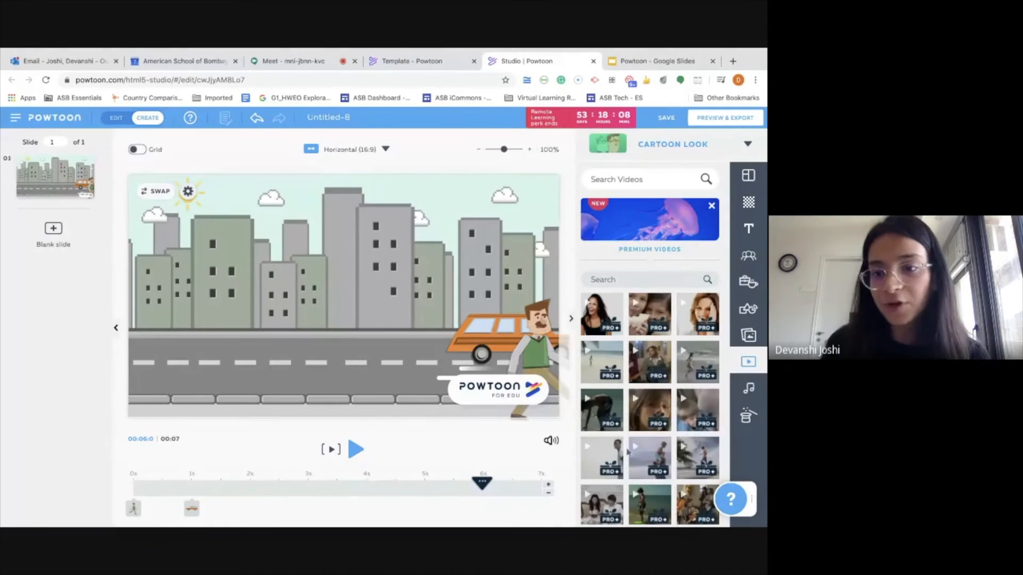
{"action": "scroll", "coordinate": [629, 454], "scroll_direction": "down", "scroll_amount": 7}
{"action": "scroll", "coordinate": [629, 453], "scroll_direction": "up", "scroll_amount": 10}
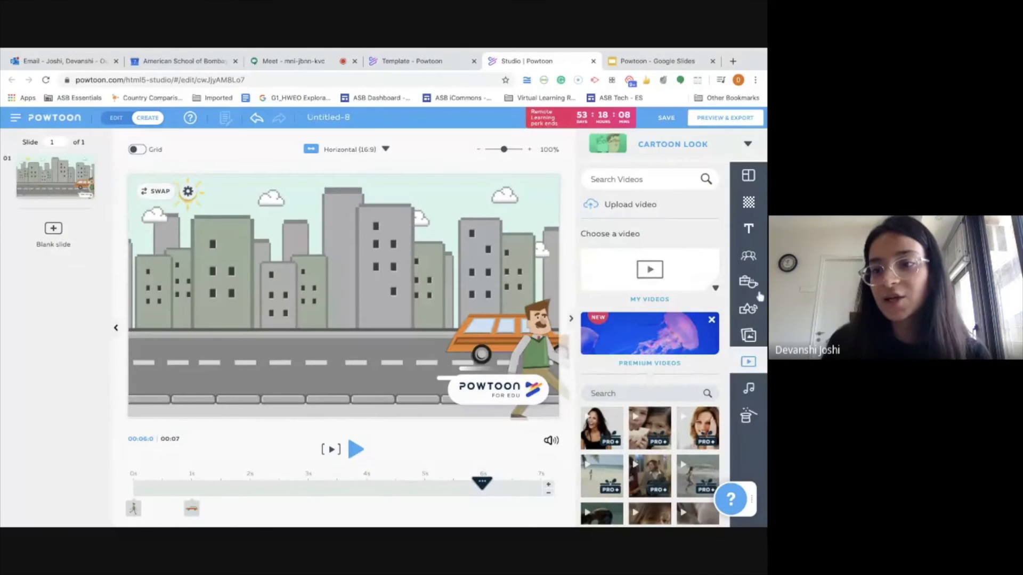
{"action": "left_click", "coordinate": [749, 335]}
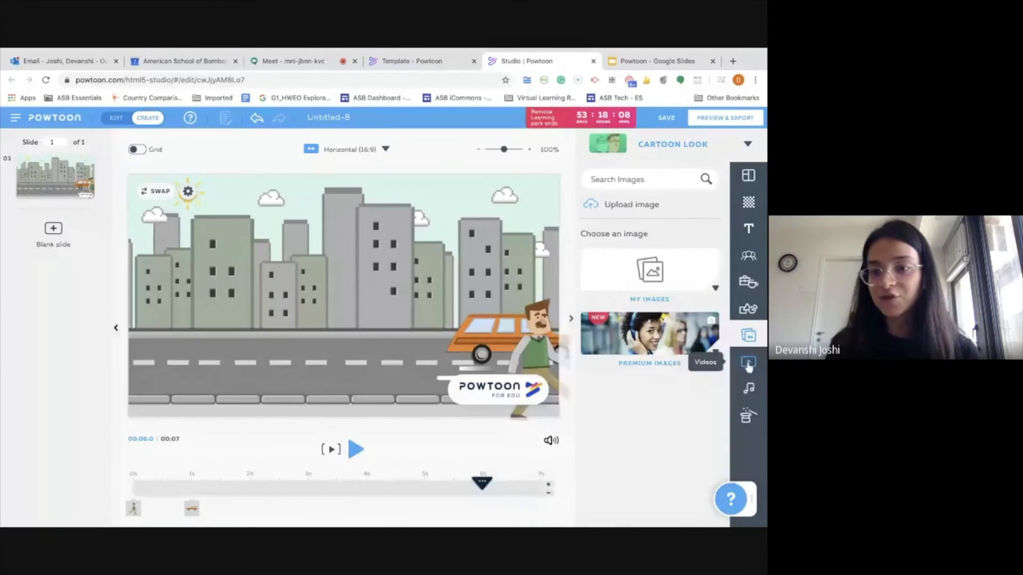
Add a thought bubble from Text Elements at 5 seconds, shrink it and place it over the tall buildings.
{"action": "left_click", "coordinate": [748, 229]}
{"action": "scroll", "coordinate": [635, 361], "scroll_direction": "down", "scroll_amount": 2}
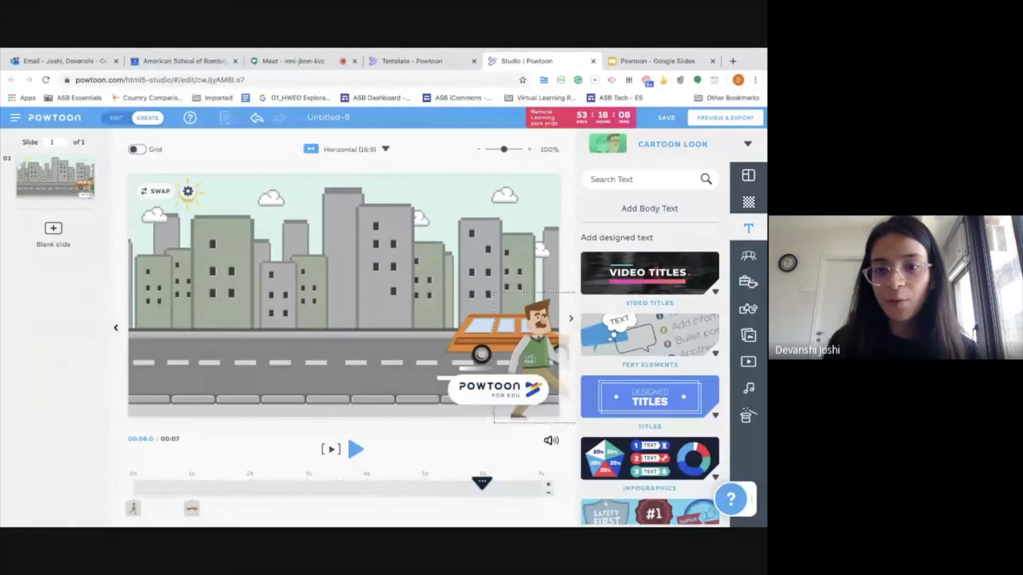
{"action": "left_click", "coordinate": [530, 357]}
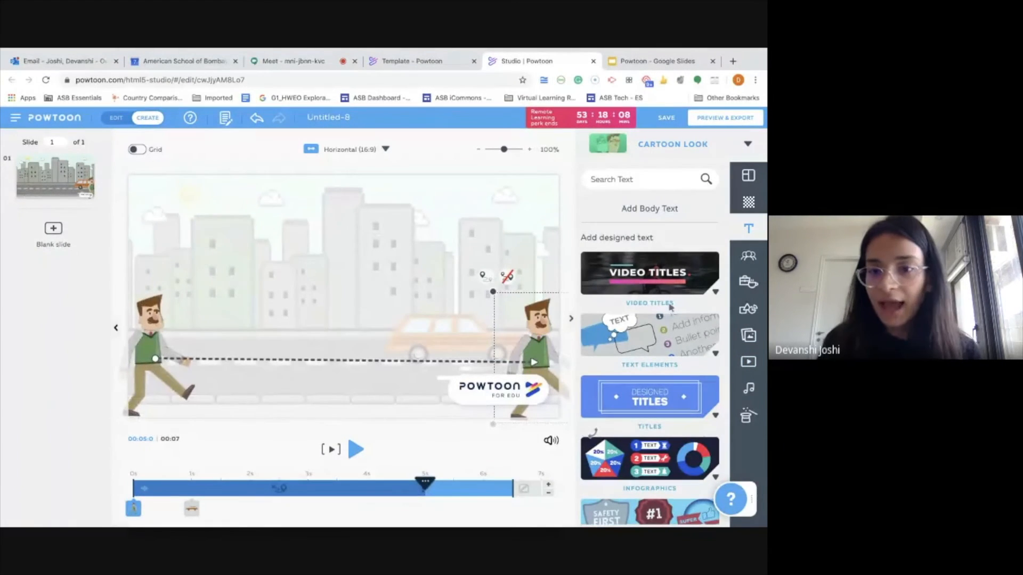
{"action": "left_click", "coordinate": [708, 357]}
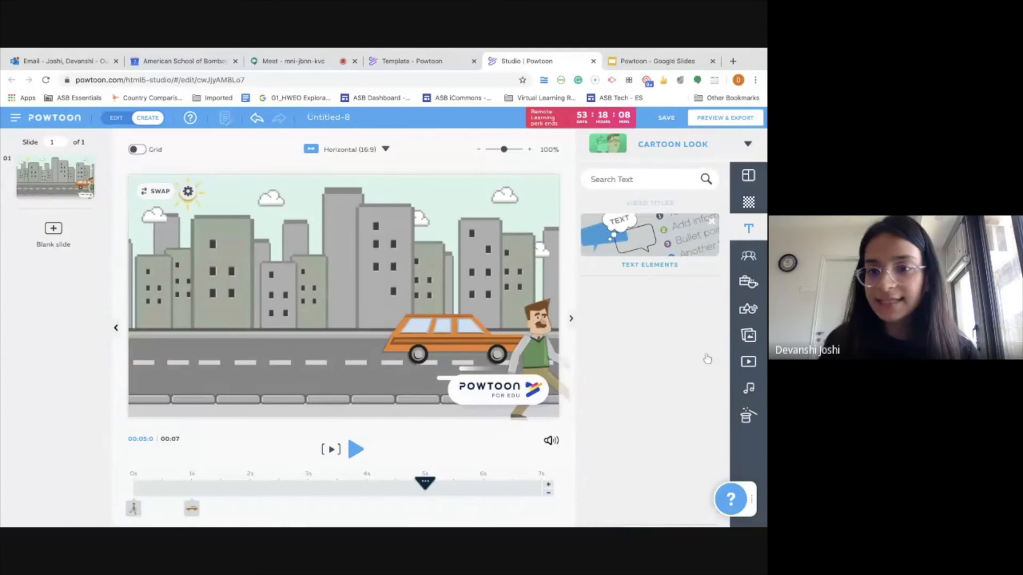
{"action": "left_click", "coordinate": [693, 309]}
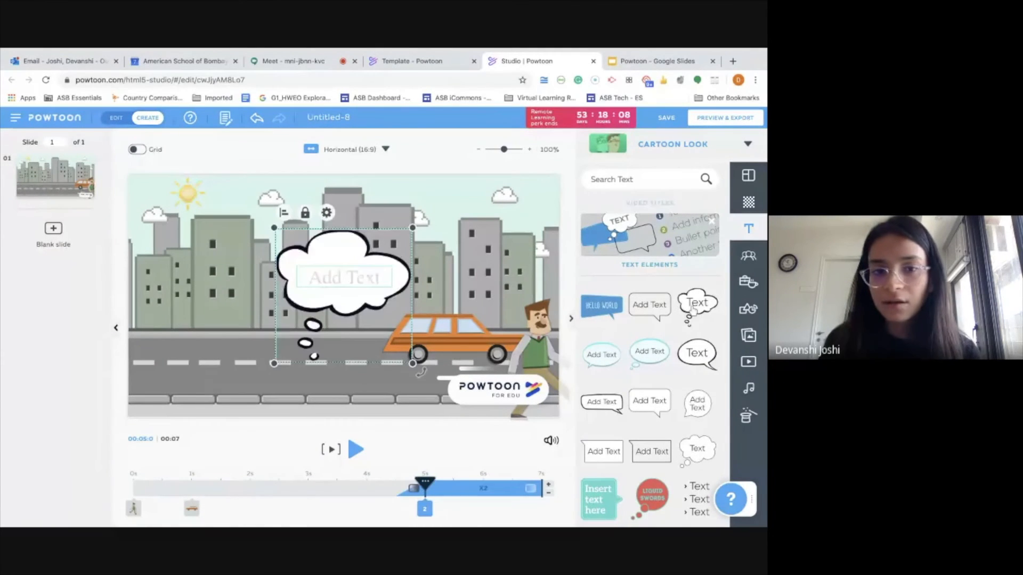
{"action": "left_click_drag", "start_coordinate": [411, 362], "coordinate": [334, 286]}
{"action": "left_click_drag", "start_coordinate": [299, 247], "coordinate": [347, 239]}
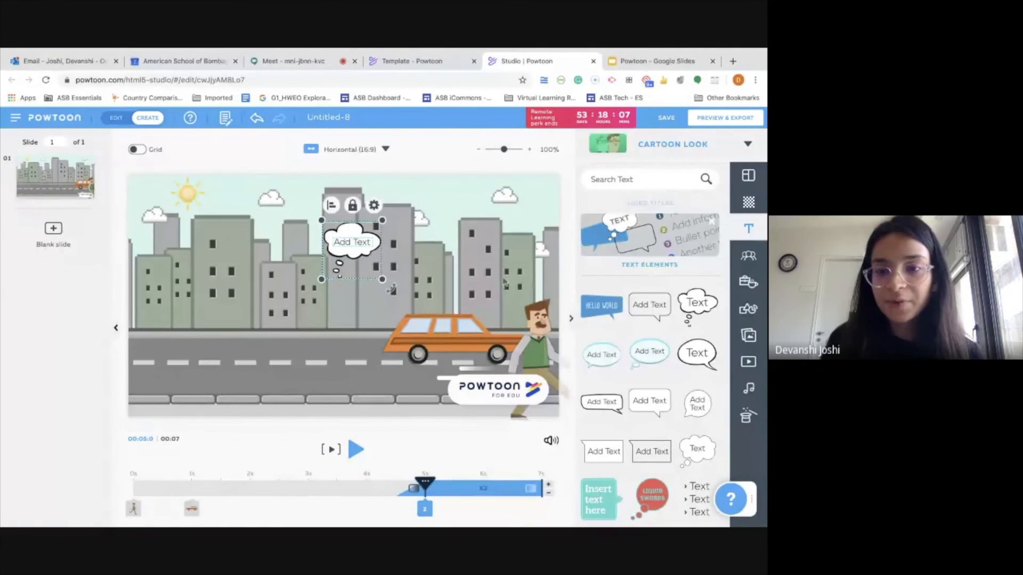
{"action": "left_click", "coordinate": [505, 282]}
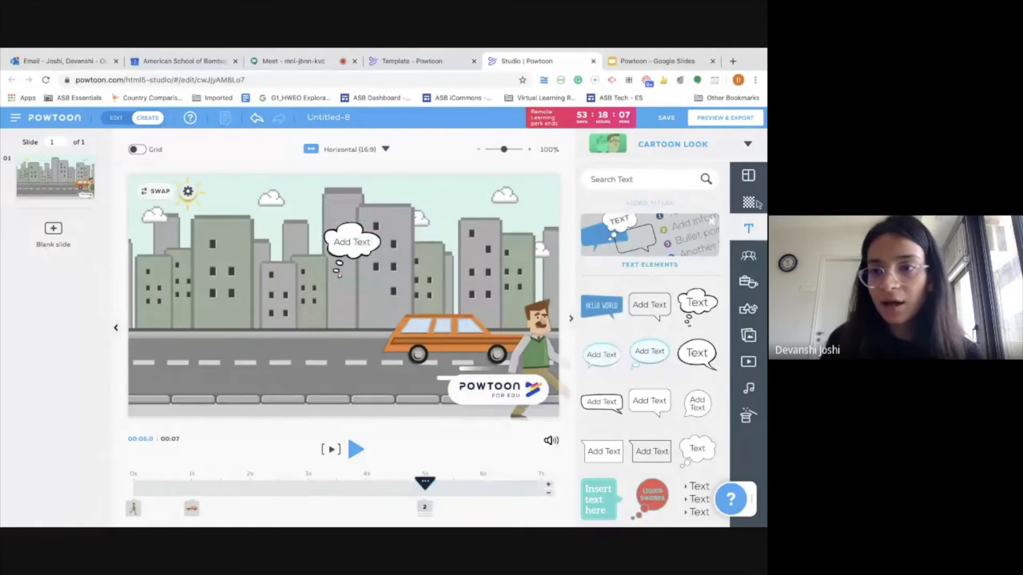
Add a dark-suited character from The Omnis at Work collection to the middle of the street.
{"action": "left_click", "coordinate": [749, 257]}
{"action": "left_click", "coordinate": [642, 320]}
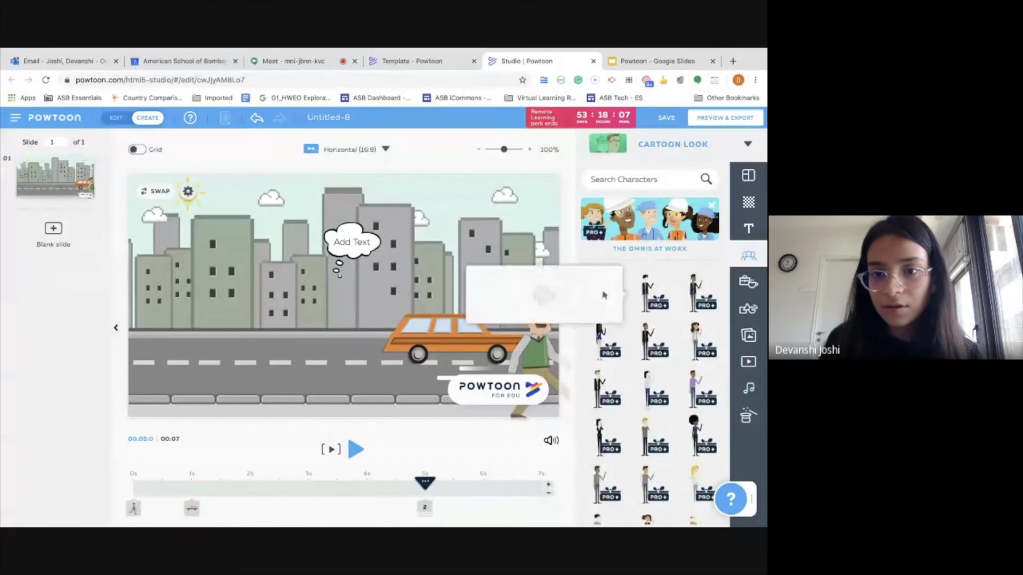
{"action": "left_click", "coordinate": [605, 294]}
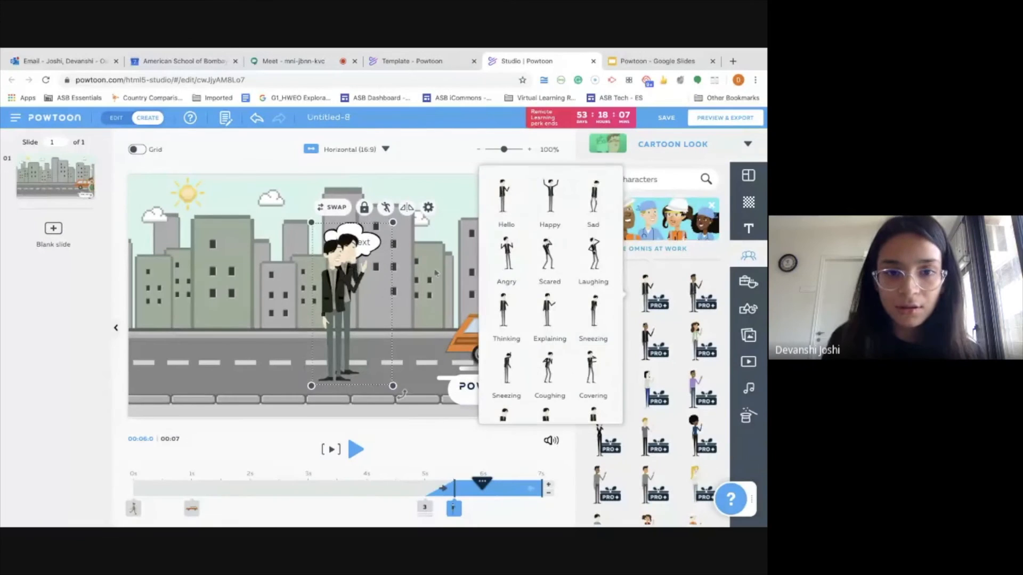
Delete one of the two overlapping suited characters in the middle of the street.
{"action": "left_click", "coordinate": [351, 273]}
{"action": "left_click", "coordinate": [353, 279]}
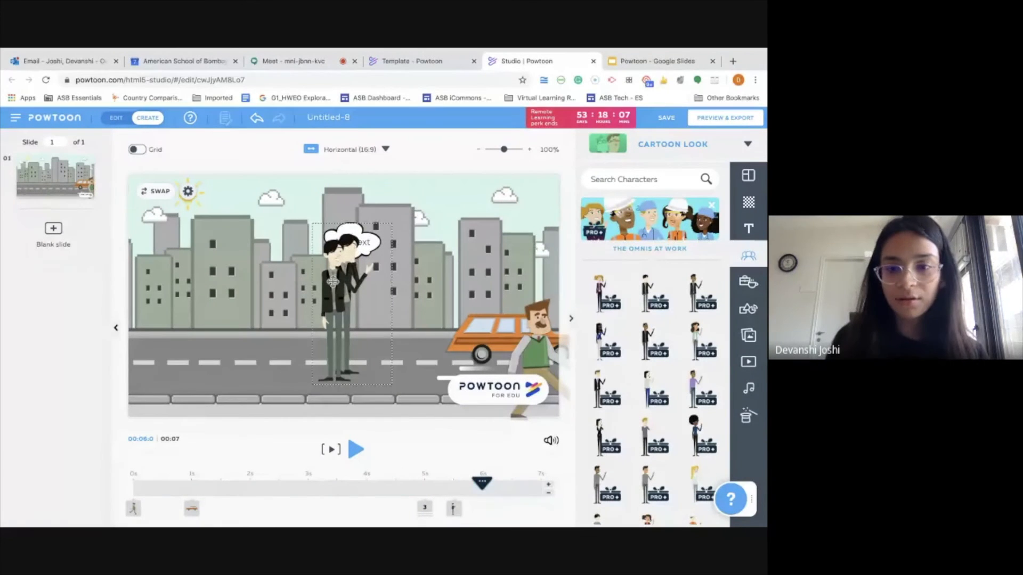
{"action": "left_click", "coordinate": [332, 283]}
{"action": "key", "text": "Delete"}
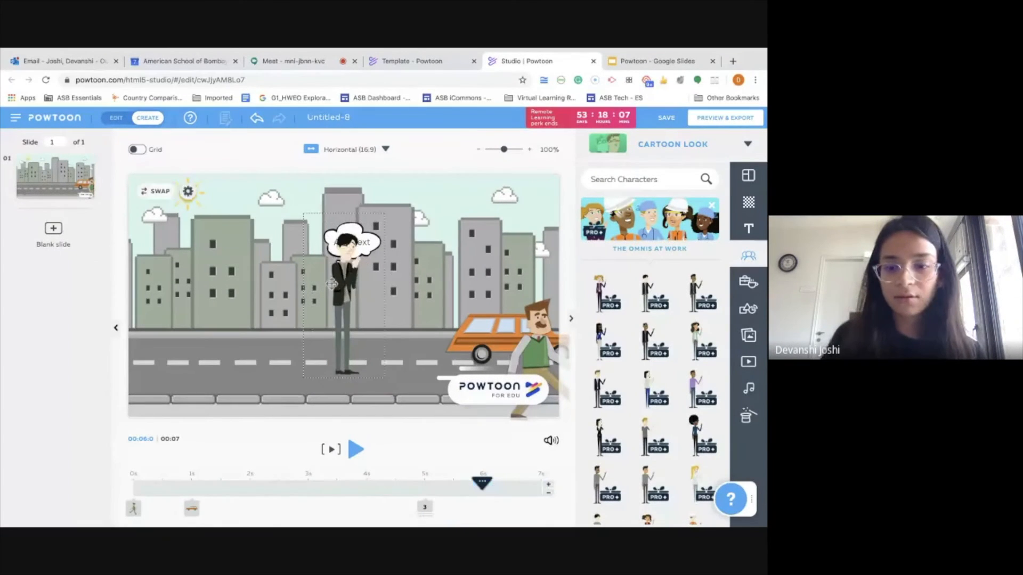
Move the dark-suited character away from the thought bubble towards the sun side of the street and shrink it slightly.
{"action": "left_click", "coordinate": [334, 283]}
{"action": "left_click_drag", "start_coordinate": [341, 283], "coordinate": [278, 284]}
{"action": "left_click_drag", "start_coordinate": [314, 228], "coordinate": [310, 237]}
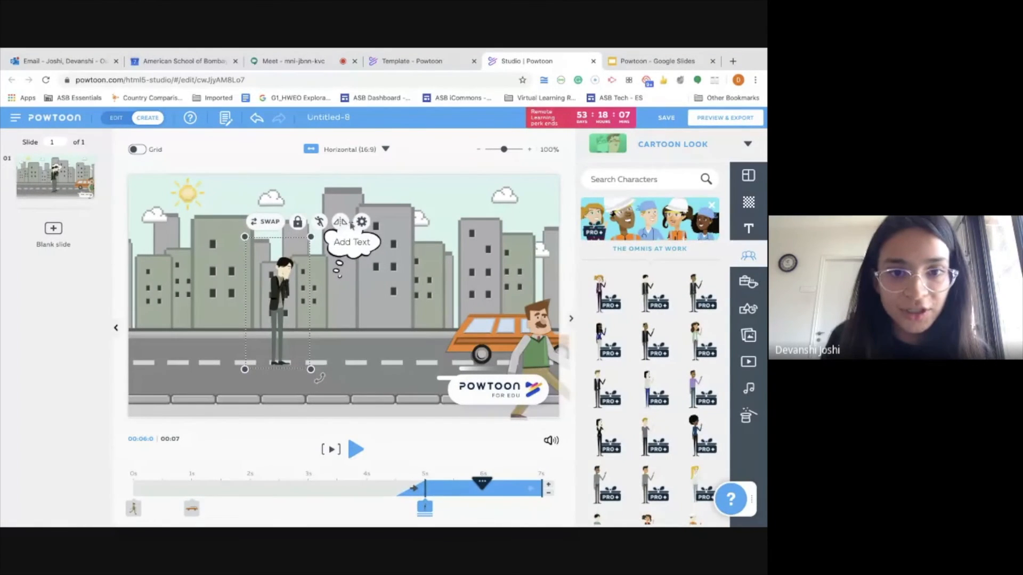
Change the dark-suited character's pose to Hello.
{"action": "left_click", "coordinate": [361, 222]}
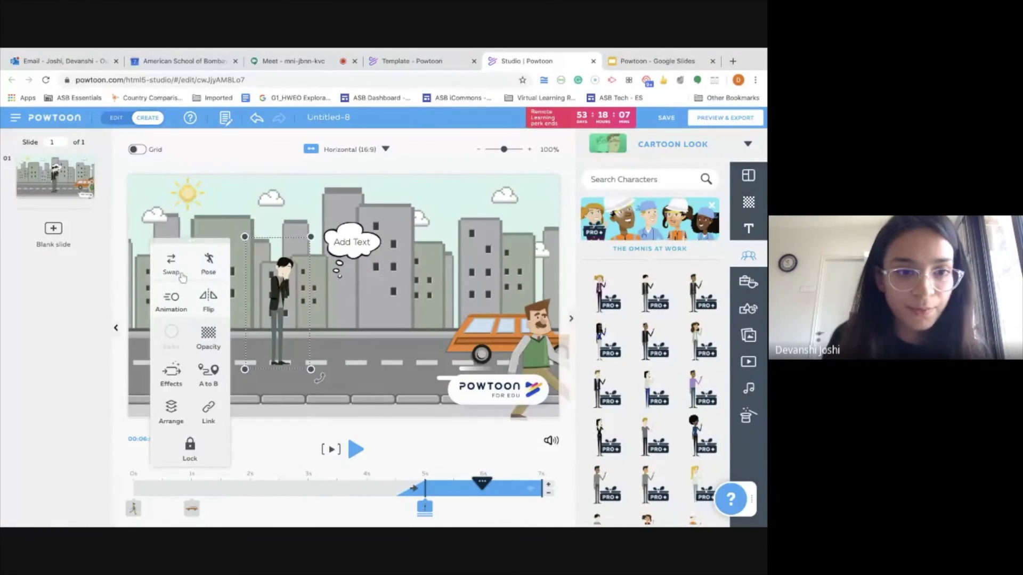
{"action": "left_click", "coordinate": [208, 268]}
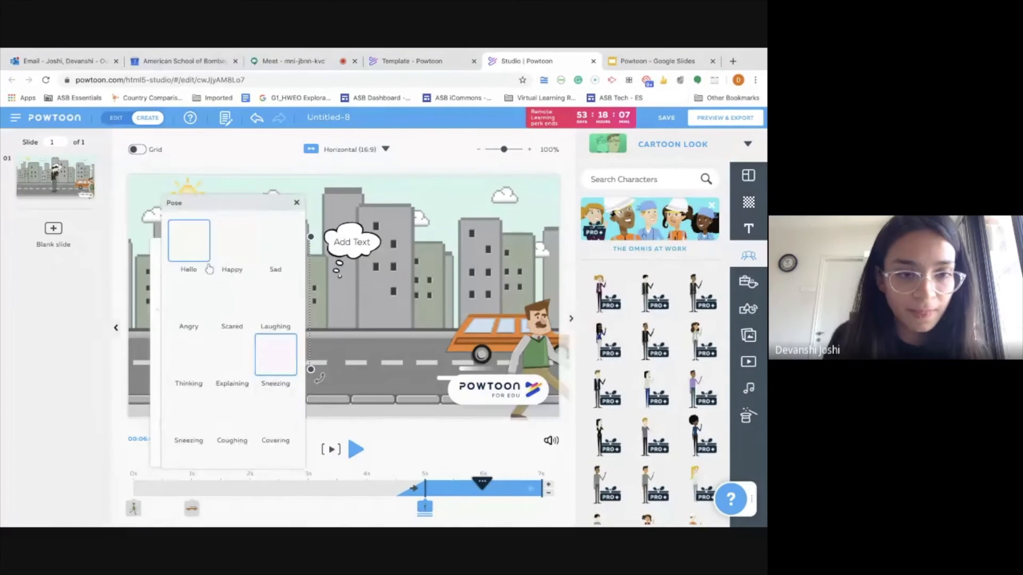
{"action": "left_click", "coordinate": [177, 248]}
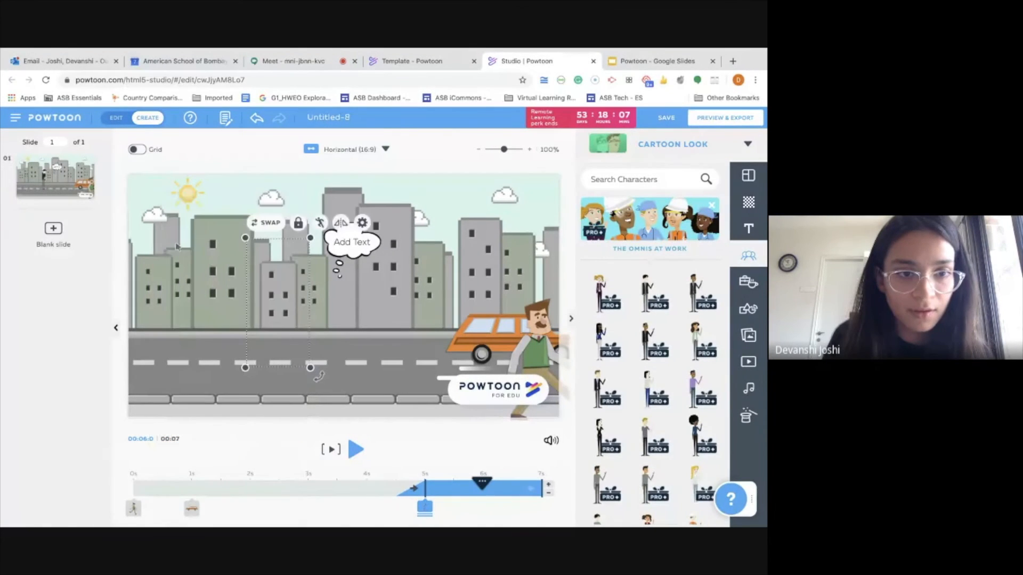
Move the suited character up to the road's far edge and place the thought bubble with its text above his head.
{"action": "left_click_drag", "start_coordinate": [294, 224], "coordinate": [258, 216]}
{"action": "left_click", "coordinate": [346, 234]}
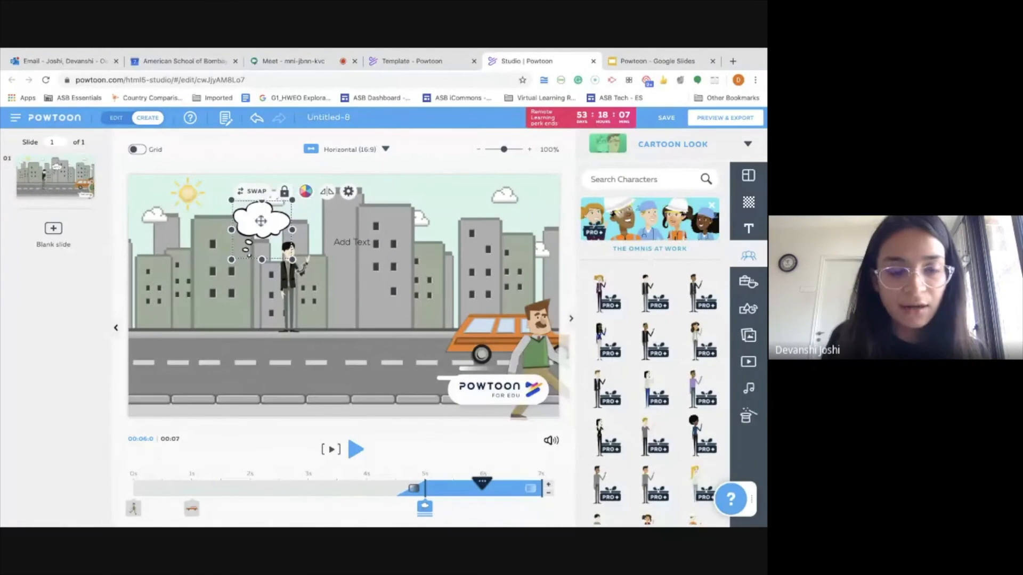
{"action": "right_click", "coordinate": [260, 221]}
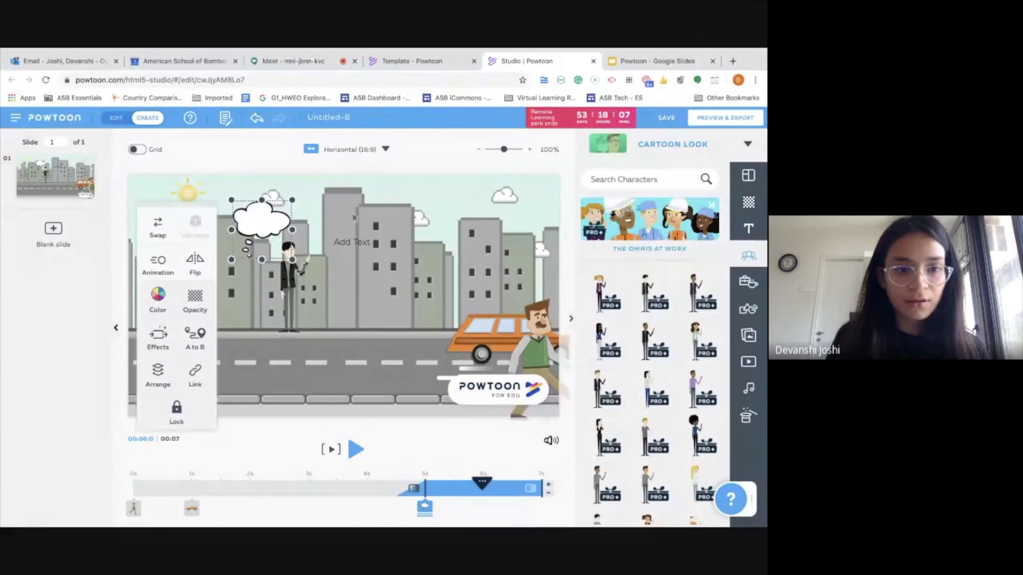
{"action": "left_click", "coordinate": [300, 293]}
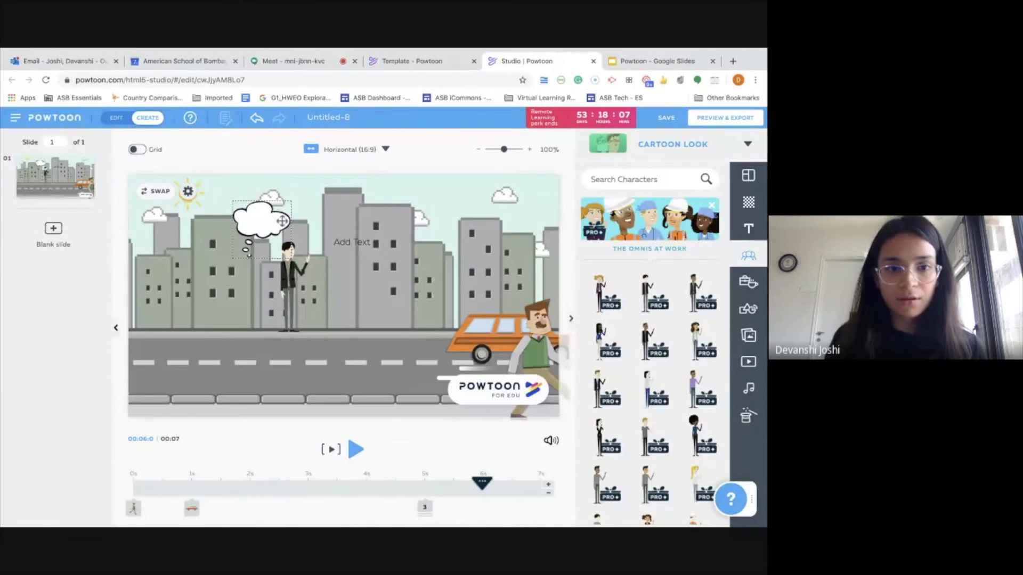
{"action": "left_click_drag", "start_coordinate": [367, 251], "coordinate": [265, 221]}
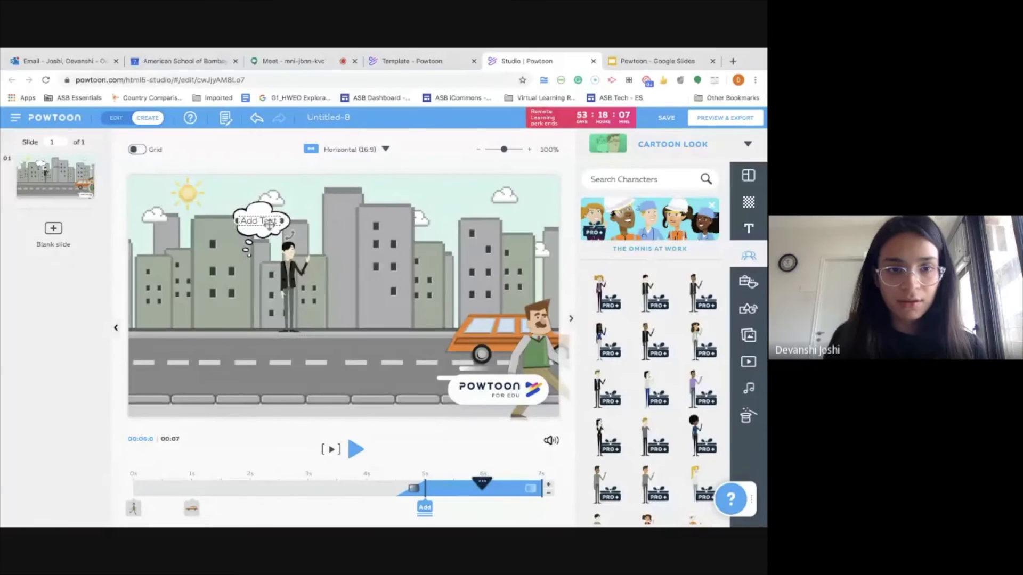
Replace the placeholder text in the thought bubble with "Hello".
{"action": "double_click", "coordinate": [264, 221]}
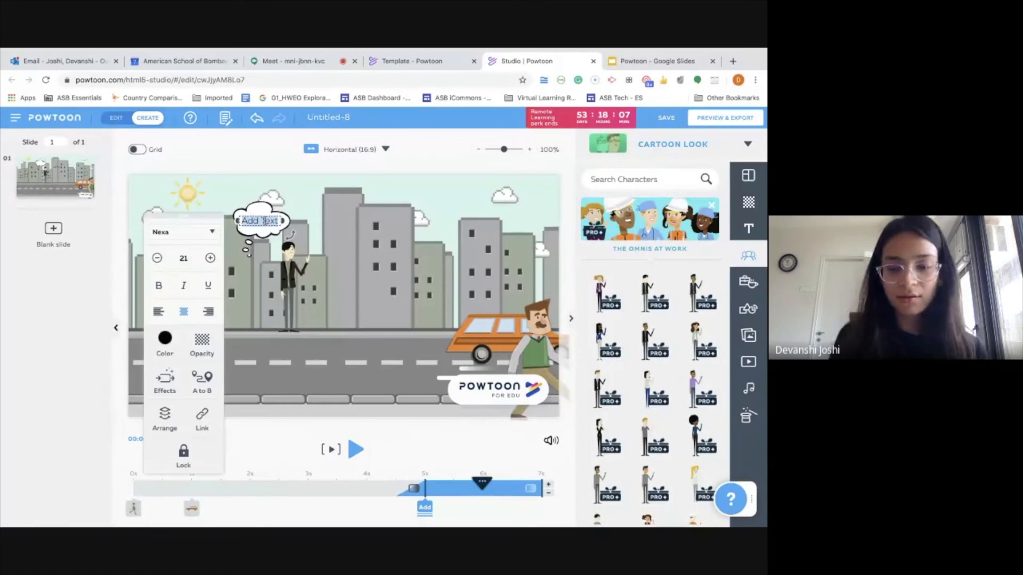
{"action": "type", "text": "Hello"}
{"action": "left_click", "coordinate": [355, 240]}
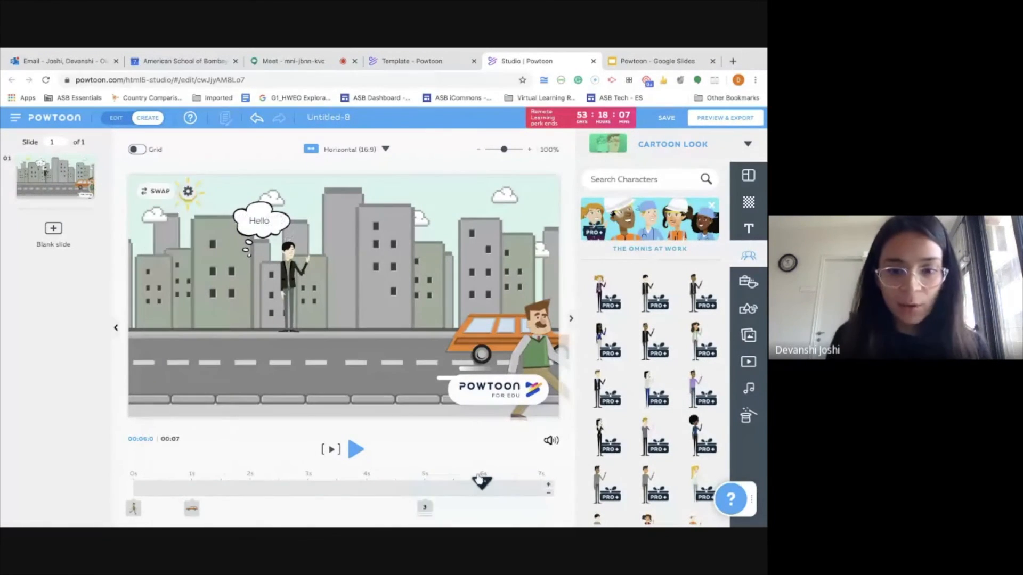
Check the objects grouped at 5 seconds, rewind the slide to 0 seconds and play it through.
{"action": "mouse_move", "coordinate": [426, 511]}
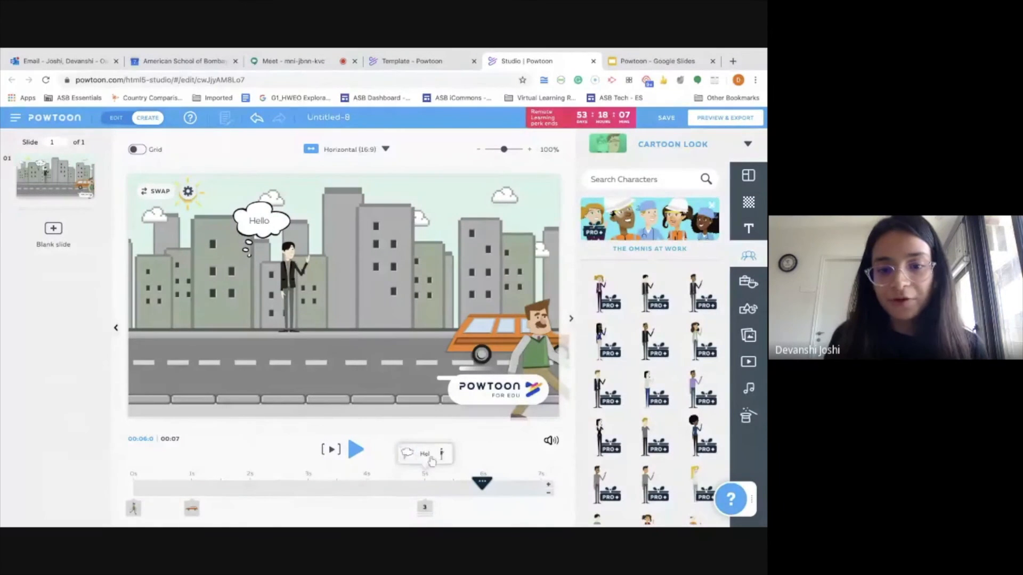
{"action": "left_click_drag", "start_coordinate": [482, 482], "coordinate": [89, 483]}
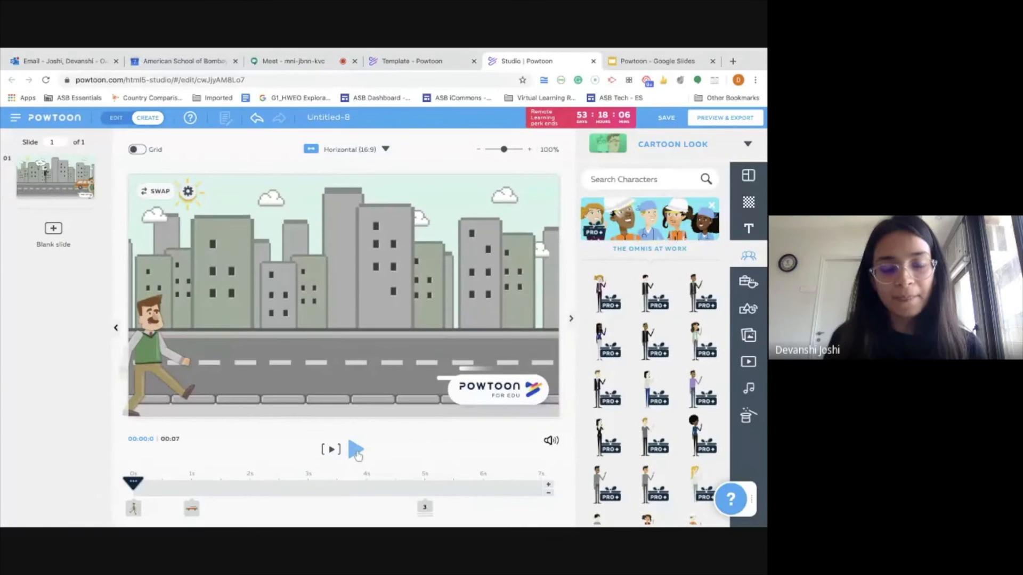
{"action": "left_click", "coordinate": [356, 451]}
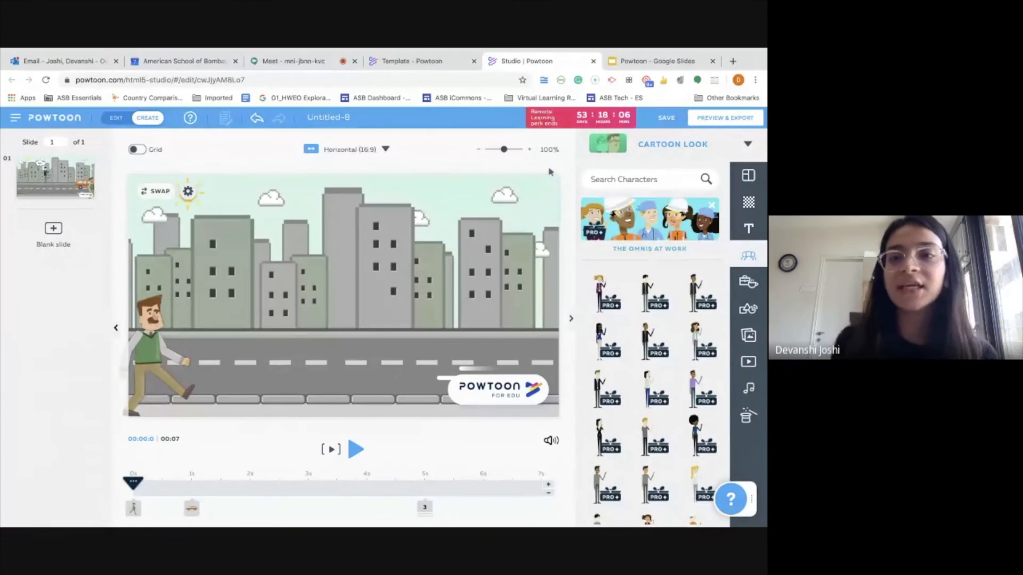
Open the Powtoon workspace and find Untitled-8 in the My Powtoons list.
{"action": "left_click", "coordinate": [752, 122]}
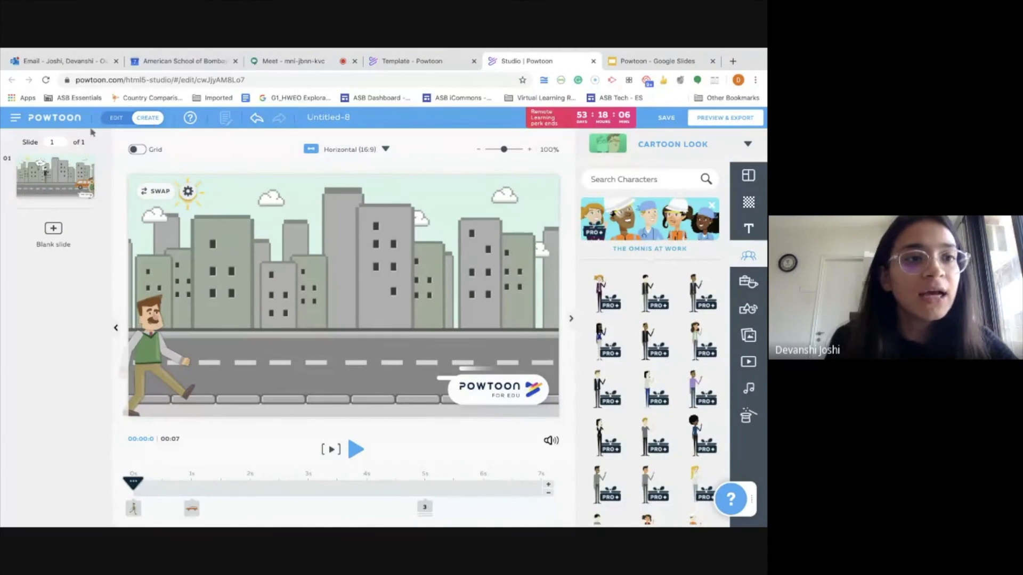
{"action": "left_click", "coordinate": [16, 121]}
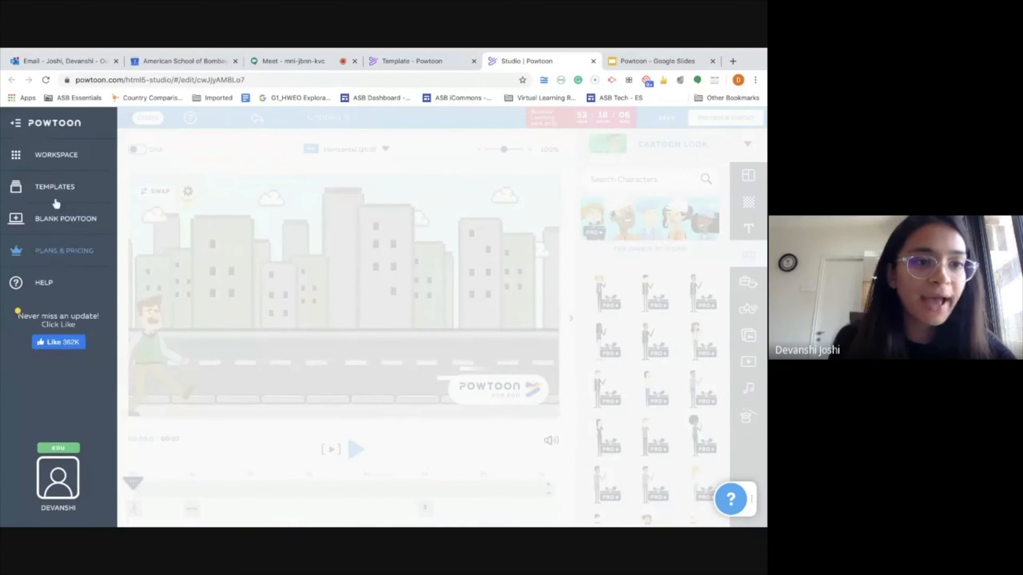
{"action": "left_click", "coordinate": [58, 155]}
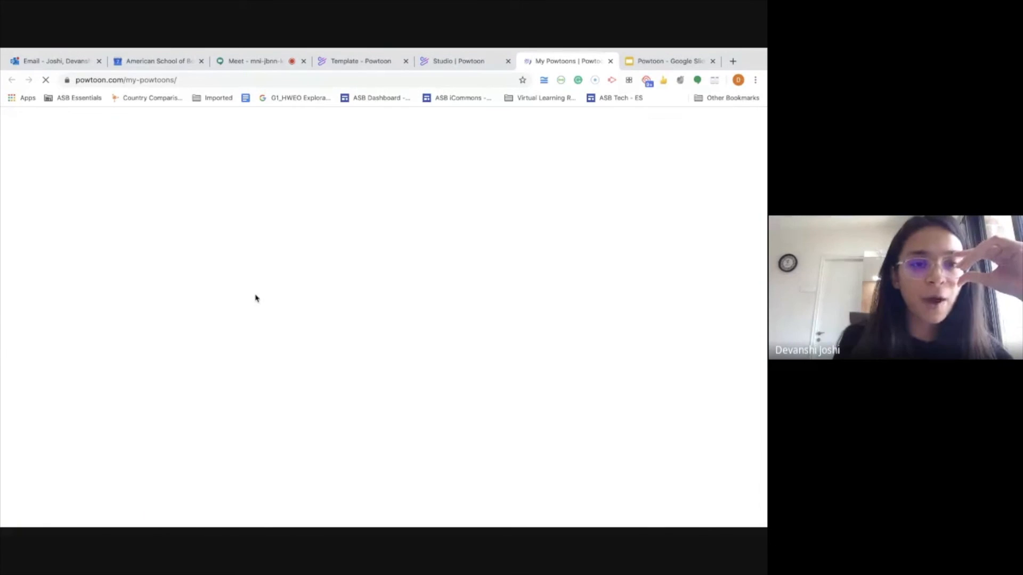
{"action": "scroll", "coordinate": [304, 384], "scroll_direction": "down", "scroll_amount": 3}
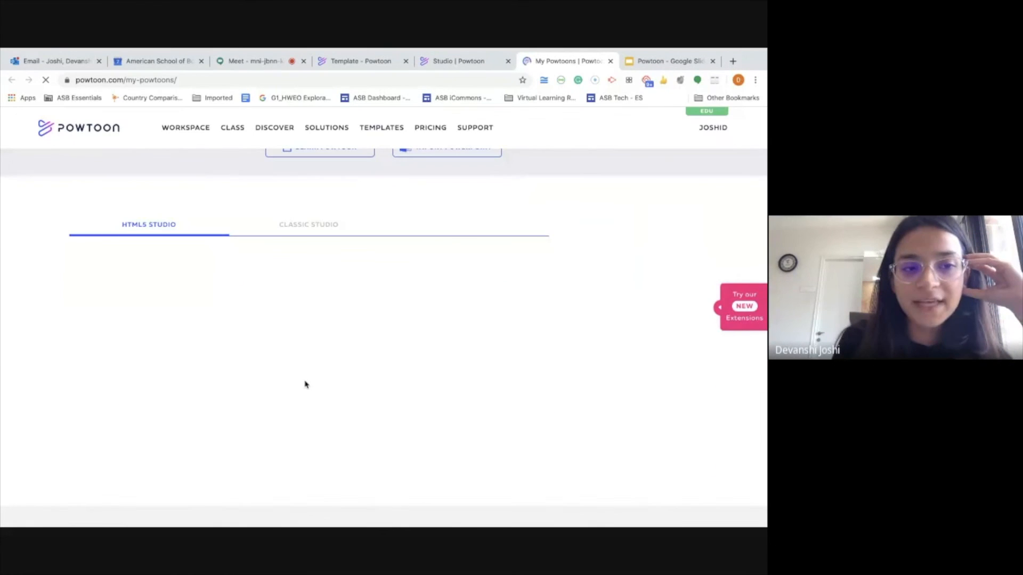
{"action": "scroll", "coordinate": [304, 385], "scroll_direction": "down", "scroll_amount": 2}
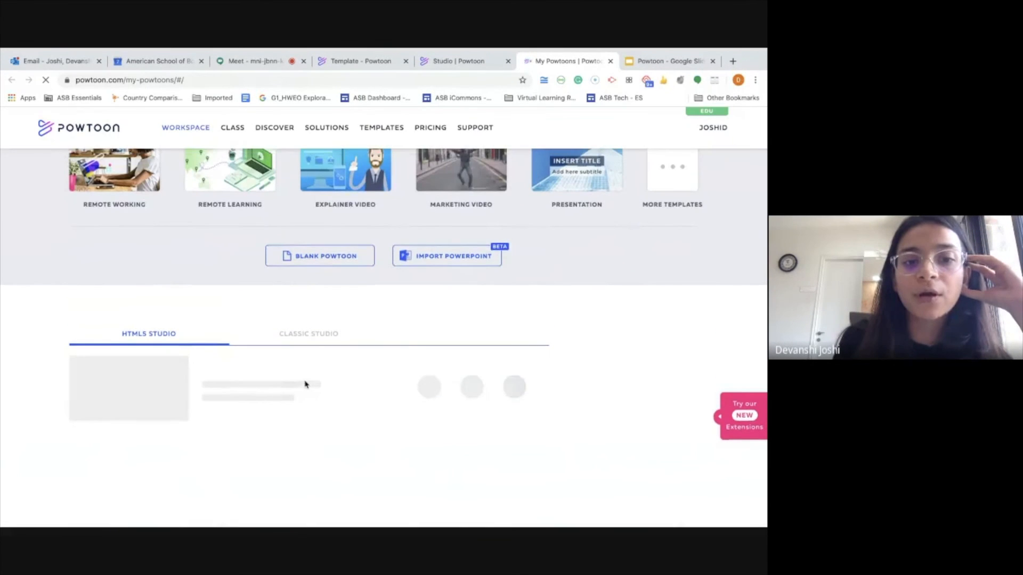
{"action": "scroll", "coordinate": [305, 384], "scroll_direction": "down", "scroll_amount": 2}
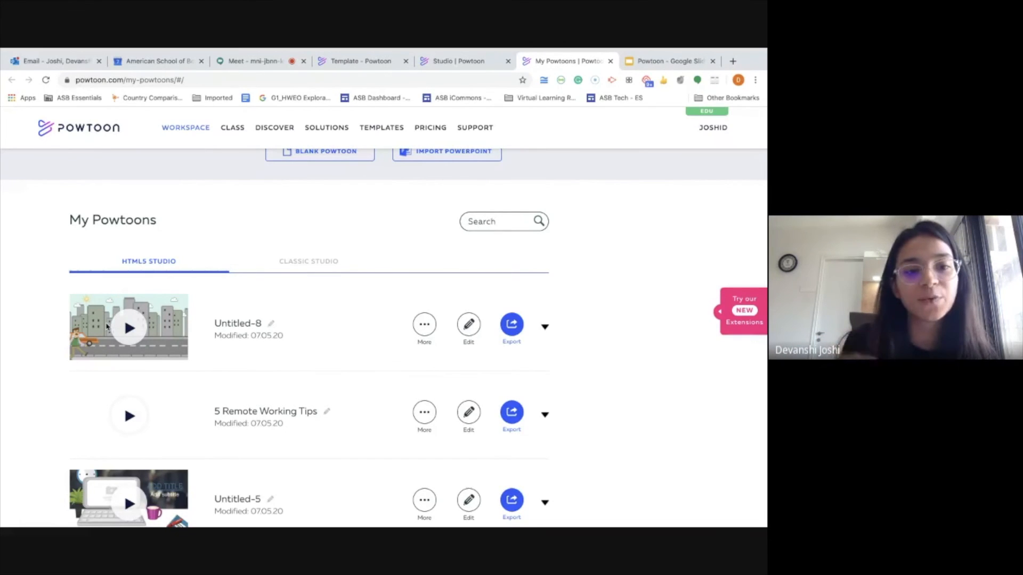
Export Untitled-8 to a Powtoon player page titled "VL" in the Education category, unlisted, with branding shown and HD Quality 720p.
{"action": "left_click", "coordinate": [512, 332]}
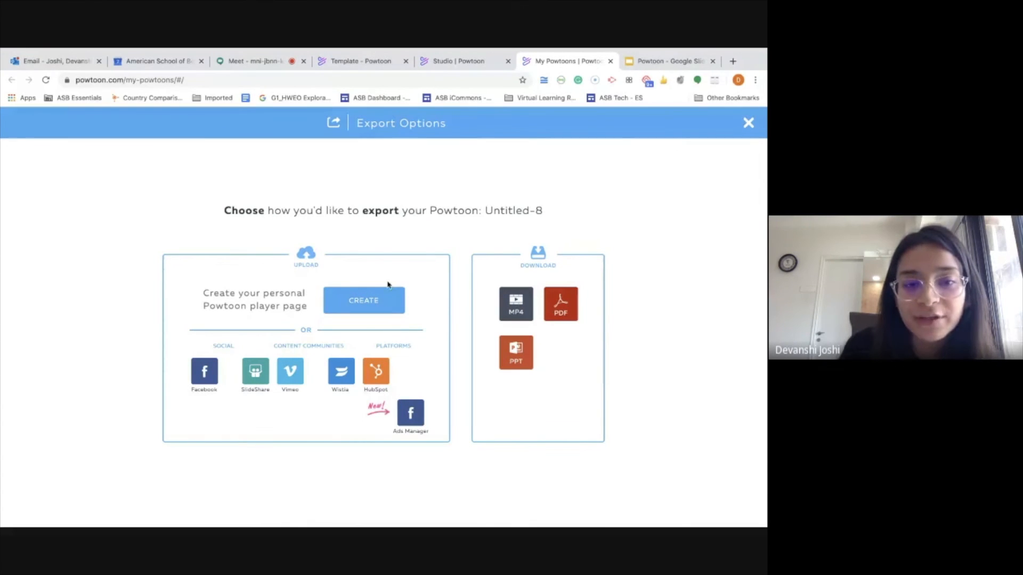
{"action": "left_click", "coordinate": [361, 311]}
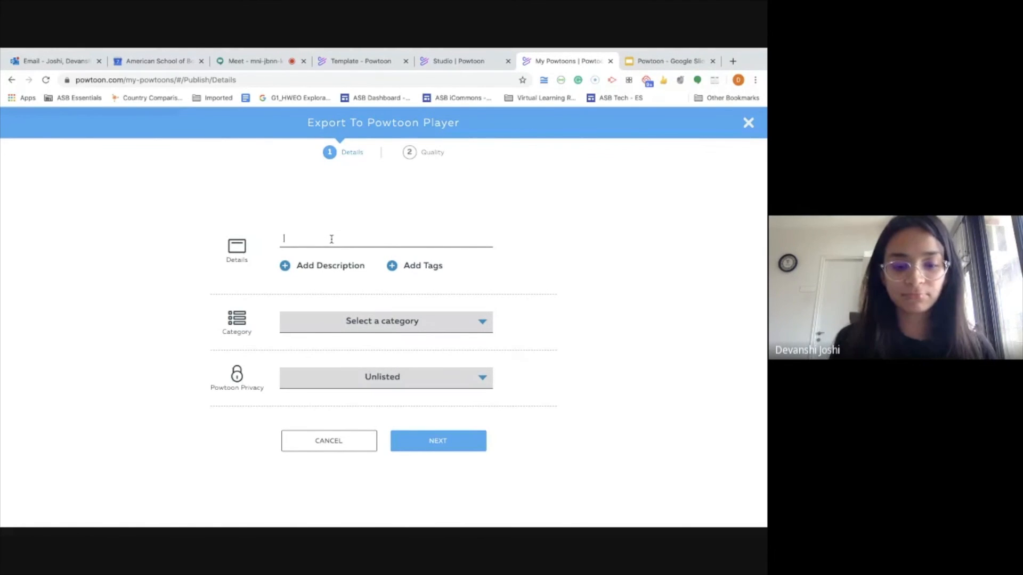
{"action": "left_click", "coordinate": [371, 323]}
{"action": "left_click", "coordinate": [354, 313]}
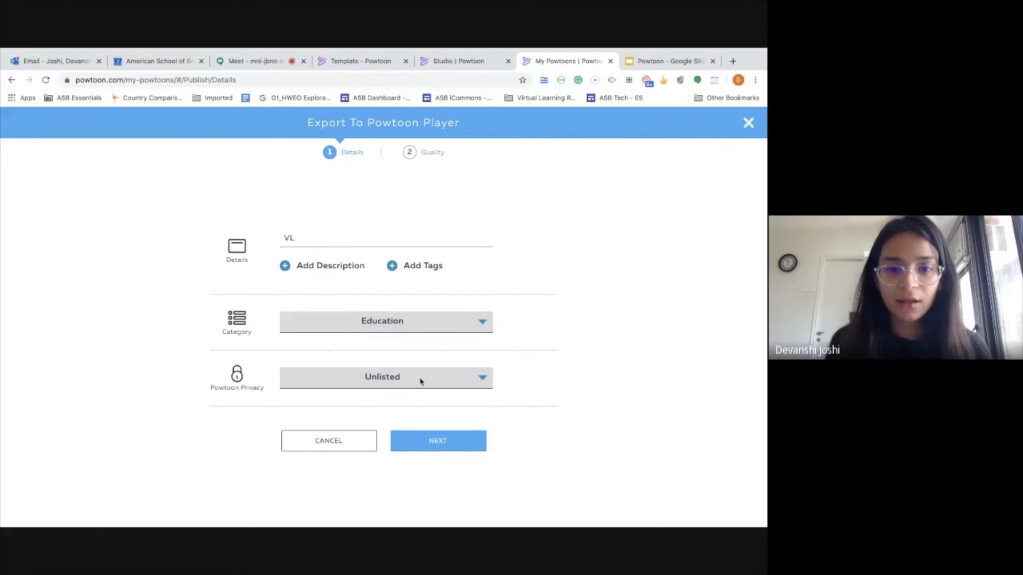
{"action": "left_click", "coordinate": [438, 446]}
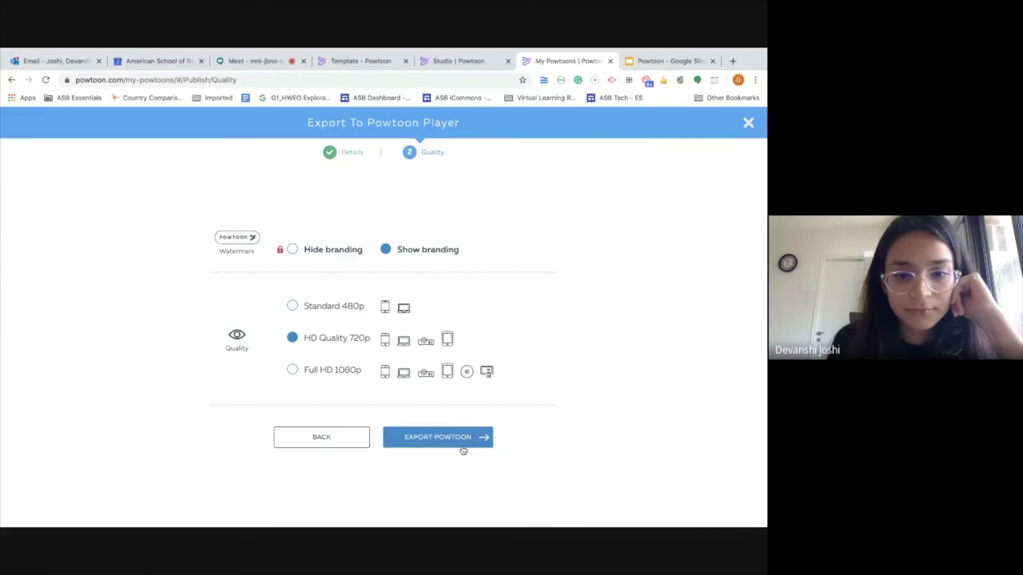
{"action": "left_click", "coordinate": [454, 444]}
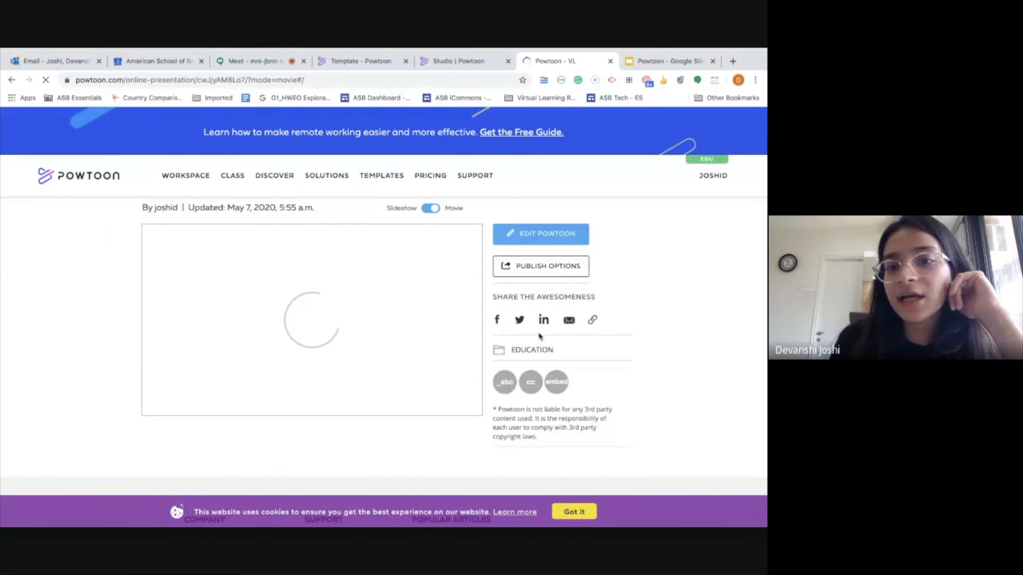
Get the share link of the exported VL Powtoon and view its player page.
{"action": "left_click", "coordinate": [593, 322]}
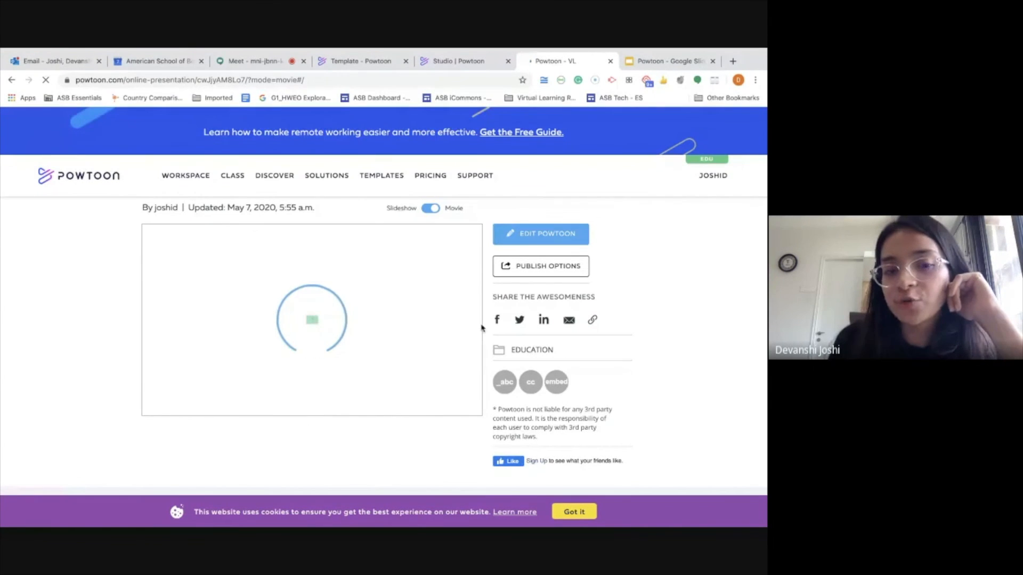
{"action": "scroll", "coordinate": [349, 406], "scroll_direction": "down", "scroll_amount": 1}
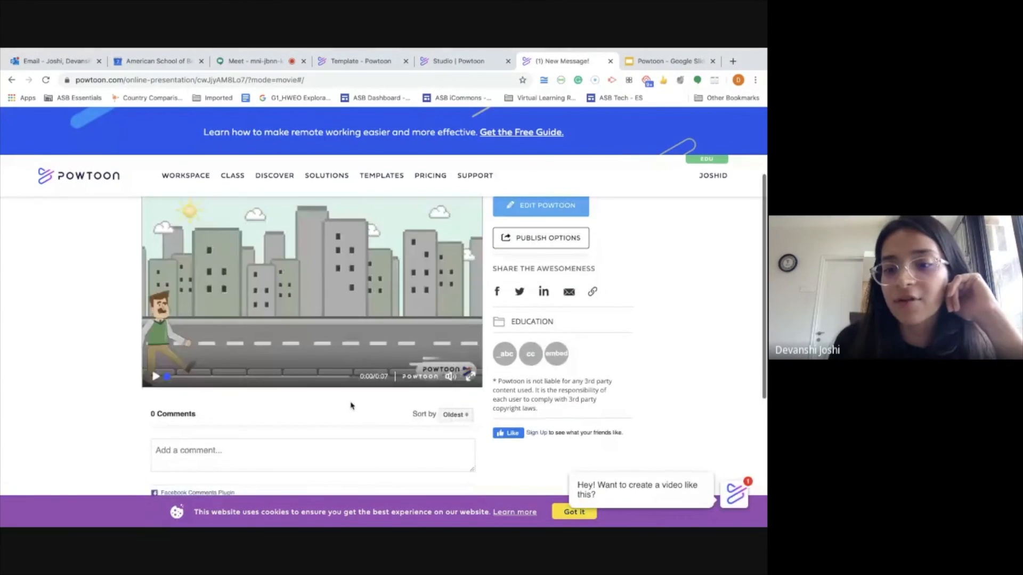